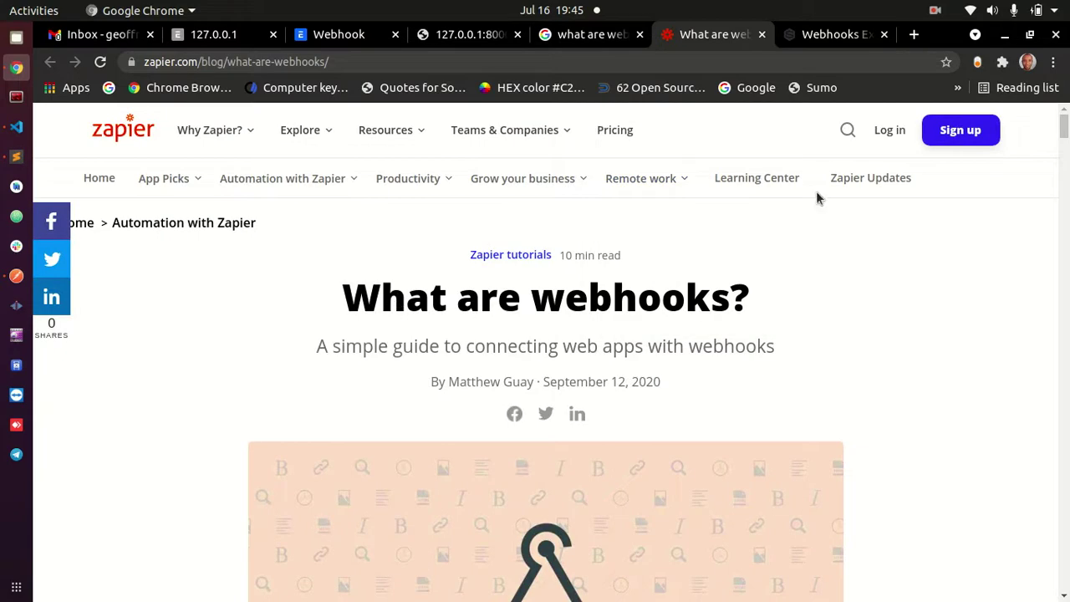
Close the Zapier and Snipcart webhook article tabs, returning to the Google 'what are webhooks' results
{"action": "left_click", "coordinate": [835, 37]}
{"action": "left_click", "coordinate": [734, 37]}
{"action": "left_click", "coordinate": [761, 36]}
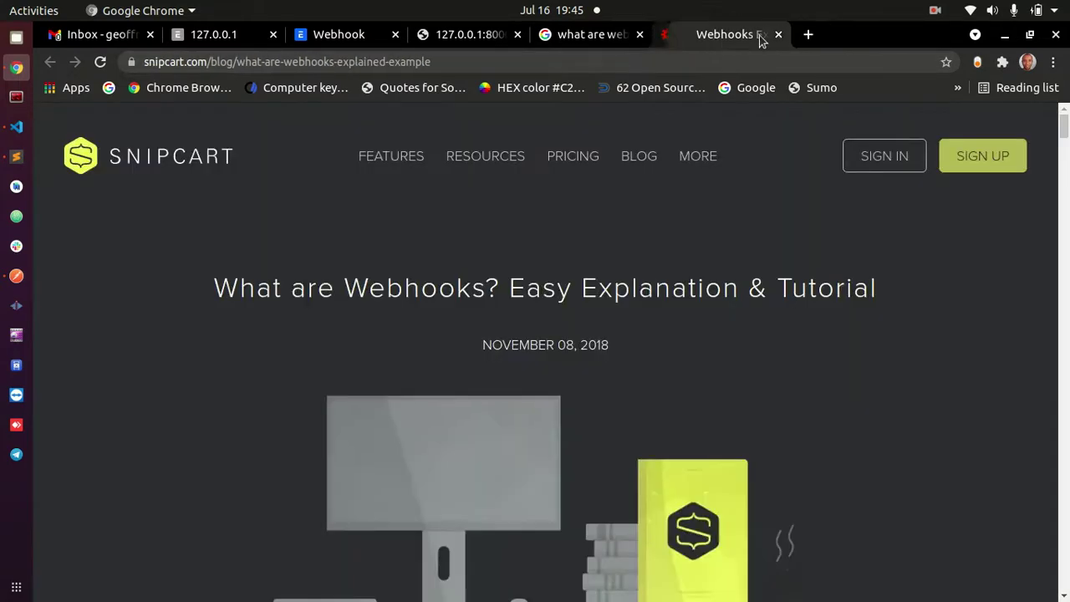
{"action": "left_click", "coordinate": [760, 36]}
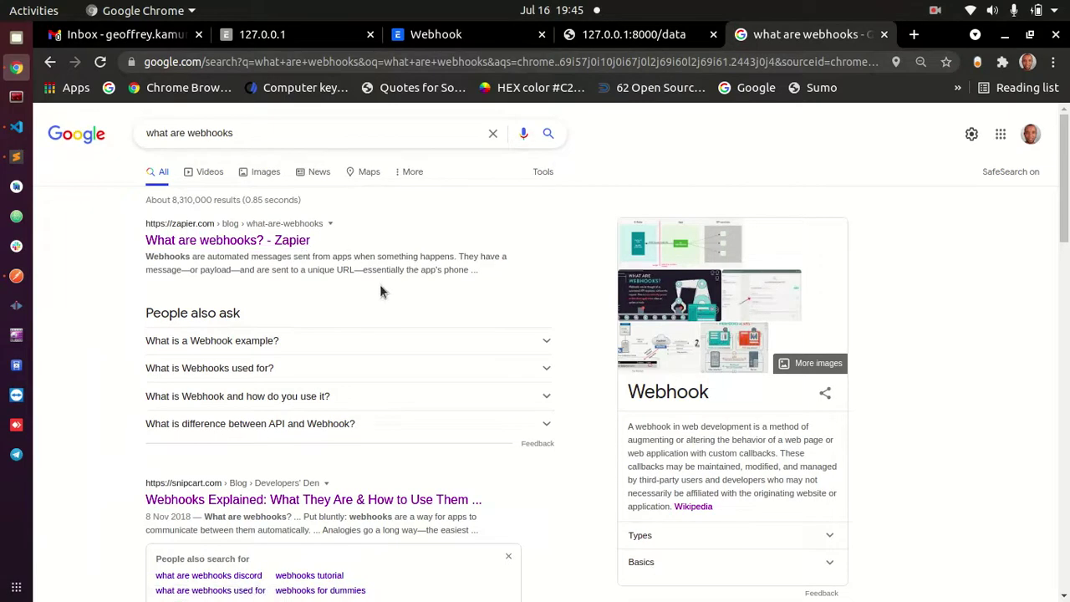
From the Webhook list, search 'article lib' and open the Article Library list
{"action": "left_click", "coordinate": [441, 38]}
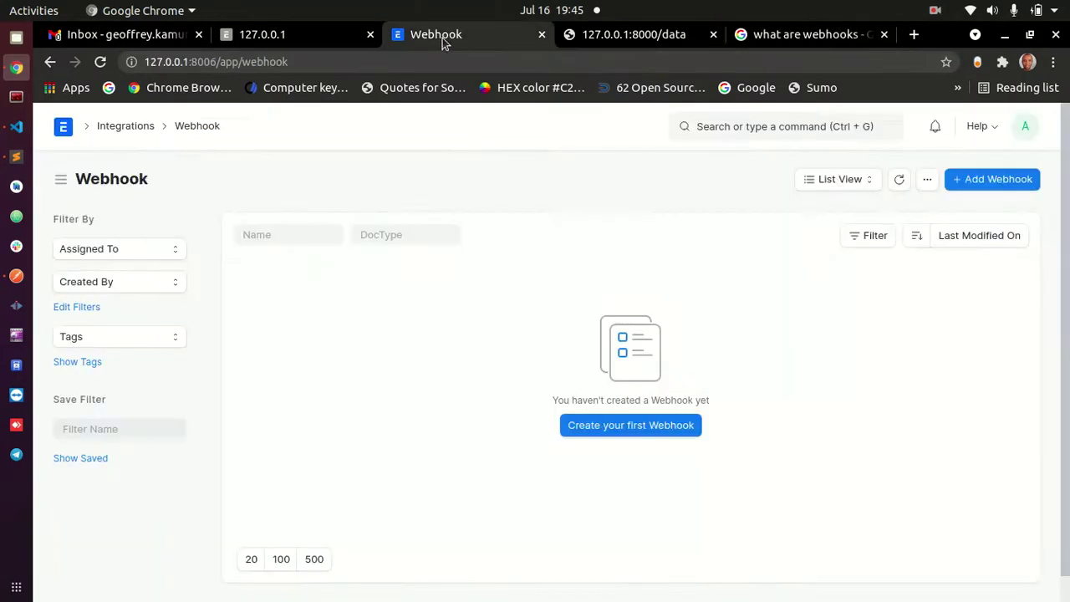
{"action": "left_click", "coordinate": [812, 125]}
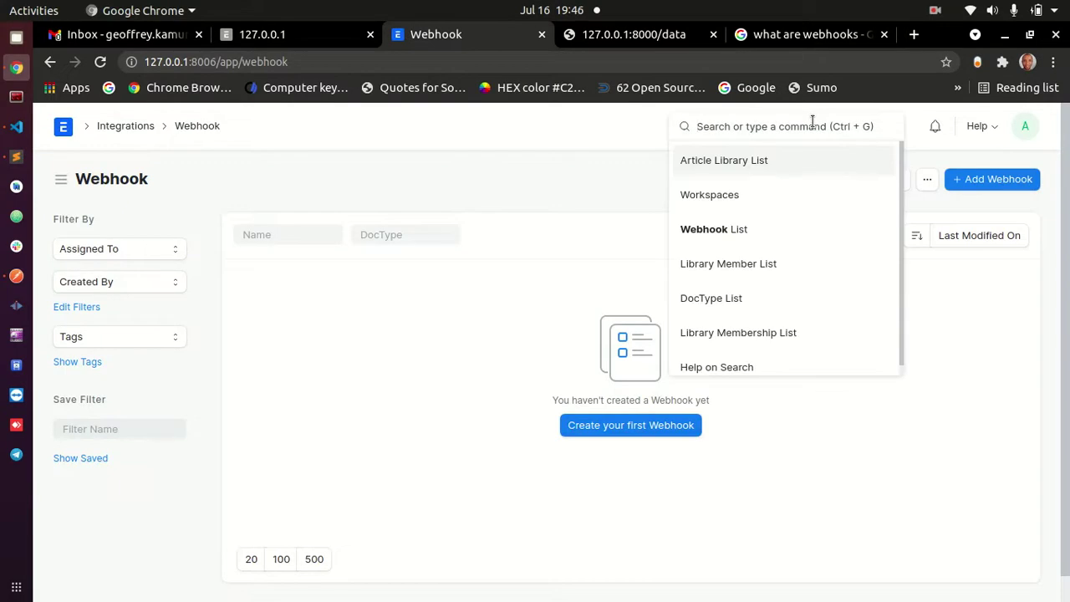
{"action": "type", "text": "article lib"}
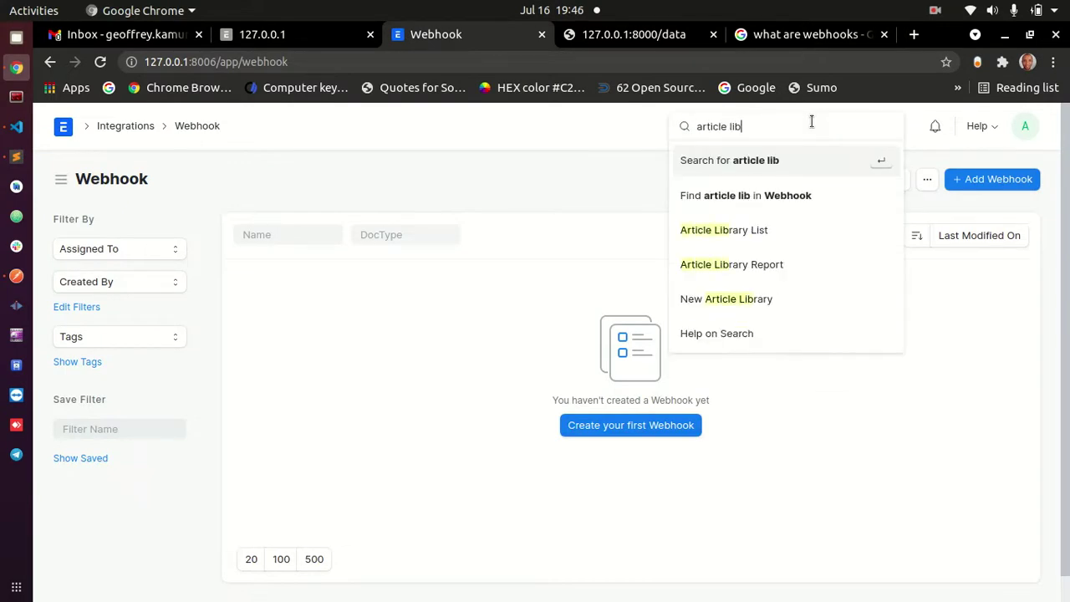
{"action": "left_click", "coordinate": [743, 230]}
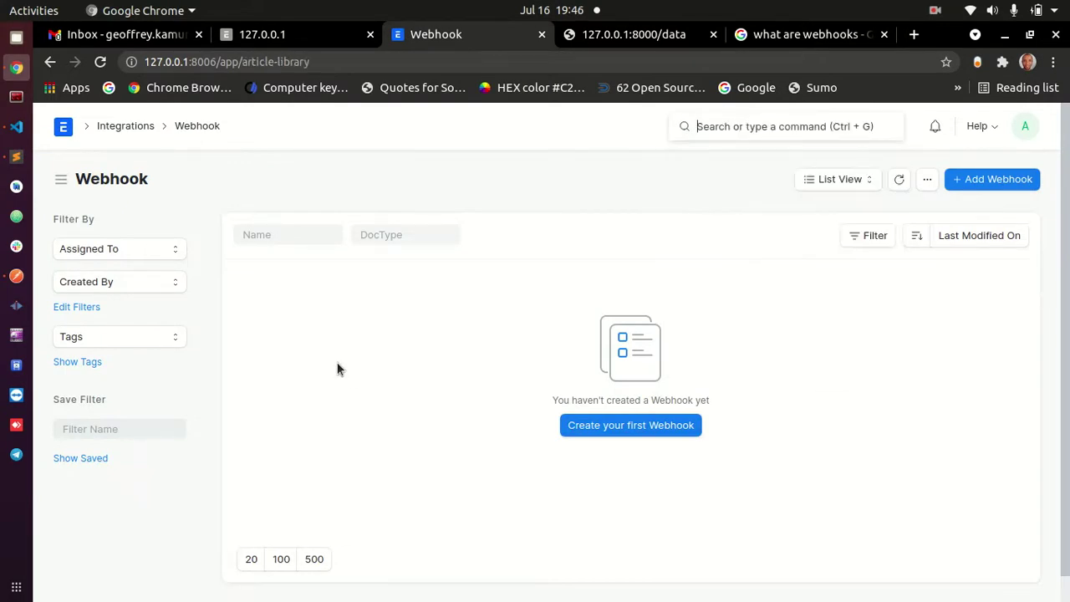
{"action": "left_click", "coordinate": [16, 96]}
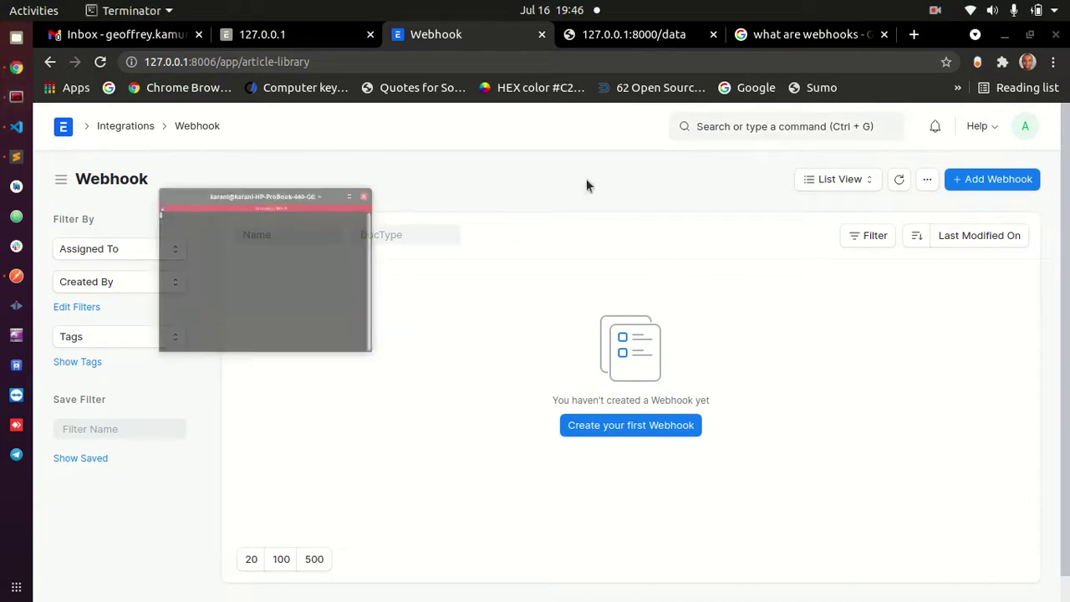
Maximize the Terminator window and enlarge its font two steps
{"action": "left_click_drag", "start_coordinate": [337, 106], "coordinate": [532, 140]}
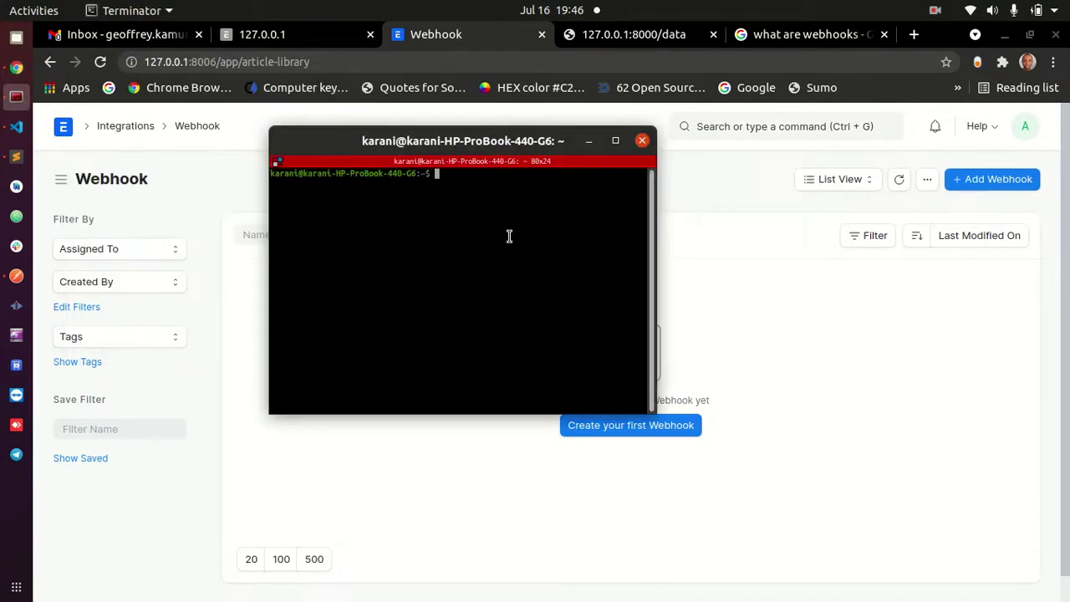
{"action": "left_click", "coordinate": [615, 140]}
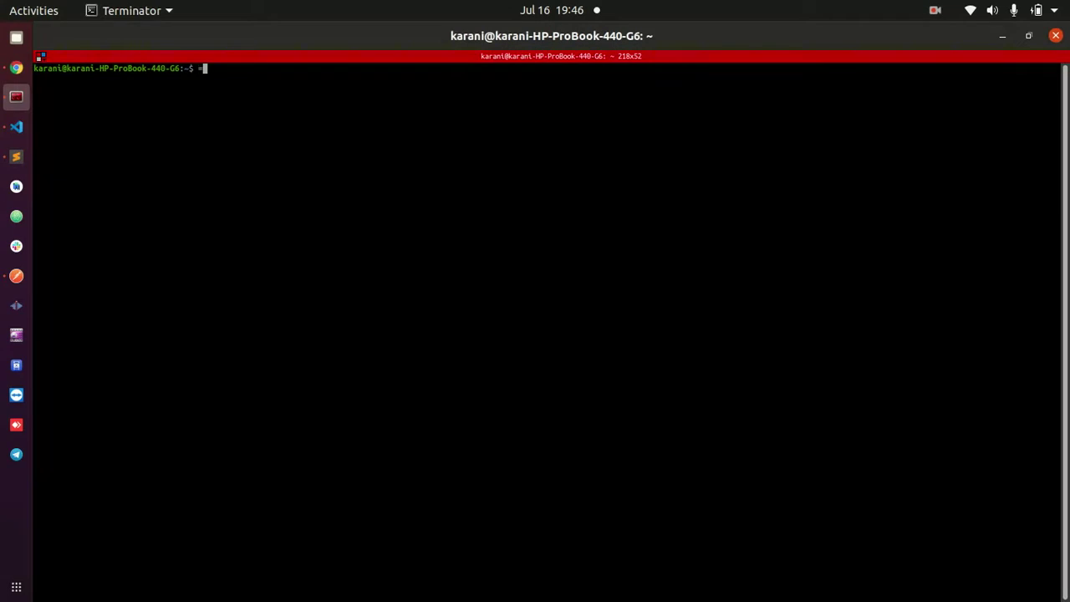
{"action": "key", "text": "ctrl+plus"}
{"action": "key", "text": "ctrl+plus"}
{"action": "key", "text": "ctrl+plus"}
{"action": "key", "text": "ctrl+plus"}
{"action": "key", "text": "ctrl+plus"}
{"action": "key", "text": "BackSpace"}
{"action": "key", "text": "ctrl+plus"}
Switch to the erpnext user with sudo su - erpnext
{"action": "type", "text": "cd /"}
{"action": "key", "text": "BackSpace"}
{"action": "key", "text": "BackSpace"}
{"action": "key", "text": "BackSpace"}
{"action": "key", "text": "BackSpace"}
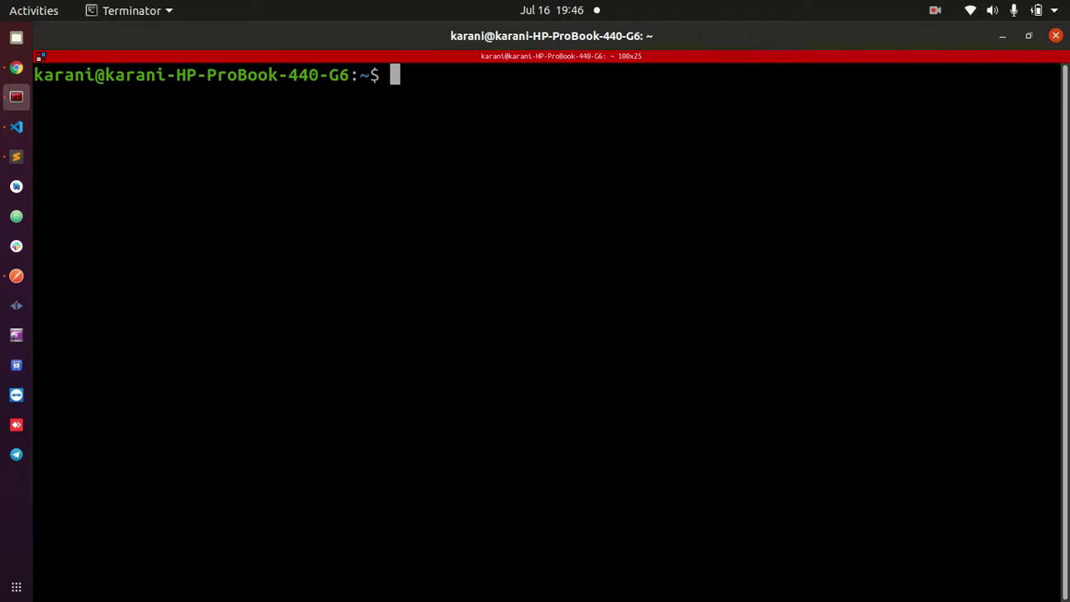
{"action": "type", "text": "sudo su "}
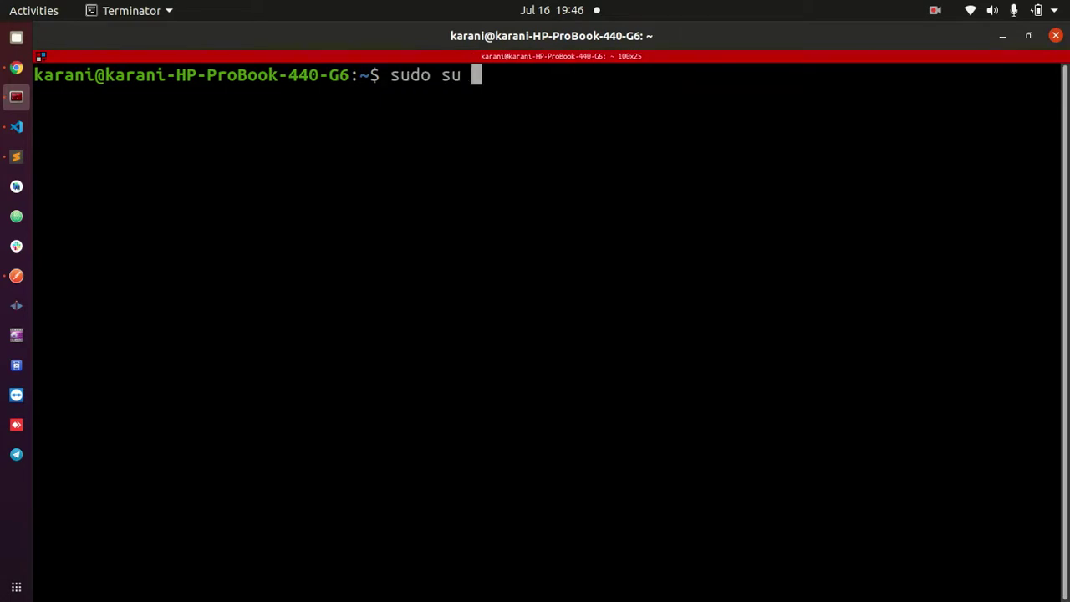
{"action": "type", "text": "- erpnext"}
{"action": "key", "text": "Return"}
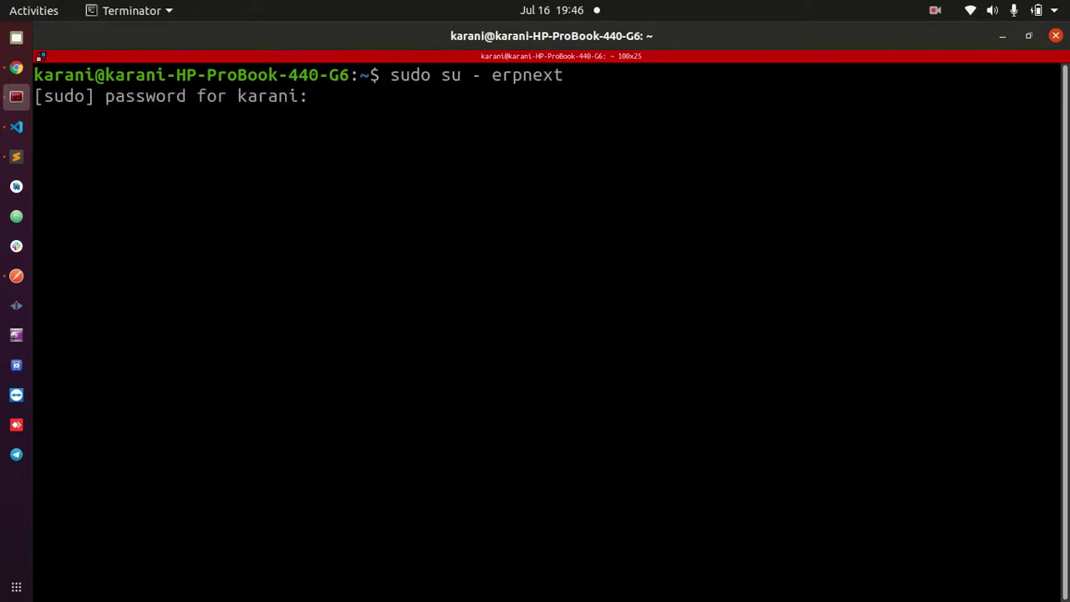
{"action": "key", "text": "Return"}
{"action": "key", "text": "Return"}
Change into /opt/bench/training and run bench start
{"action": "type", "text": "cd /opt/bench/tra"}
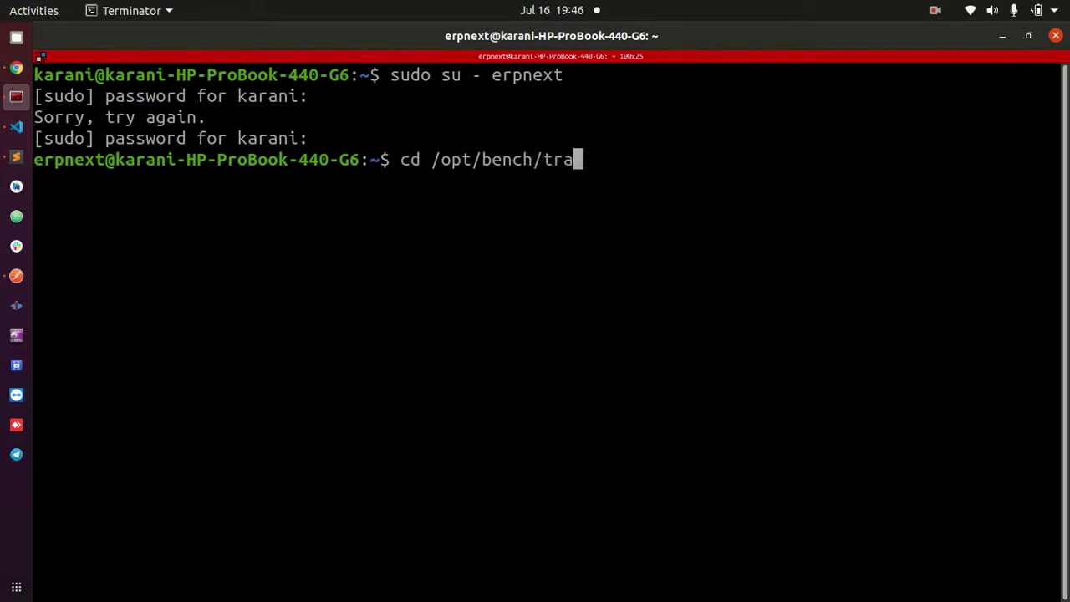
{"action": "key", "text": "Tab"}
{"action": "key", "text": "Return"}
{"action": "type", "text": "bench start"}
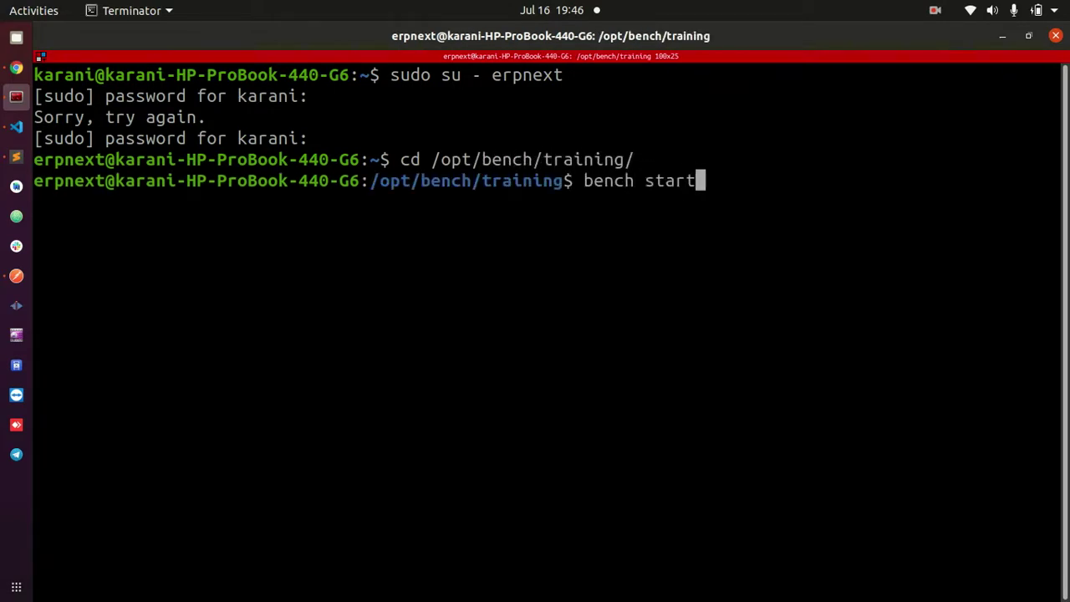
{"action": "key", "text": "Return"}
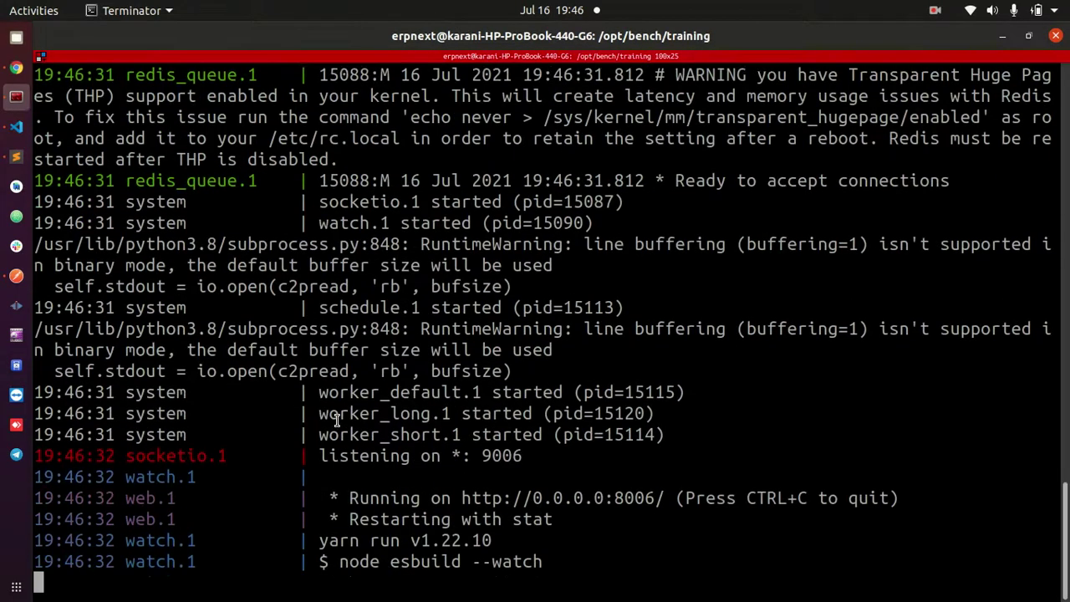
Reload the Frappe page and open the 'Think and grow rich' article
{"action": "left_click", "coordinate": [16, 67]}
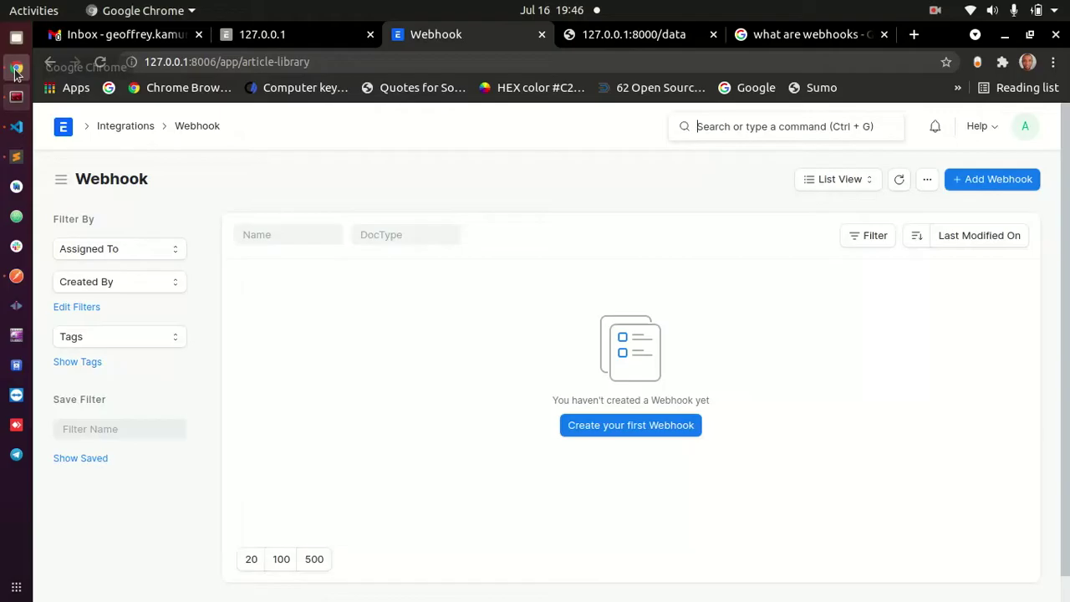
{"action": "right_click", "coordinate": [518, 174]}
{"action": "left_click", "coordinate": [485, 227]}
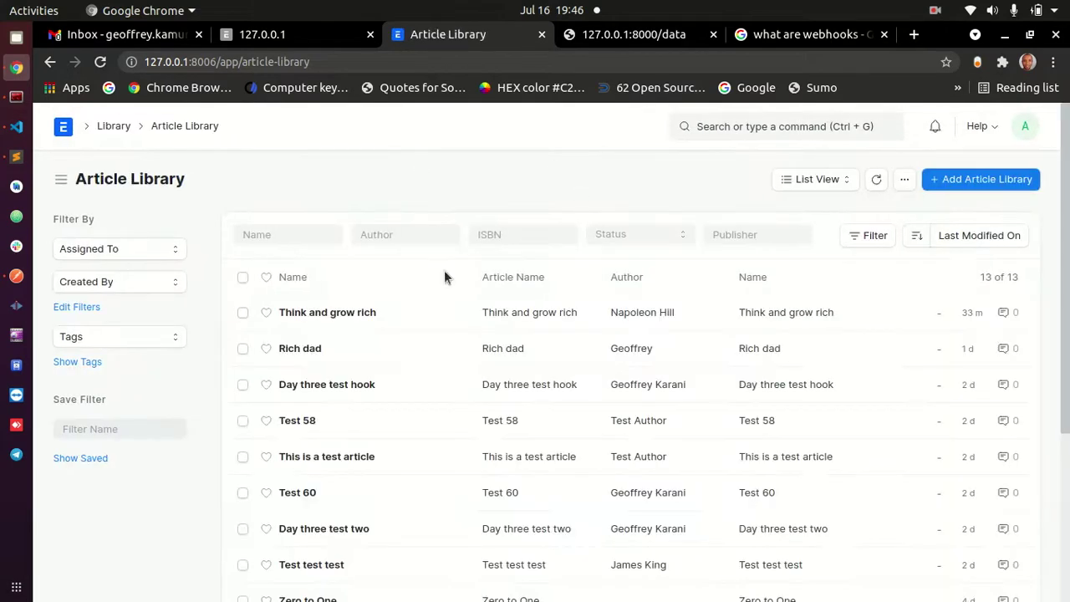
{"action": "left_click", "coordinate": [333, 311]}
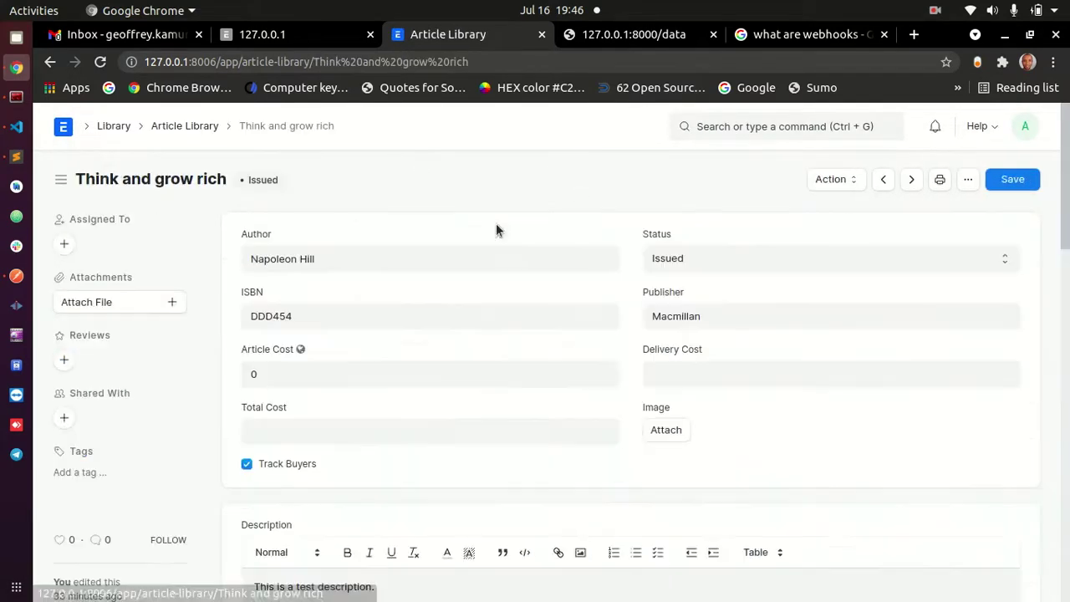
{"action": "scroll", "coordinate": [570, 354], "scroll_direction": "down", "scroll_amount": 8}
{"action": "scroll", "coordinate": [690, 357], "scroll_direction": "up", "scroll_amount": 4}
{"action": "scroll", "coordinate": [676, 351], "scroll_direction": "up", "scroll_amount": 4}
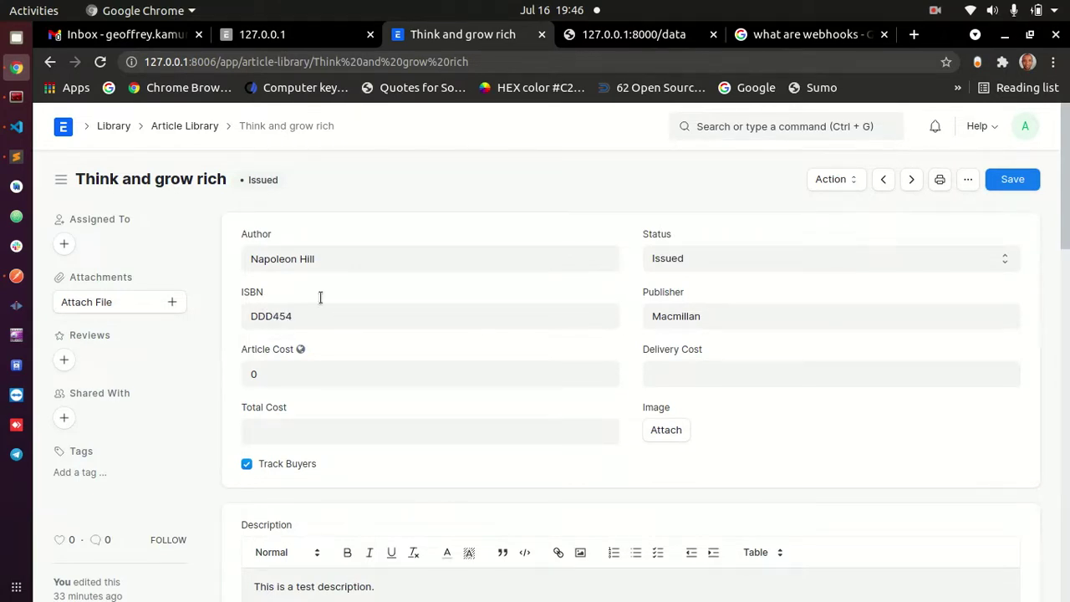
Toggle the article's Status between Available and Issued twice, ending on Issued, then check the server log
{"action": "left_click", "coordinate": [713, 261]}
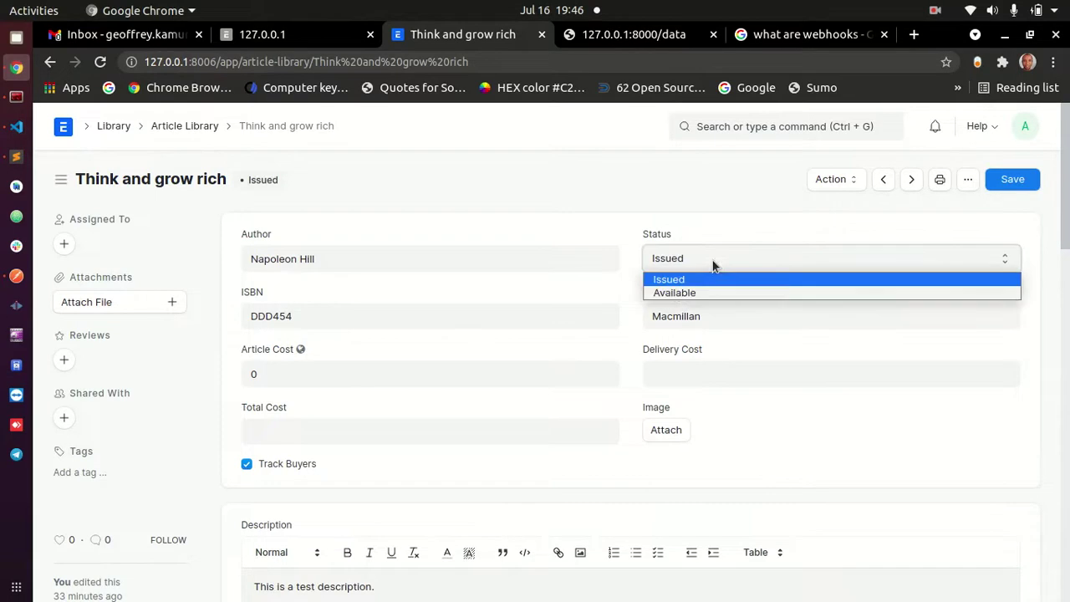
{"action": "left_click", "coordinate": [710, 292]}
{"action": "left_click", "coordinate": [712, 264]}
{"action": "left_click", "coordinate": [707, 280]}
{"action": "left_click", "coordinate": [718, 261]}
{"action": "left_click", "coordinate": [710, 292]}
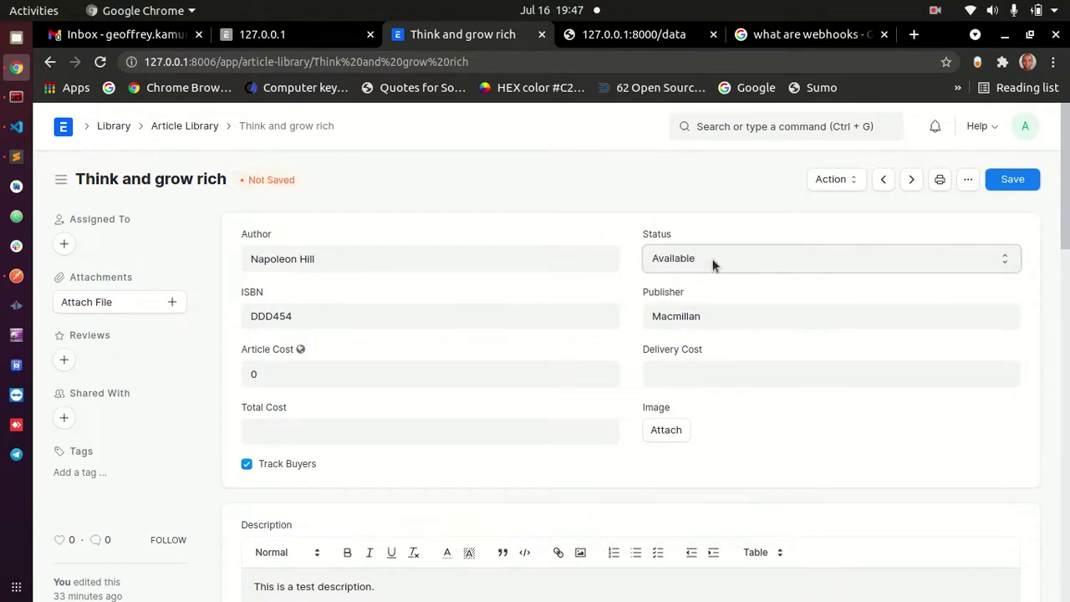
{"action": "left_click", "coordinate": [723, 261]}
{"action": "left_click", "coordinate": [702, 281]}
{"action": "left_click", "coordinate": [20, 98]}
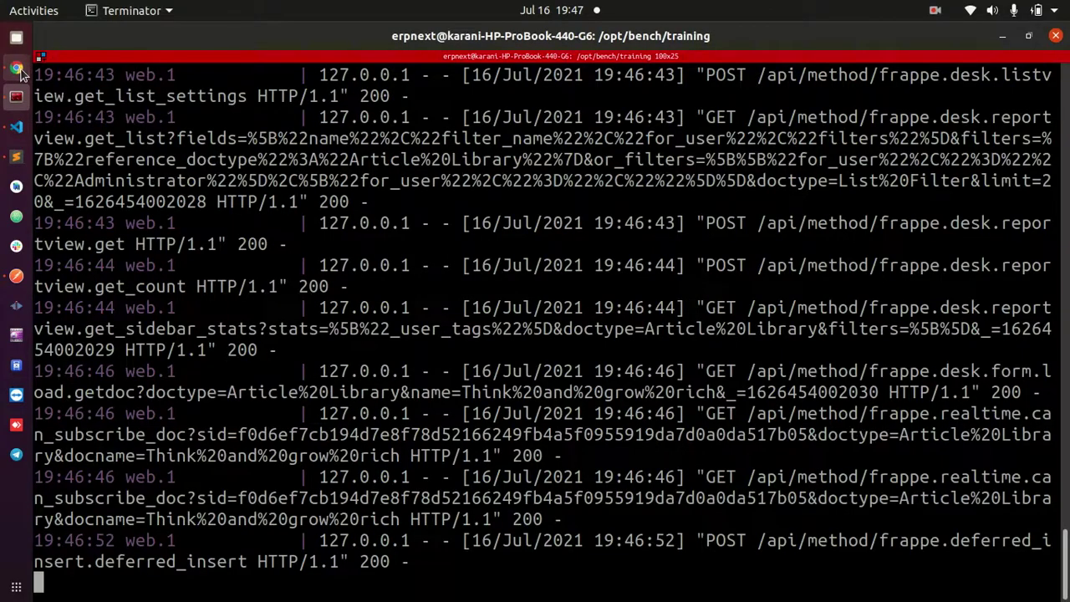
{"action": "left_click", "coordinate": [16, 66]}
Search 'webhook', open the Webhook list and create the first webhook
{"action": "left_click", "coordinate": [762, 127]}
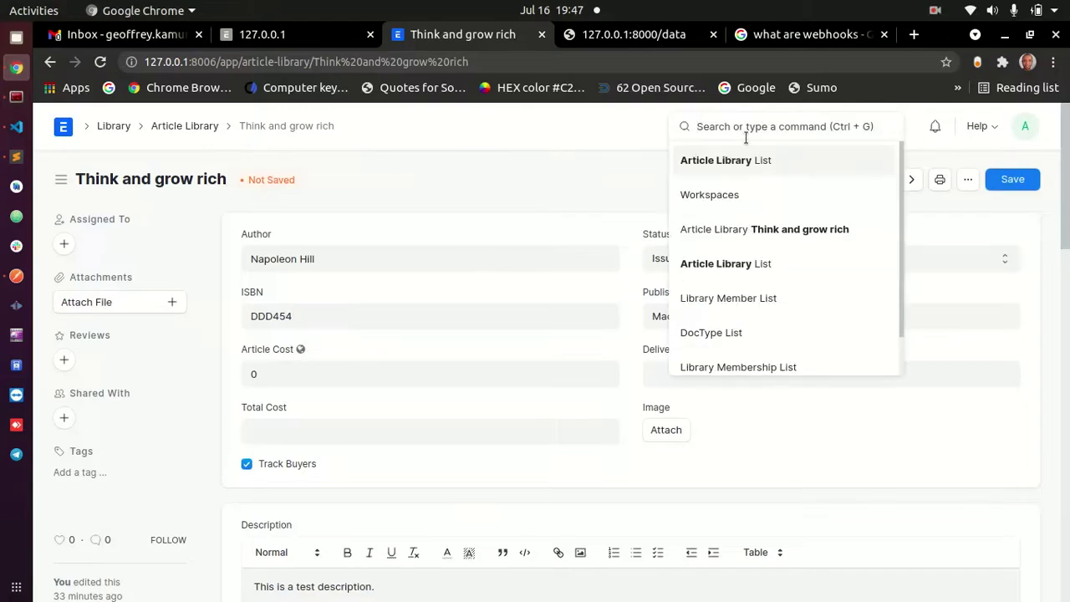
{"action": "type", "text": "webhook"}
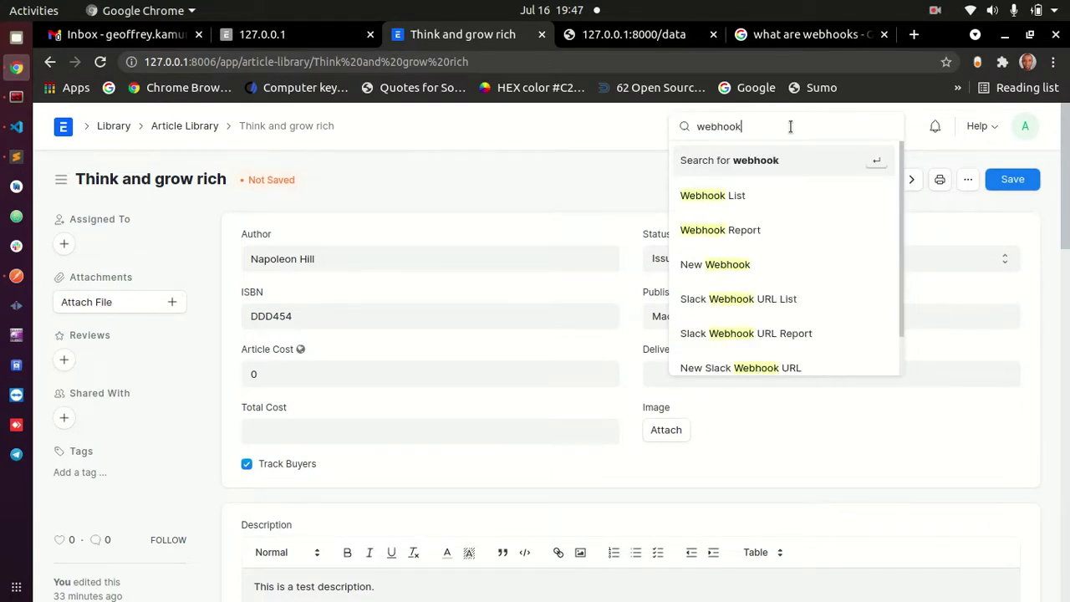
{"action": "left_click", "coordinate": [723, 198]}
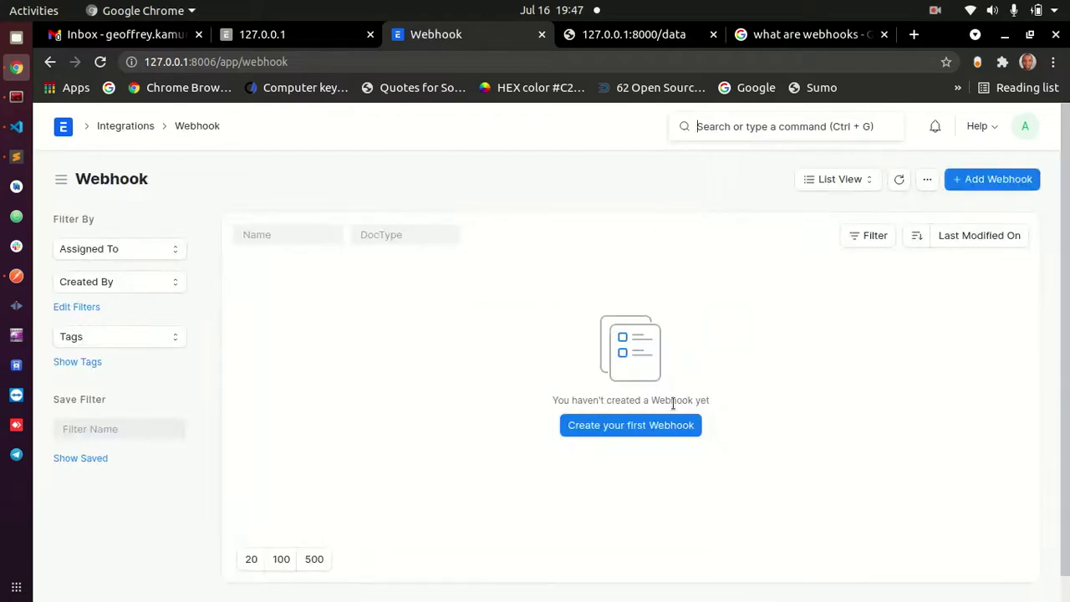
{"action": "left_click", "coordinate": [635, 428]}
Choose HOOK-.#### as the webhook's Naming Series
{"action": "scroll", "coordinate": [418, 243], "scroll_direction": "down", "scroll_amount": 1}
{"action": "scroll", "coordinate": [412, 324], "scroll_direction": "up", "scroll_amount": 1}
{"action": "left_click_drag", "start_coordinate": [256, 276], "coordinate": [333, 290]}
{"action": "left_click", "coordinate": [332, 290]}
{"action": "left_click", "coordinate": [289, 325]}
Confirm HOOK-.#### as the Naming Series
{"action": "left_click", "coordinate": [422, 242]}
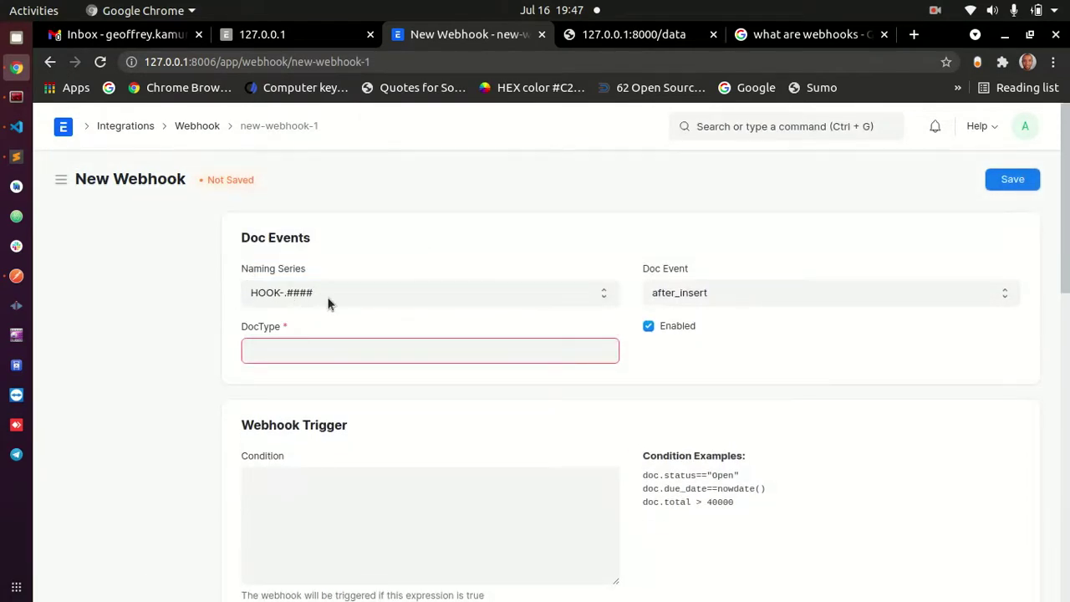
{"action": "left_click", "coordinate": [316, 297]}
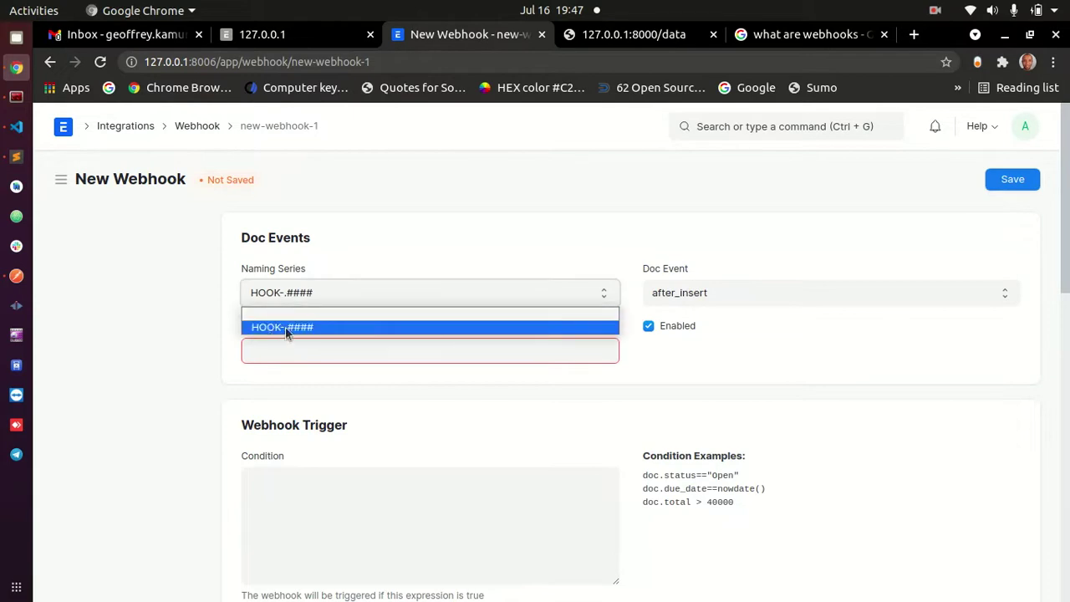
{"action": "left_click", "coordinate": [310, 294]}
{"action": "left_click", "coordinate": [342, 294]}
{"action": "left_click", "coordinate": [318, 326]}
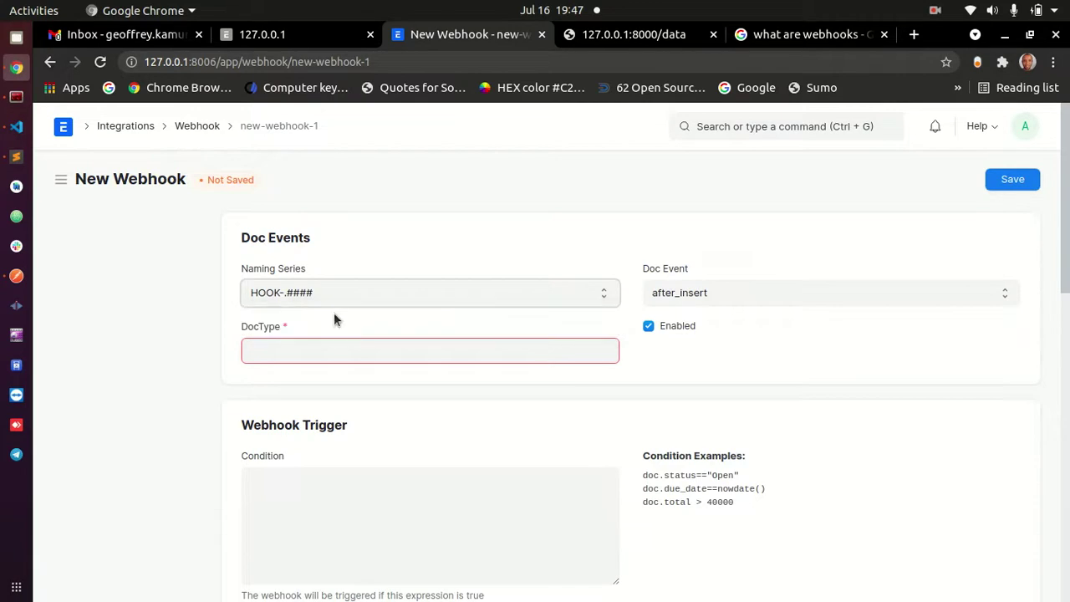
Set the webhook's Doc Event to on_update
{"action": "left_click", "coordinate": [690, 296]}
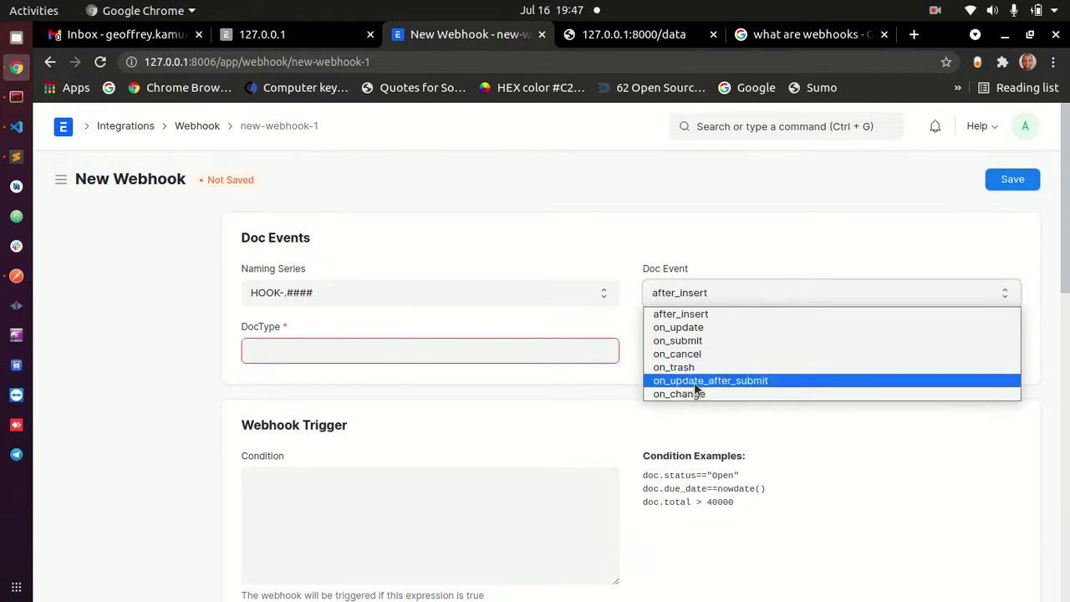
{"action": "left_click", "coordinate": [682, 330]}
{"action": "left_click", "coordinate": [723, 290]}
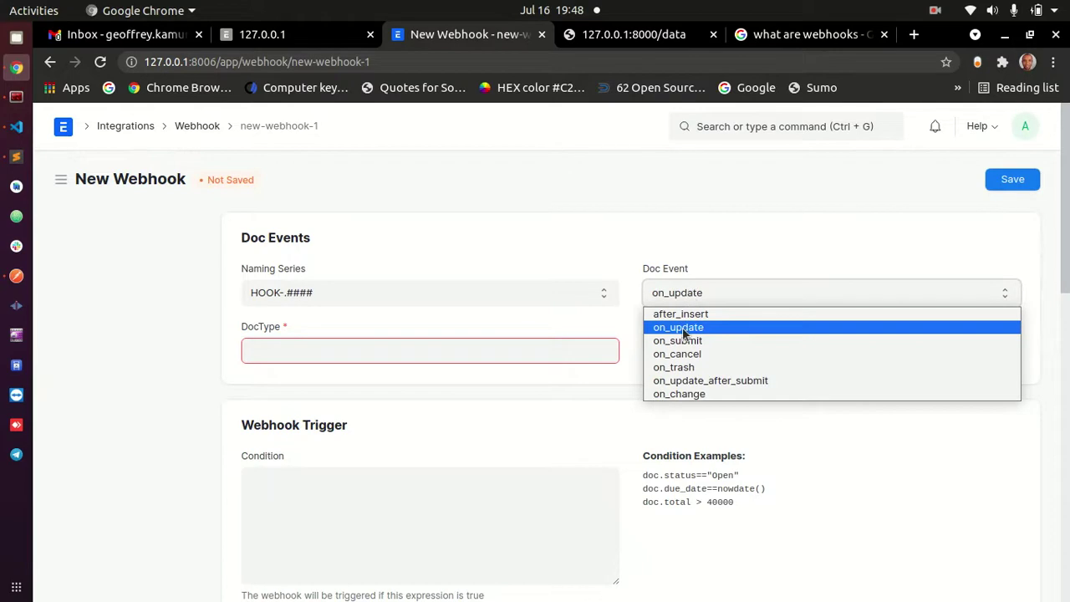
{"action": "left_click", "coordinate": [686, 330]}
{"action": "left_click", "coordinate": [701, 293]}
{"action": "left_click", "coordinate": [706, 331]}
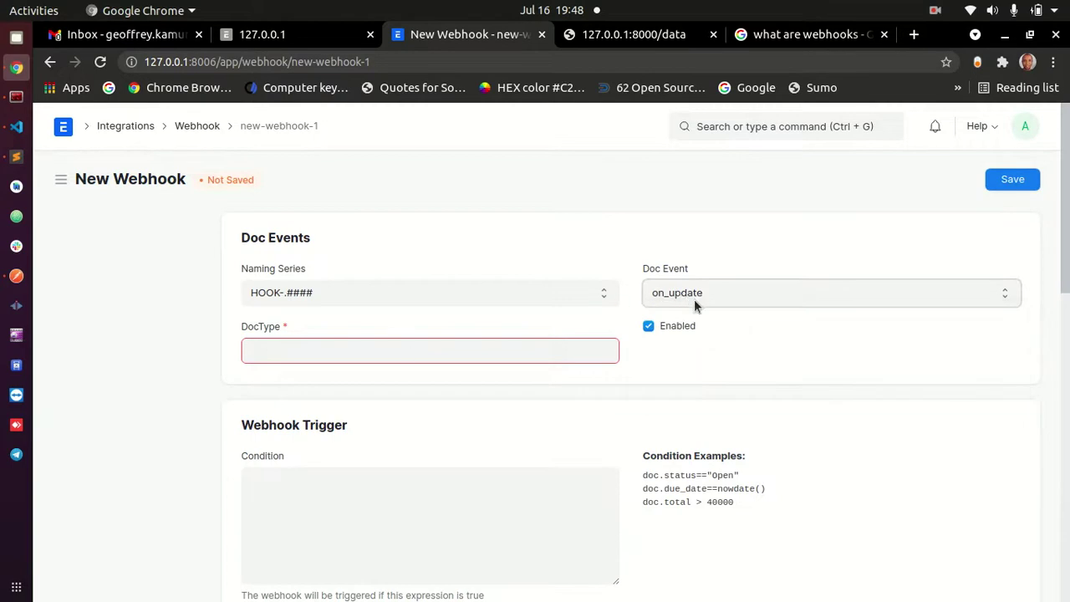
{"action": "left_click", "coordinate": [694, 299]}
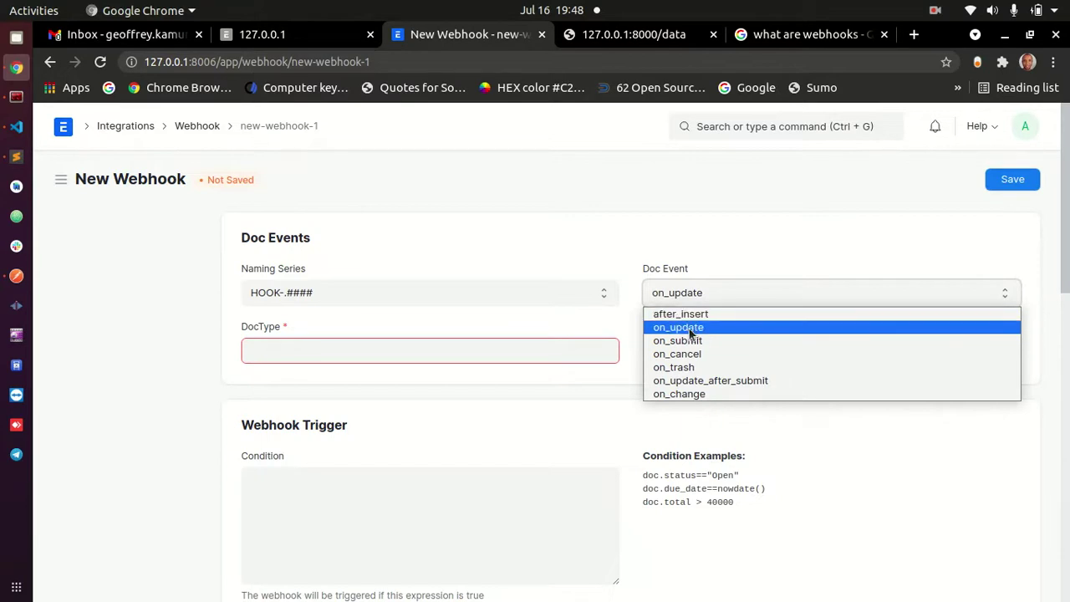
{"action": "left_click", "coordinate": [691, 328]}
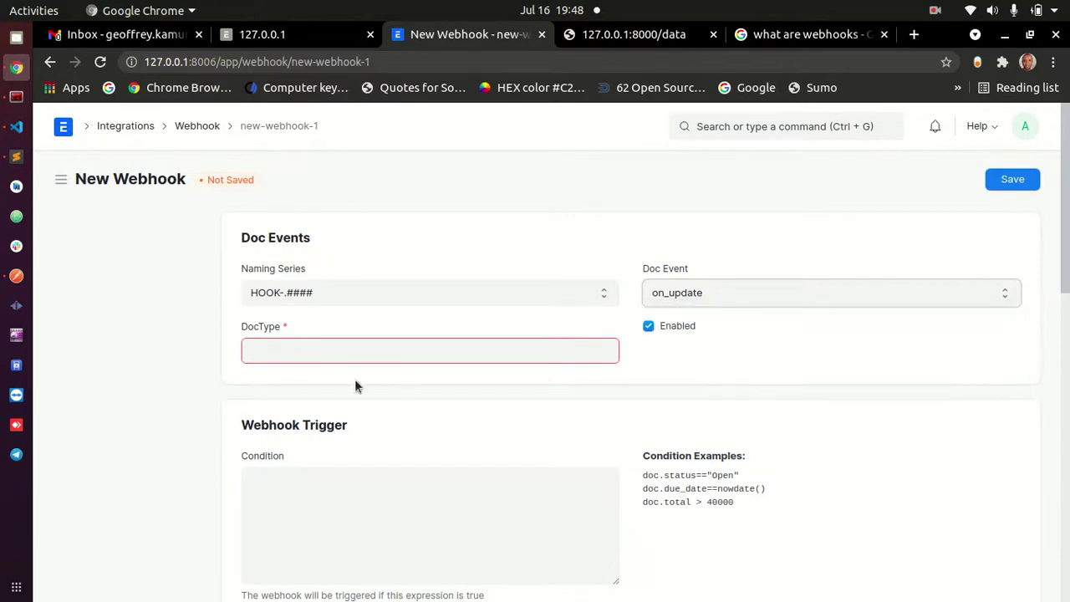
Set the webhook's DocType to Article Library
{"action": "scroll", "coordinate": [368, 398], "scroll_direction": "down", "scroll_amount": 3}
{"action": "scroll", "coordinate": [304, 370], "scroll_direction": "up", "scroll_amount": 3}
{"action": "left_click", "coordinate": [287, 344]}
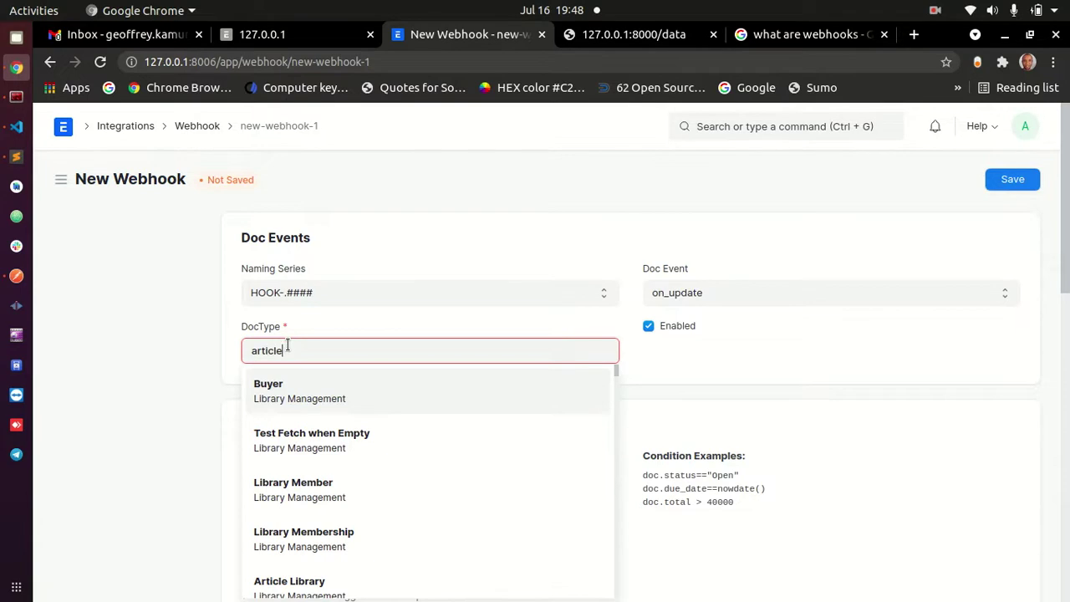
{"action": "type", "text": "l"}
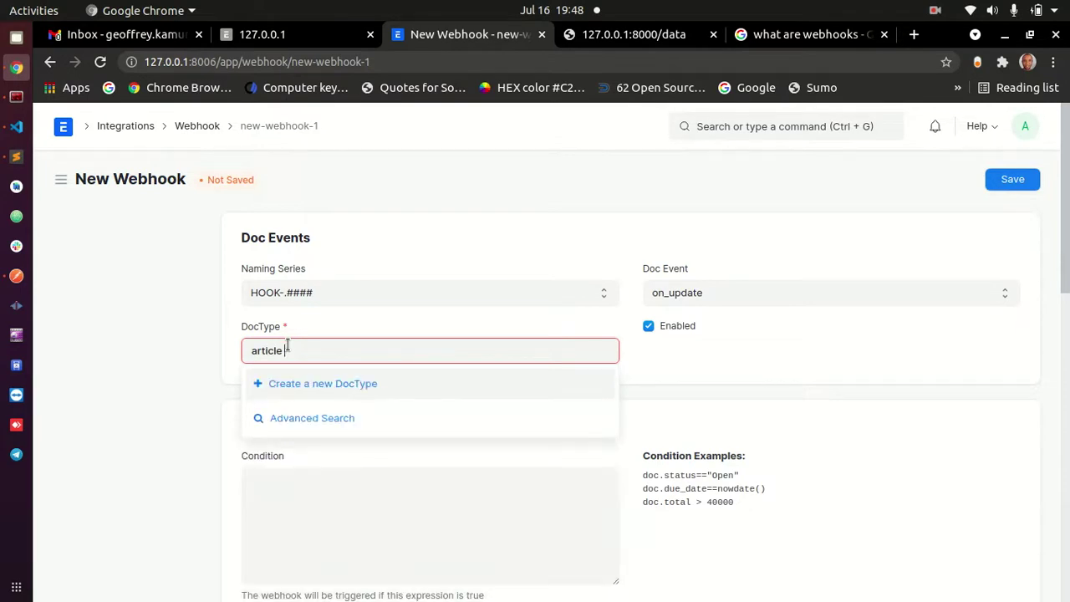
{"action": "left_click", "coordinate": [290, 382]}
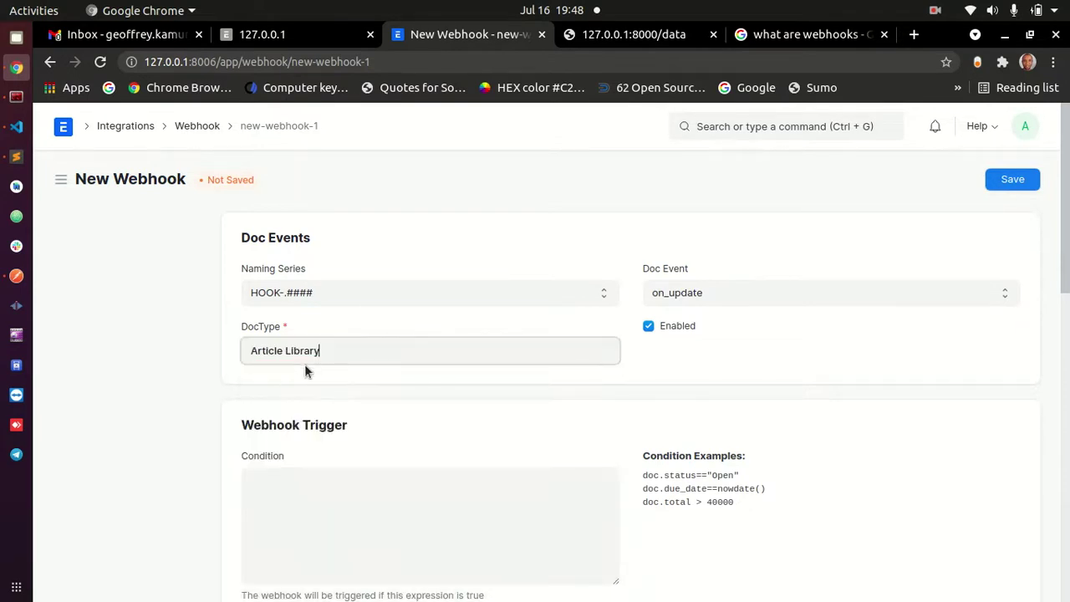
Untick and re-tick Enabled, keeping on_update as the Doc Event
{"action": "left_click", "coordinate": [648, 327]}
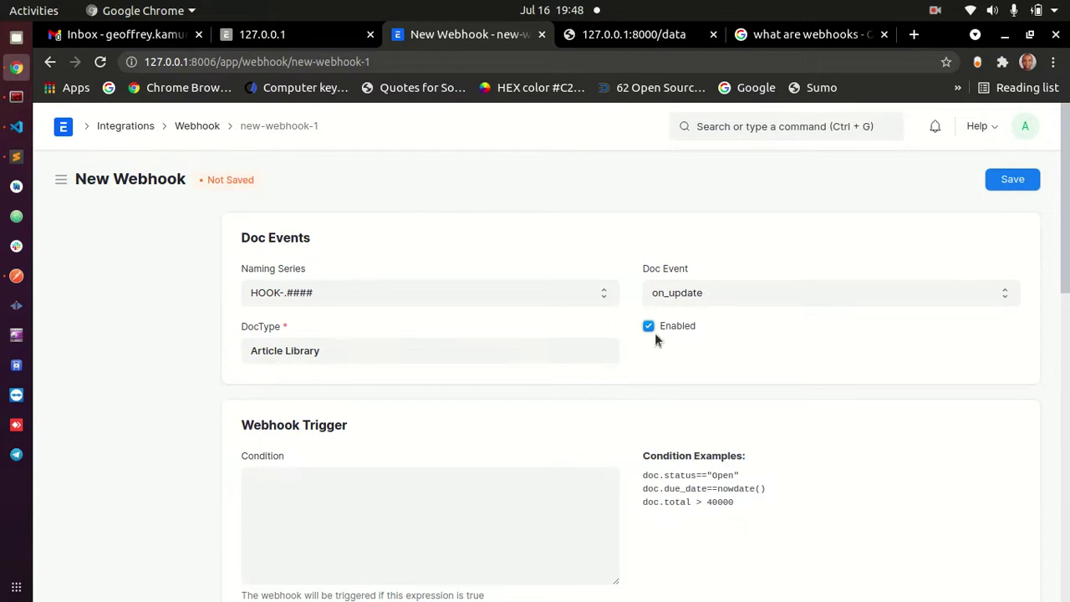
{"action": "left_click", "coordinate": [704, 293]}
{"action": "left_click", "coordinate": [688, 301]}
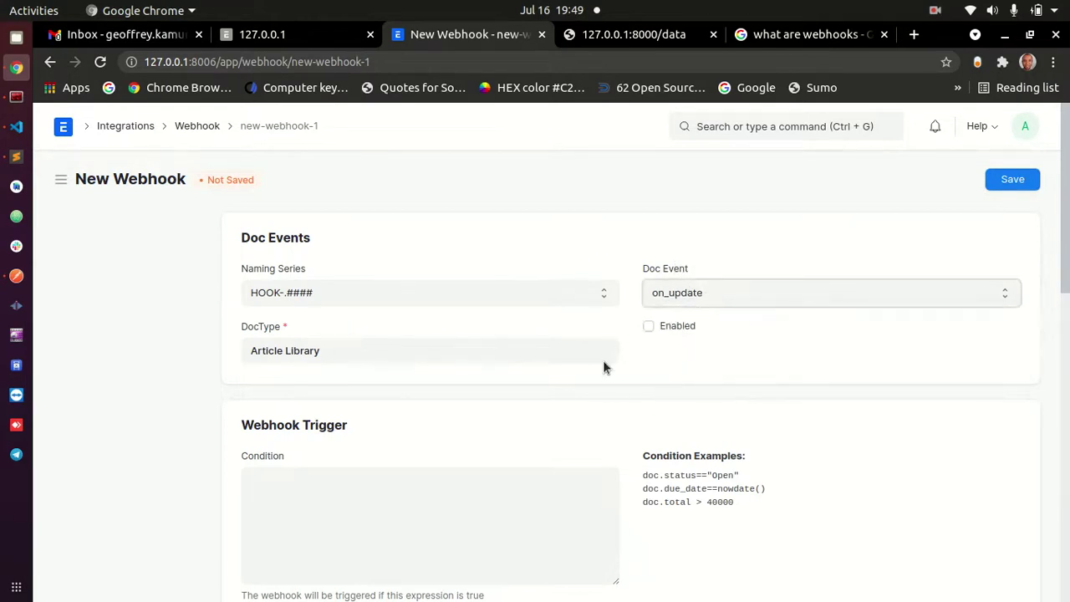
{"action": "left_click", "coordinate": [645, 327]}
Examine the Condition example expressions and place the cursor in the Condition field
{"action": "scroll", "coordinate": [739, 268], "scroll_direction": "down", "scroll_amount": 5}
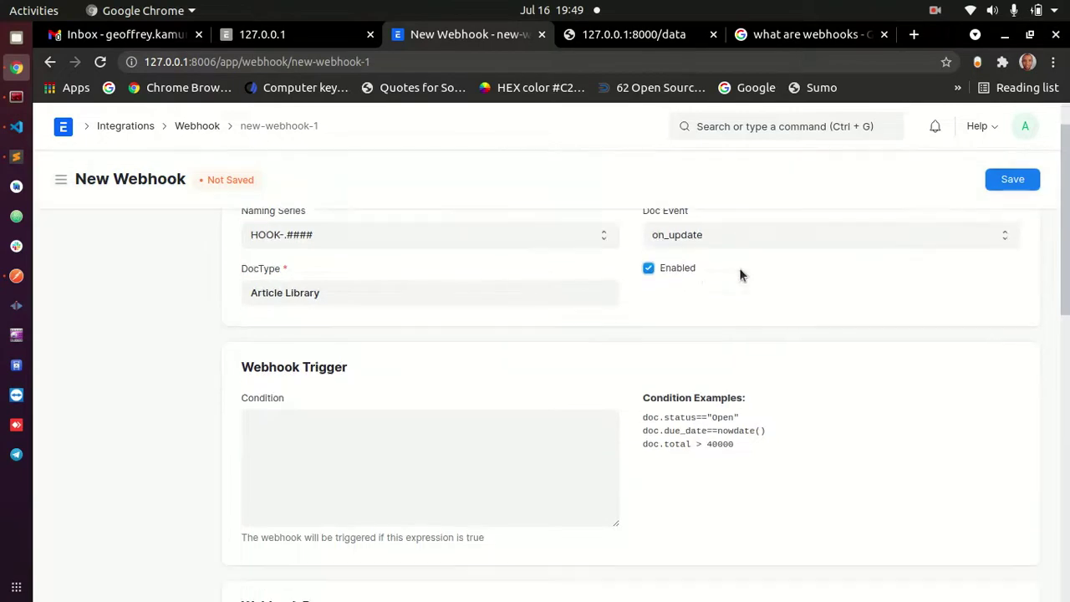
{"action": "scroll", "coordinate": [376, 327], "scroll_direction": "up", "scroll_amount": 1}
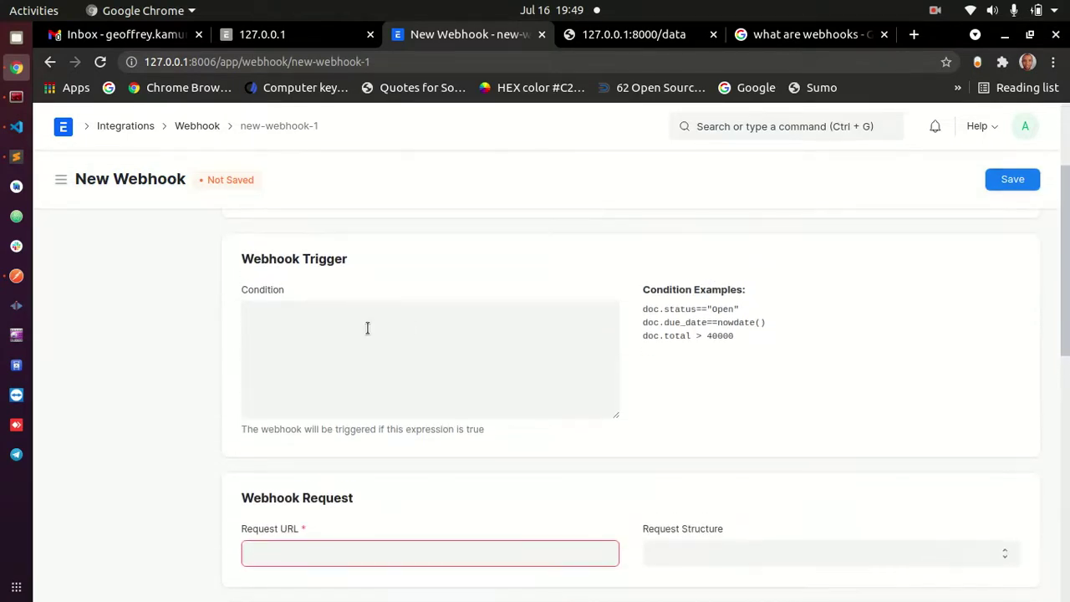
{"action": "double_click", "coordinate": [253, 297]}
{"action": "left_click", "coordinate": [384, 290]}
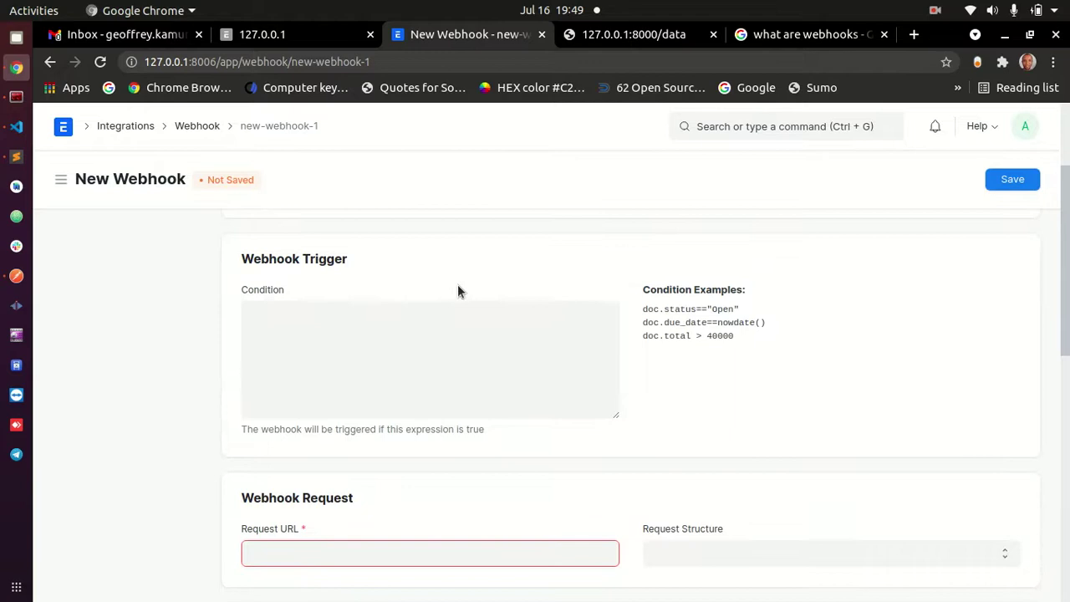
{"action": "left_click_drag", "start_coordinate": [743, 337], "coordinate": [693, 337]}
{"action": "left_click", "coordinate": [690, 318]}
{"action": "left_click", "coordinate": [642, 313]}
{"action": "left_click", "coordinate": [405, 325]}
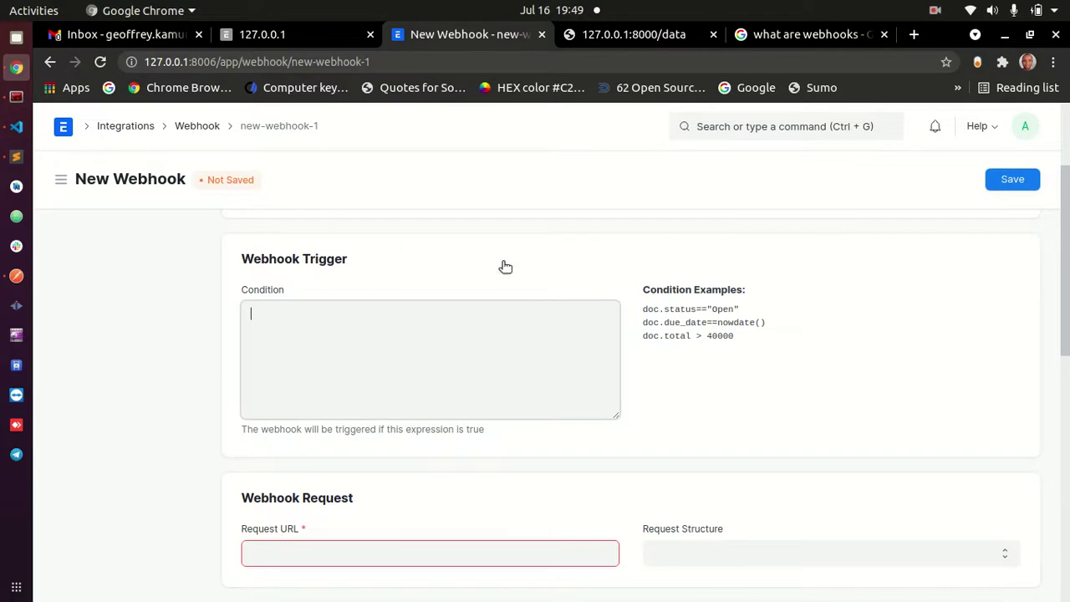
Duplicate the New Webhook browser tab and switch to the copy
{"action": "right_click", "coordinate": [454, 38]}
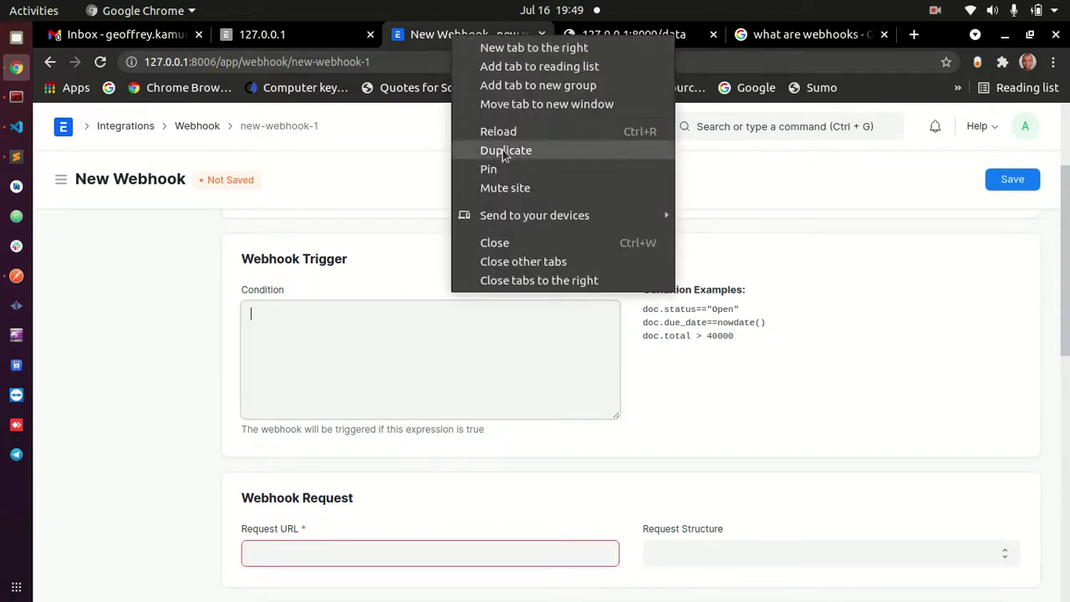
{"action": "left_click", "coordinate": [493, 151]}
{"action": "left_click", "coordinate": [433, 42]}
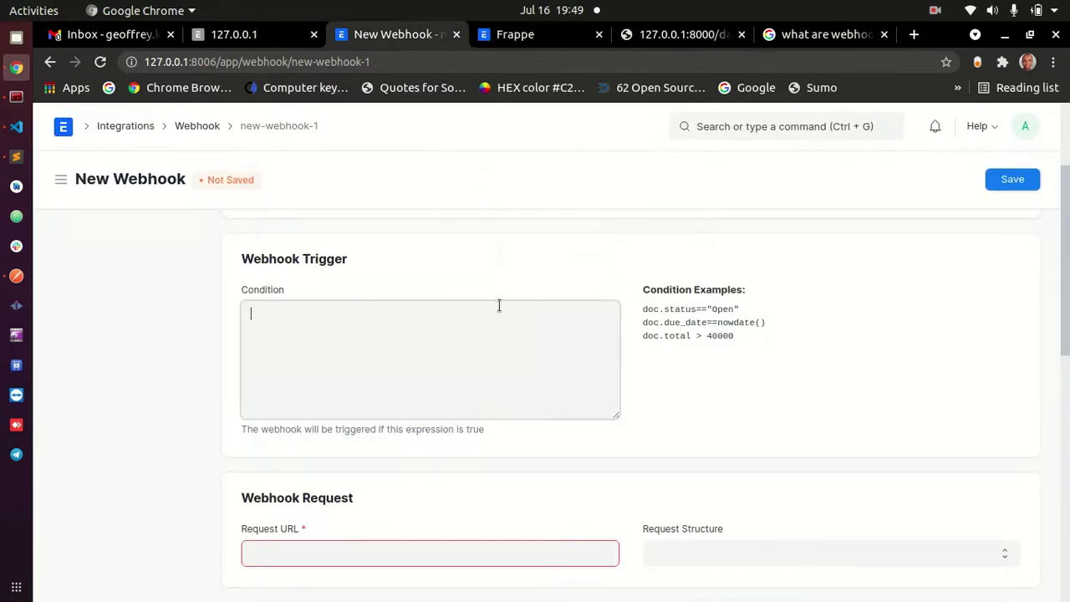
{"action": "left_click", "coordinate": [538, 38]}
{"action": "left_click", "coordinate": [751, 138]}
Search 'articlel', open the Article Library list and the 'Think and grow rich' record
{"action": "type", "text": "article"}
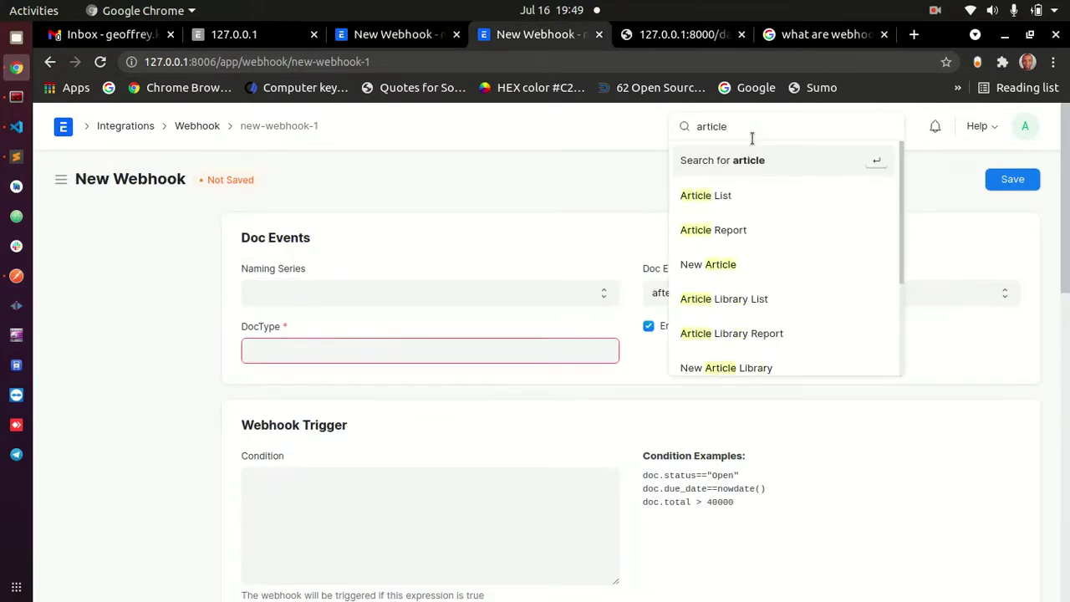
{"action": "type", "text": "li"}
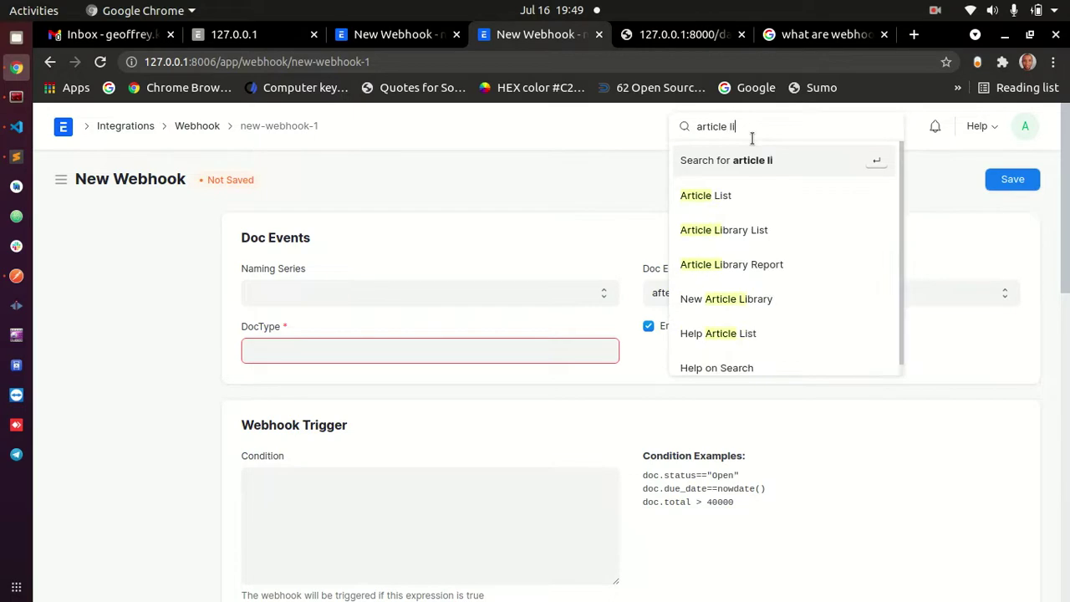
{"action": "left_click", "coordinate": [735, 227]}
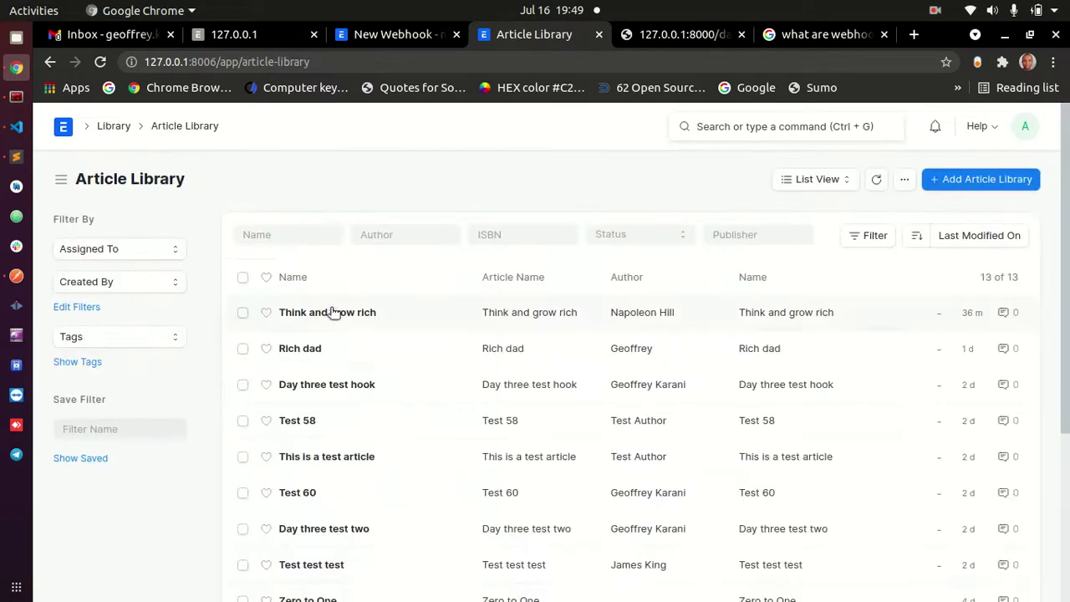
{"action": "left_click", "coordinate": [332, 312]}
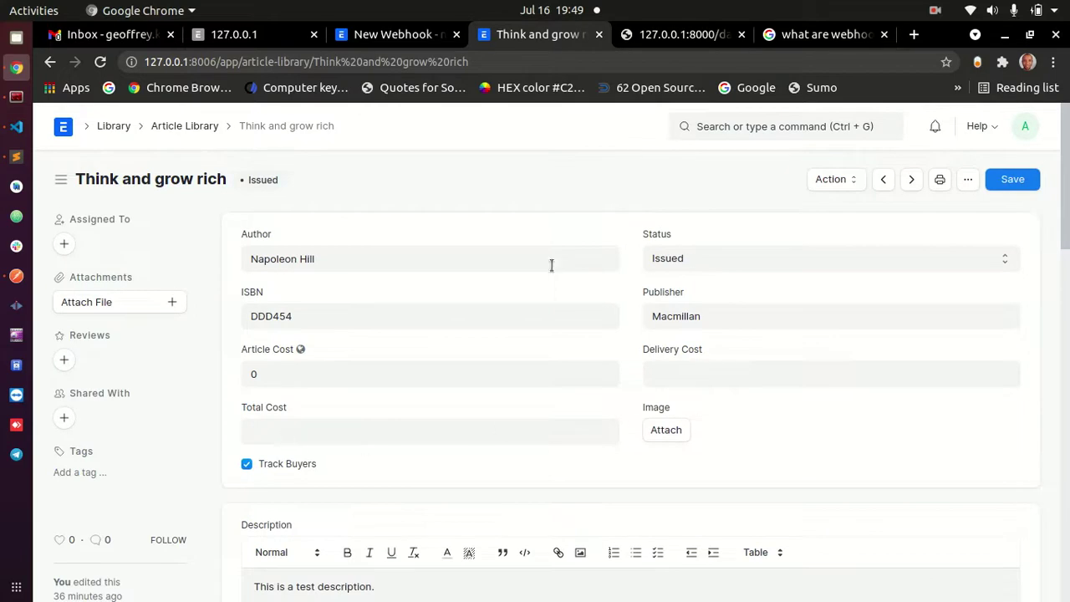
In the webhook form, select due_date and total in the Condition examples
{"action": "left_click", "coordinate": [374, 32]}
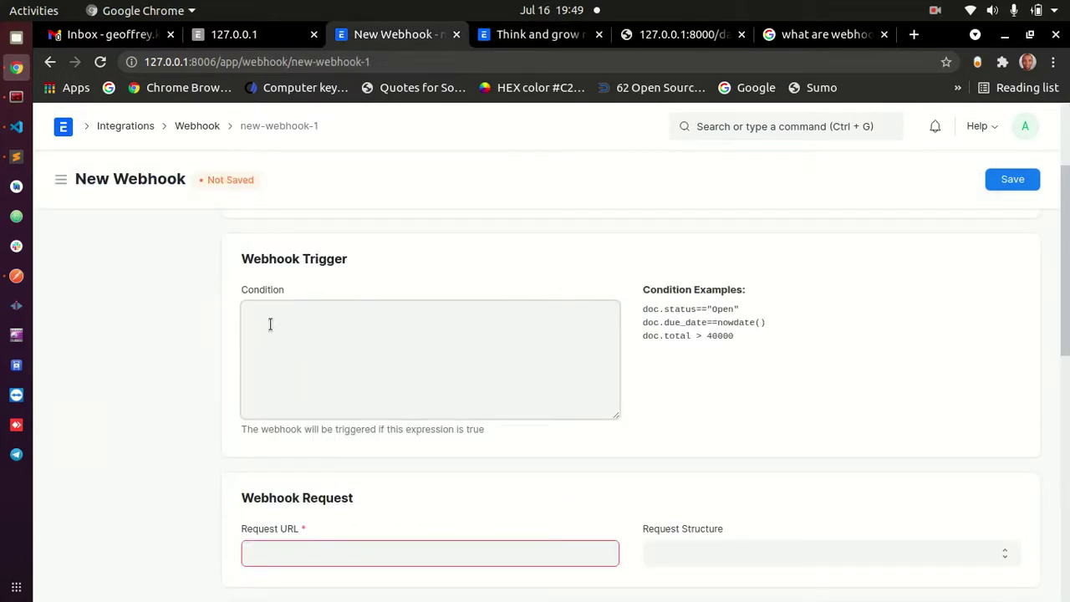
{"action": "left_click_drag", "start_coordinate": [642, 309], "coordinate": [693, 326]}
{"action": "double_click", "coordinate": [693, 324]}
{"action": "double_click", "coordinate": [676, 336]}
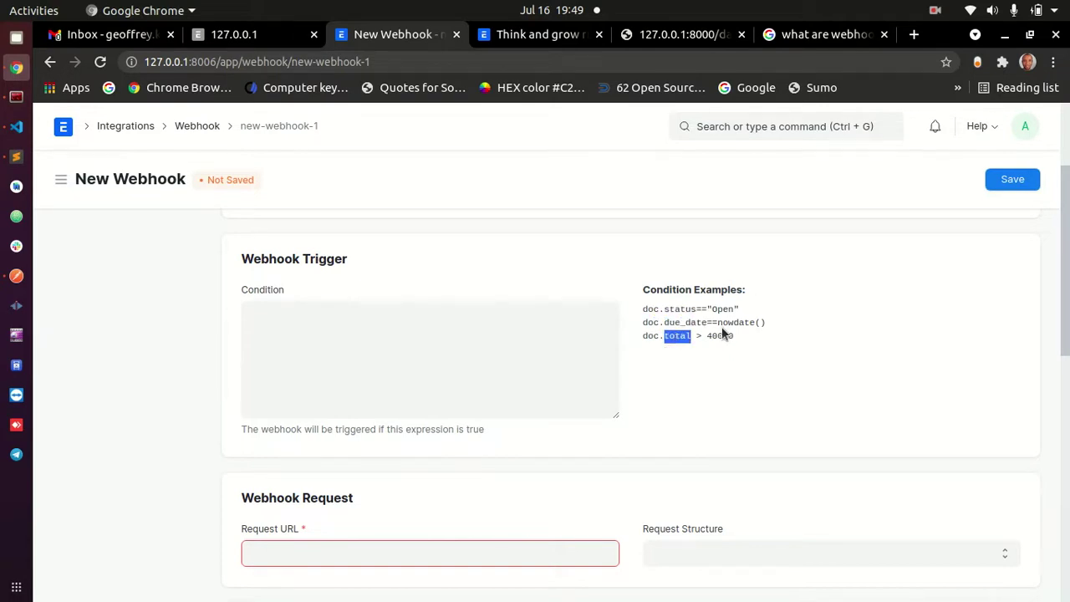
Check the article's Article Cost value 0, then return to the webhook's Condition field
{"action": "left_click", "coordinate": [483, 34]}
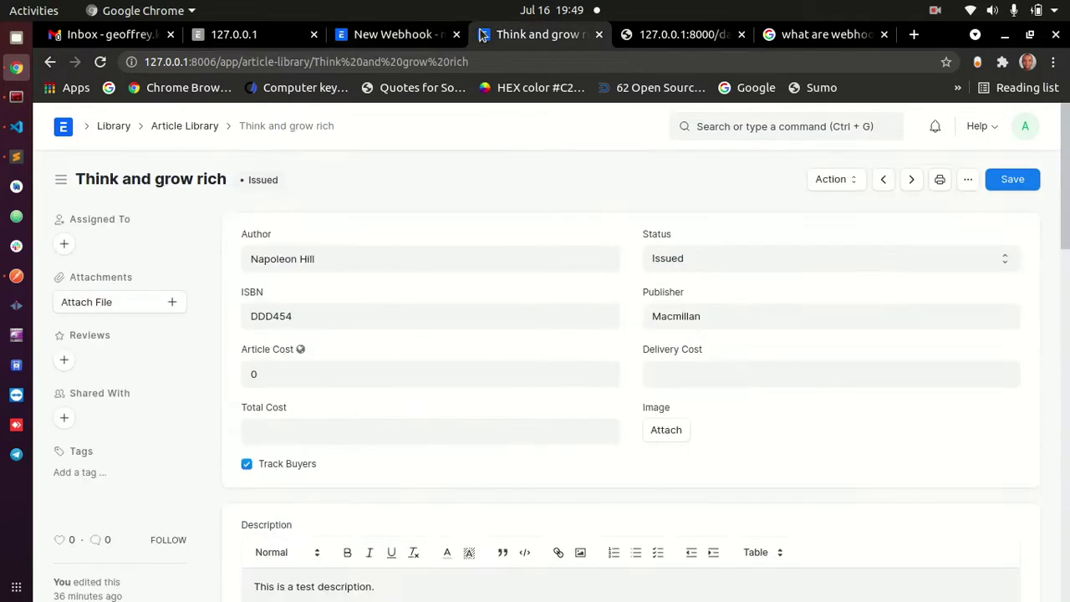
{"action": "left_click", "coordinate": [252, 373]}
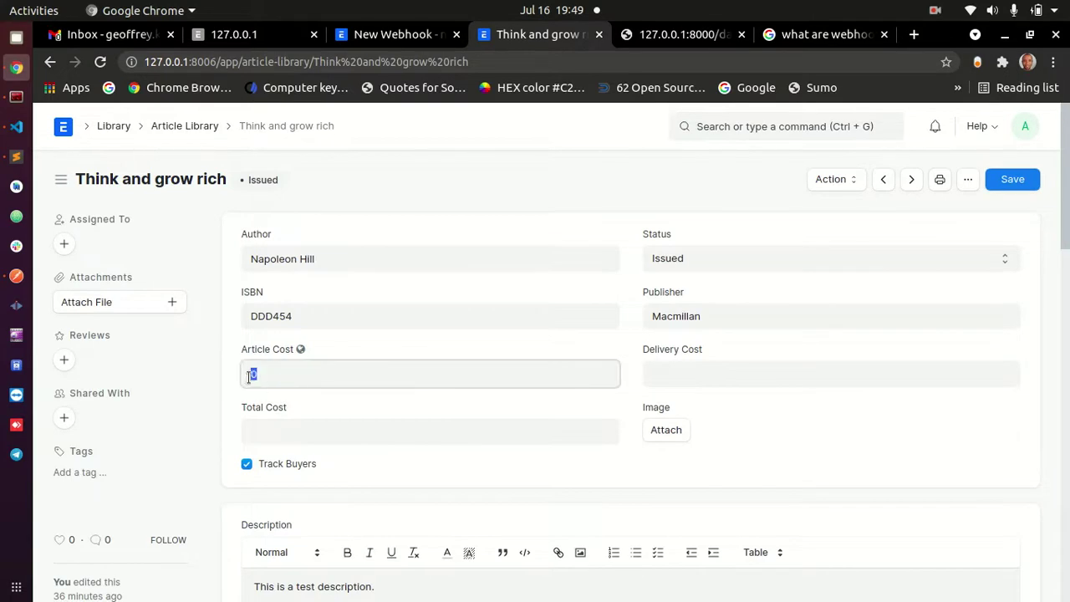
{"action": "left_click", "coordinate": [399, 37]}
{"action": "left_click", "coordinate": [338, 362]}
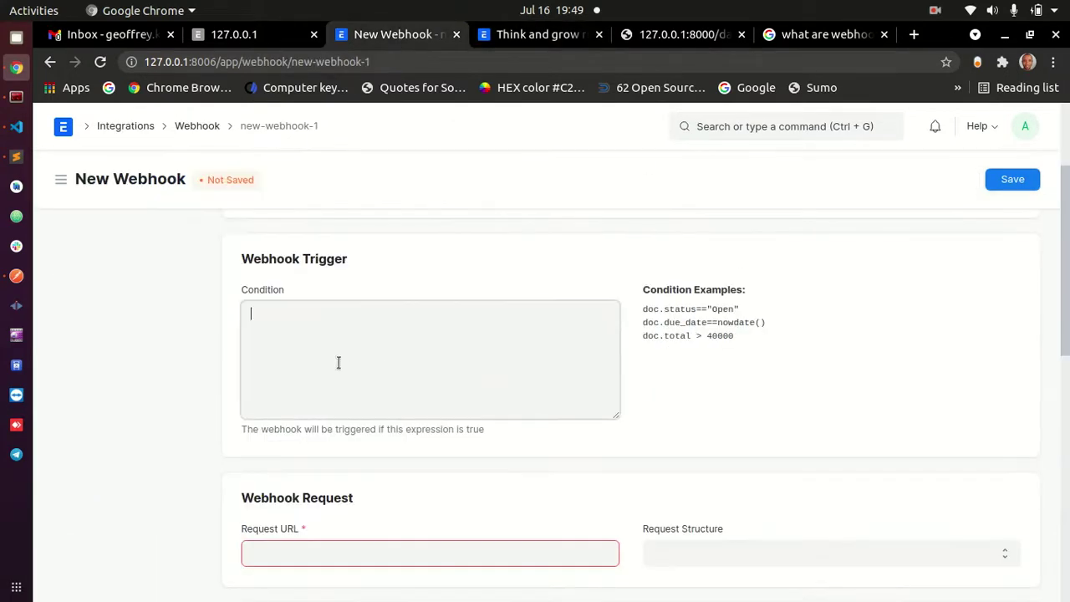
{"action": "left_click", "coordinate": [552, 40]}
{"action": "left_click_drag", "start_coordinate": [258, 354], "coordinate": [294, 346]}
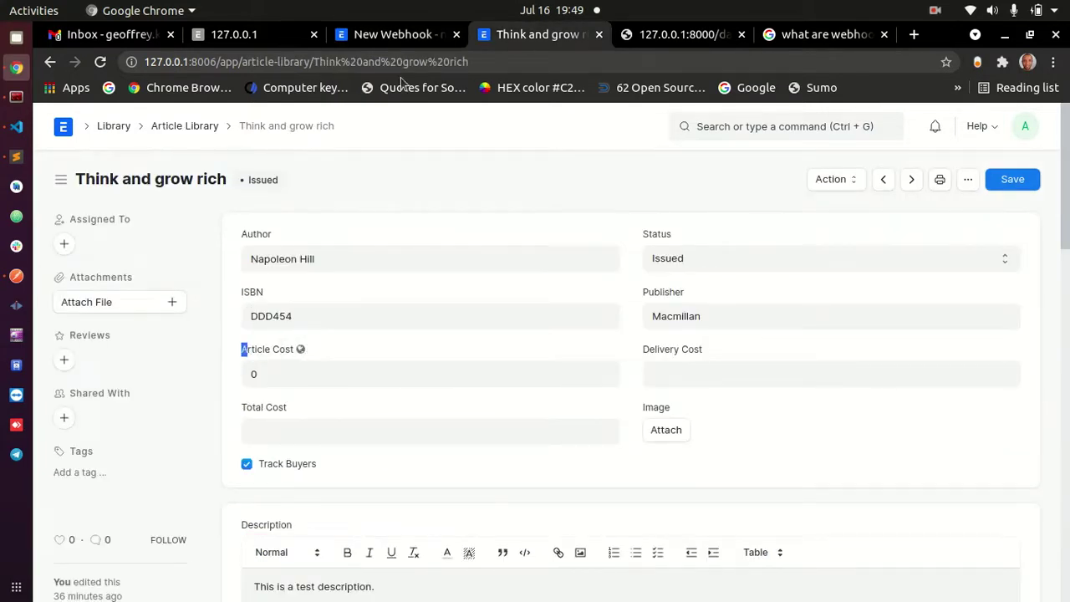
{"action": "left_click", "coordinate": [392, 35]}
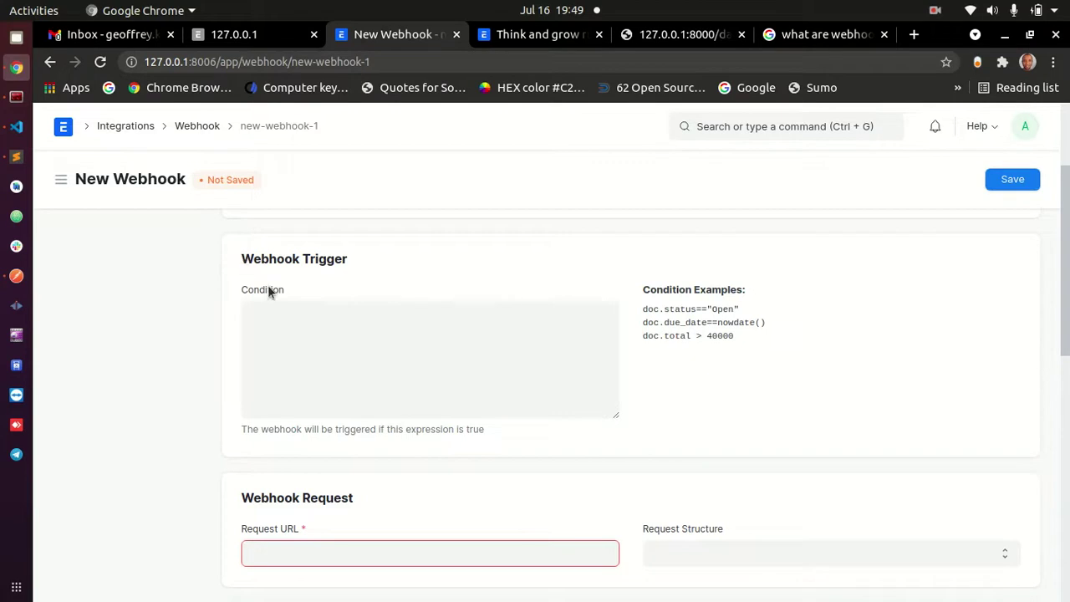
{"action": "scroll", "coordinate": [543, 340], "scroll_direction": "down", "scroll_amount": 3}
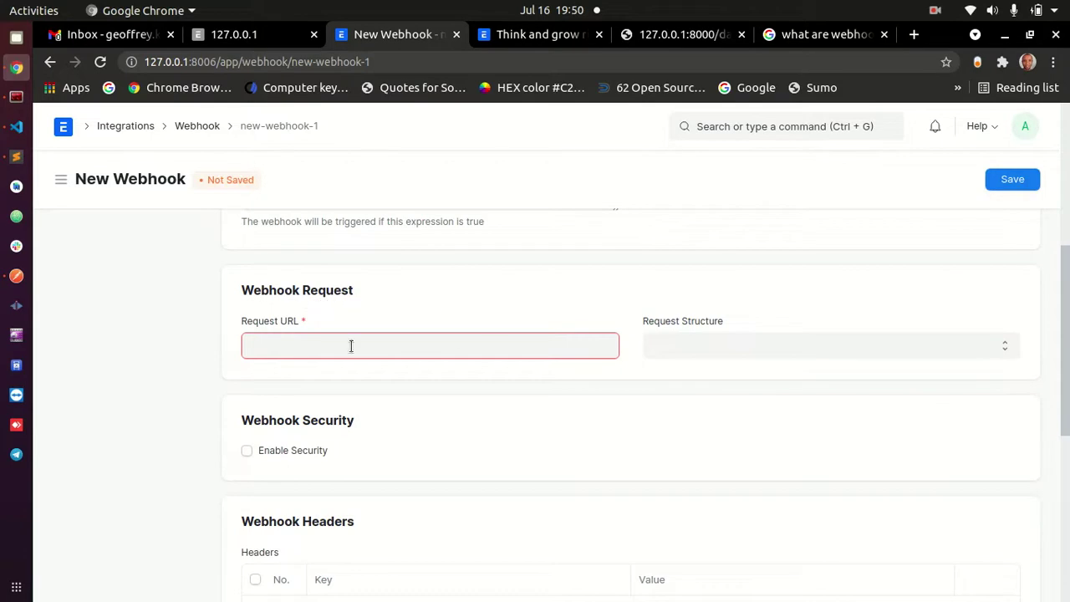
{"action": "left_click", "coordinate": [704, 342]}
{"action": "left_click", "coordinate": [704, 336]}
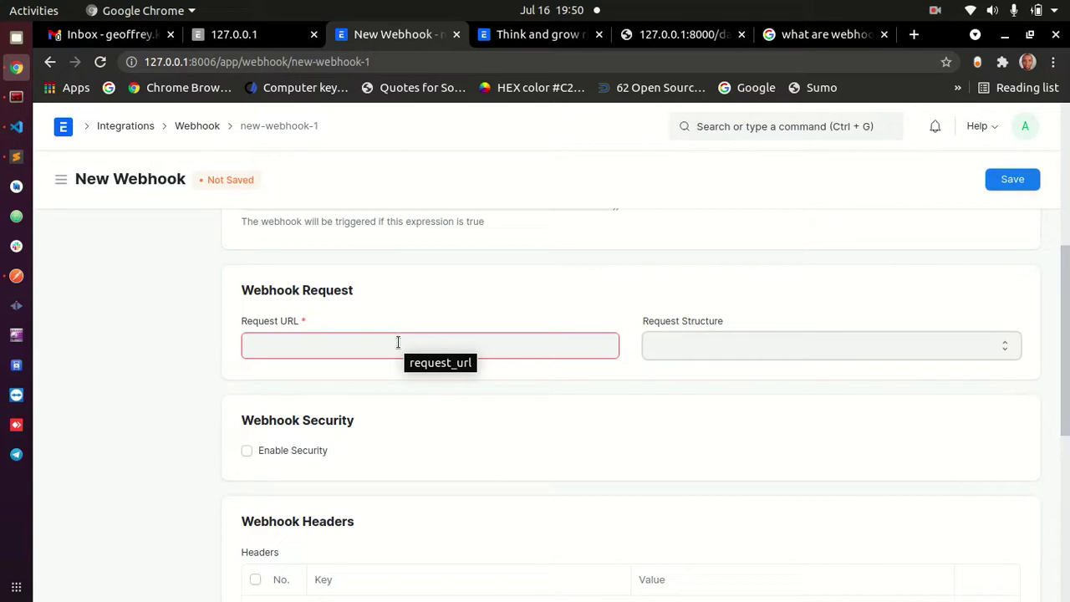
{"action": "left_click", "coordinate": [340, 348]}
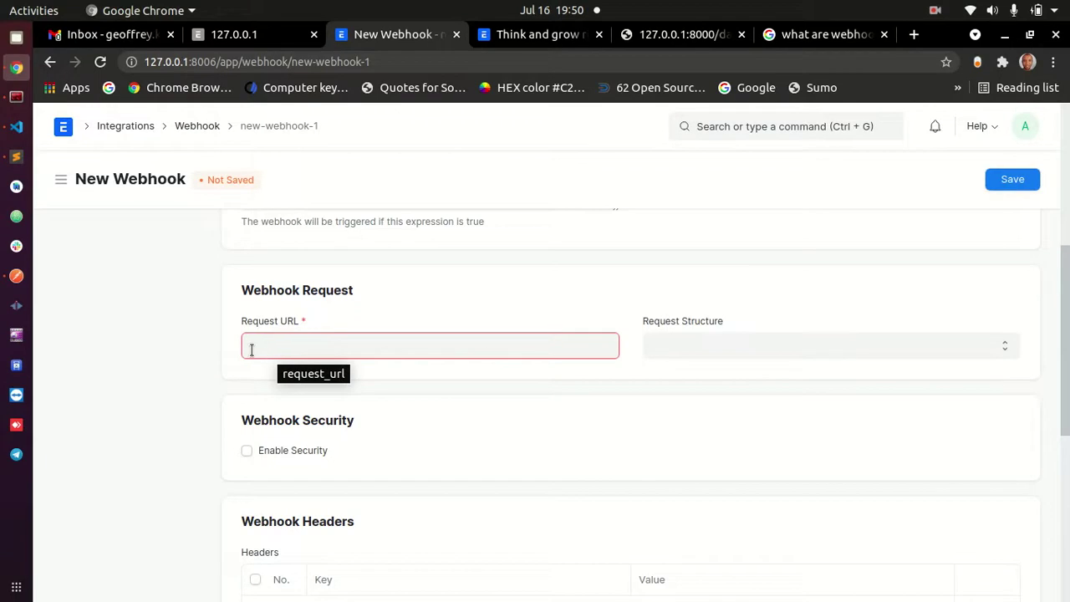
{"action": "right_click", "coordinate": [14, 158]}
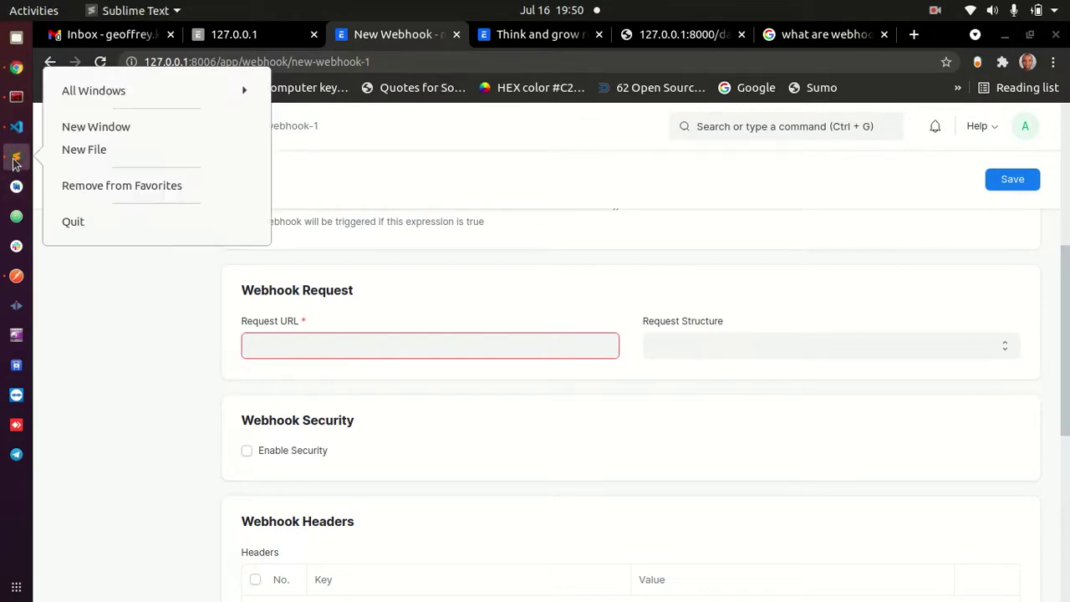
{"action": "left_click", "coordinate": [74, 150]}
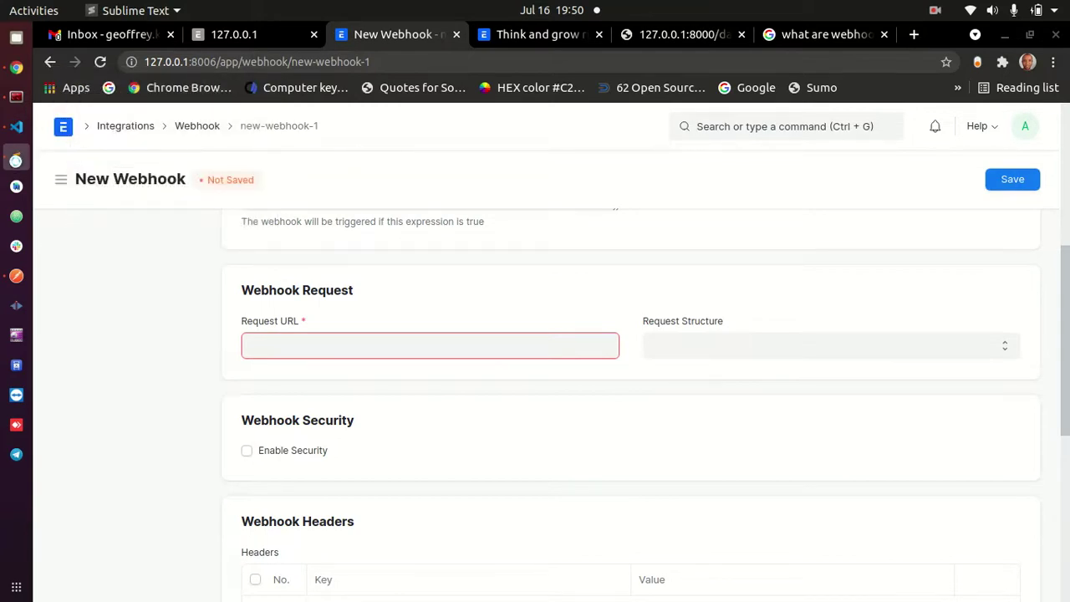
{"action": "right_click", "coordinate": [15, 156]}
In a new Sublime Text window, open the Django webhooks project folder
{"action": "left_click", "coordinate": [96, 130]}
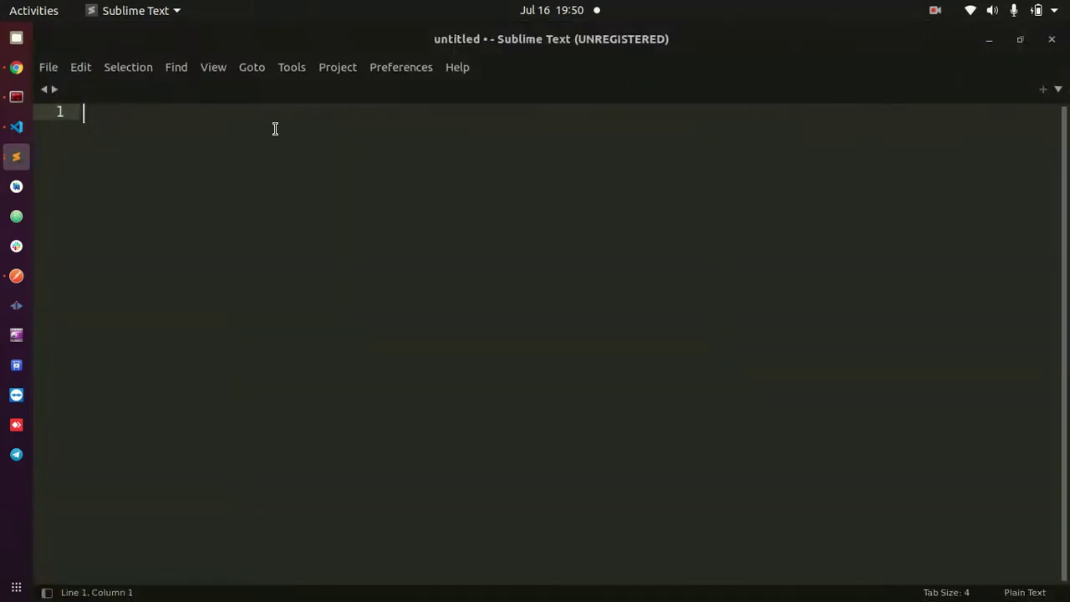
{"action": "left_click", "coordinate": [49, 67]}
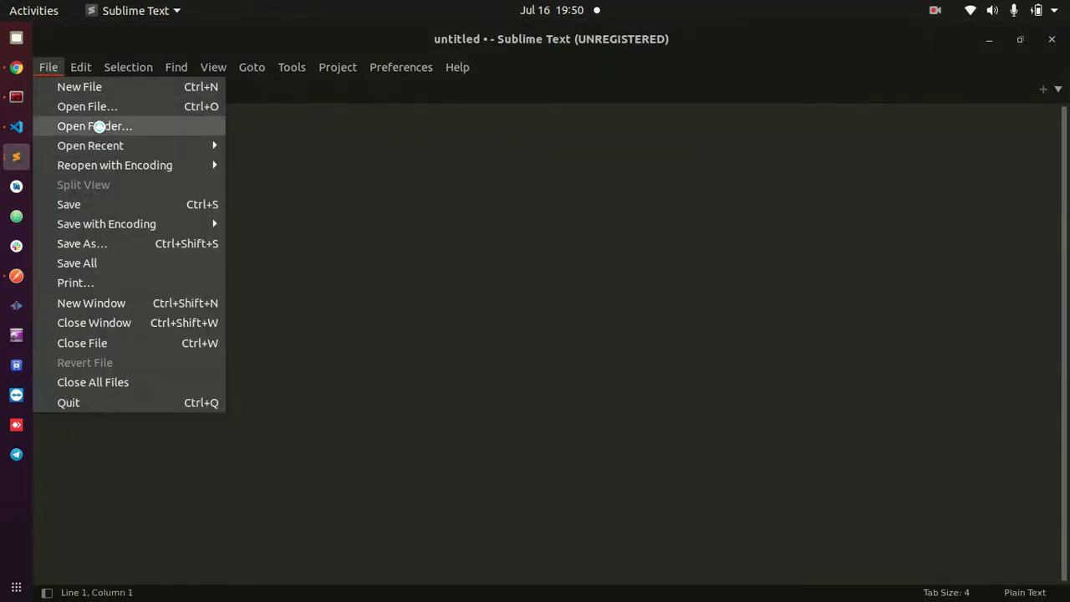
{"action": "left_click", "coordinate": [99, 125]}
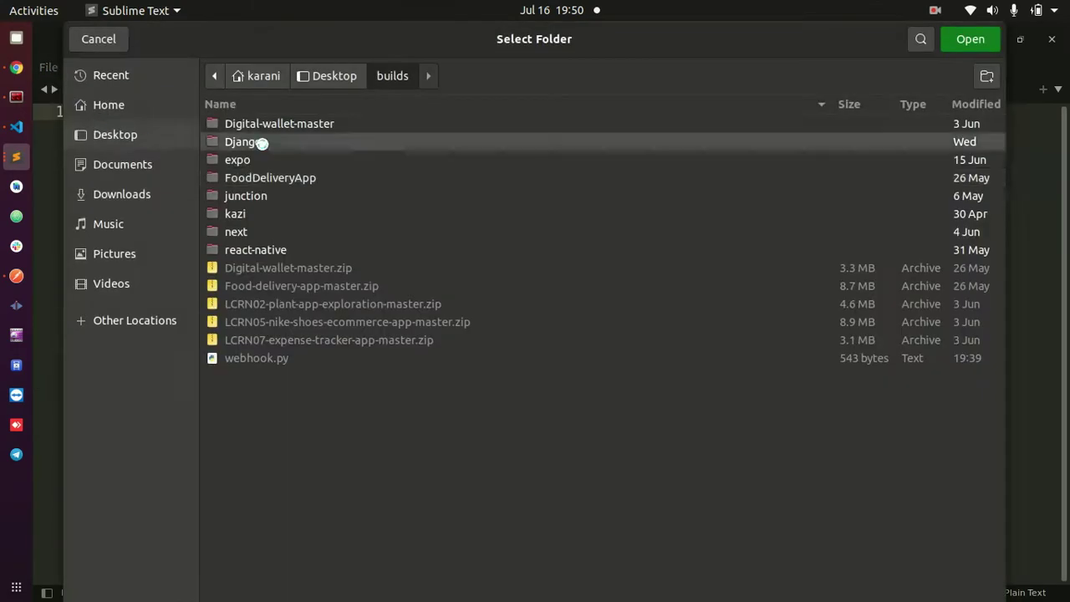
{"action": "left_click", "coordinate": [258, 145]}
{"action": "double_click", "coordinate": [258, 144]}
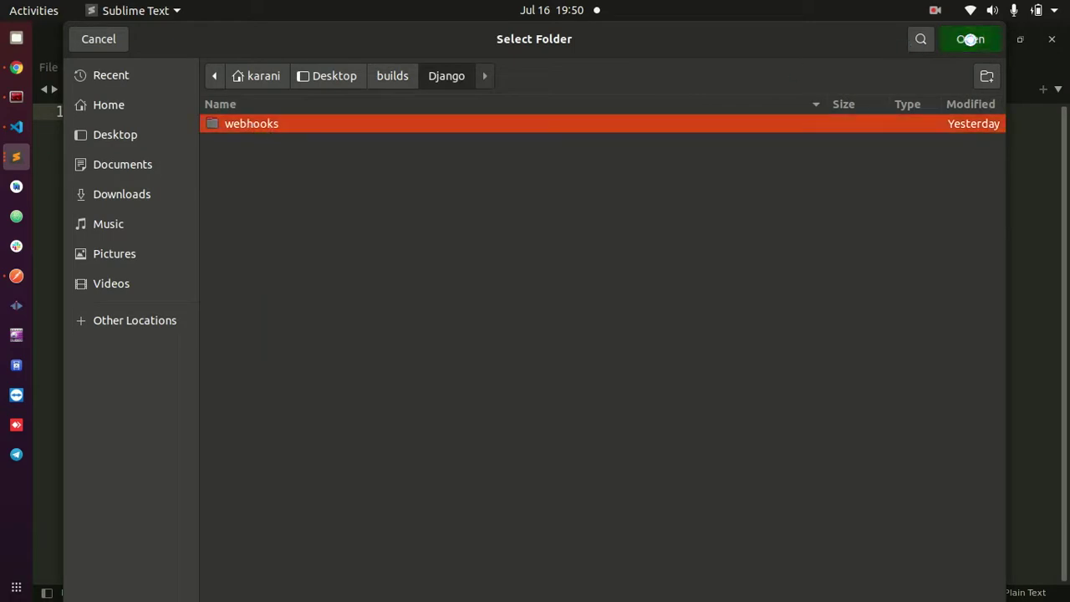
{"action": "left_click", "coordinate": [968, 40]}
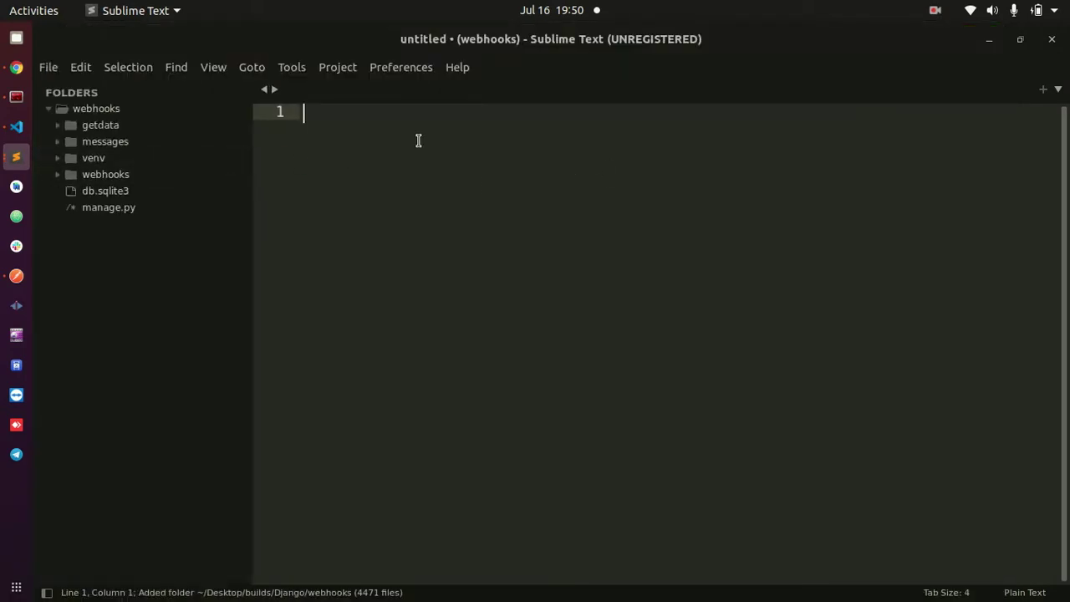
Expand the webhooks and getdata packages and open getdata's views.py
{"action": "left_click", "coordinate": [59, 175]}
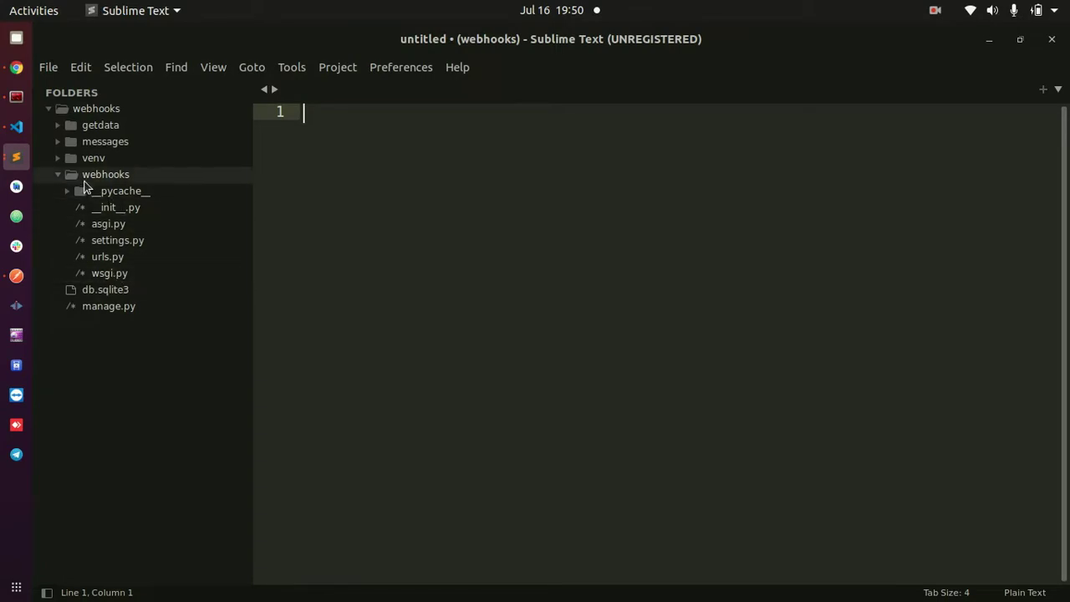
{"action": "left_click", "coordinate": [58, 125]}
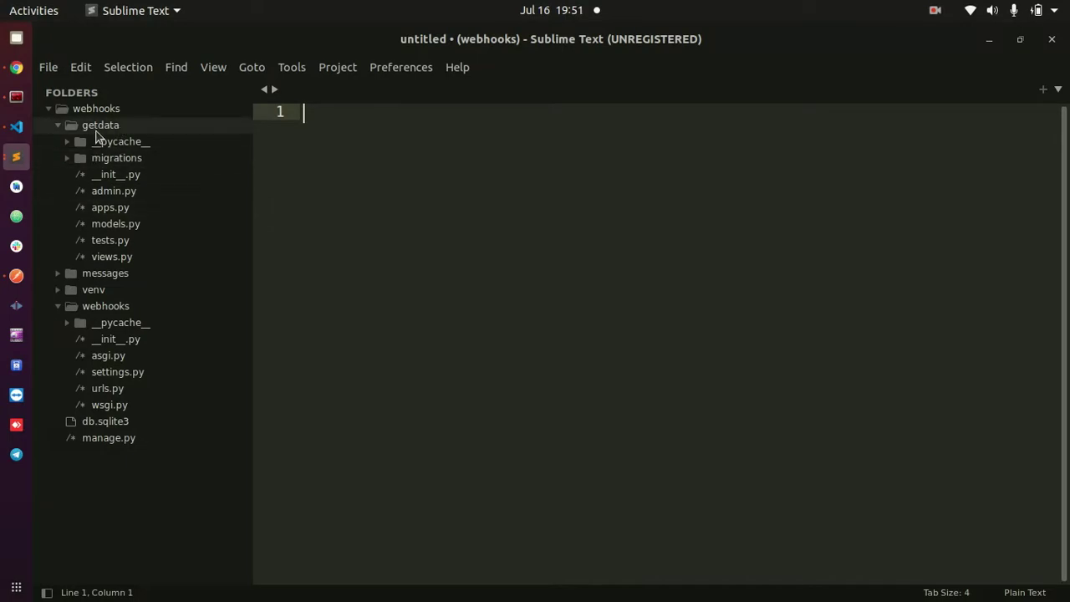
{"action": "left_click", "coordinate": [108, 258]}
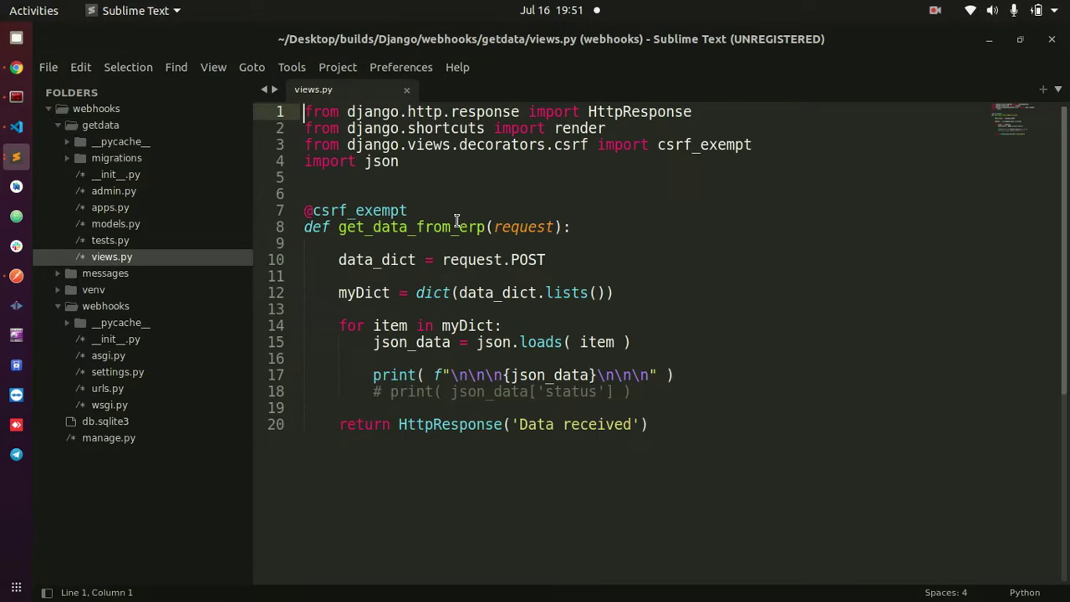
Narrow the sidebar and select the get_data_from_erp function name in views.py
{"action": "left_click_drag", "start_coordinate": [253, 244], "coordinate": [243, 244]}
{"action": "left_click", "coordinate": [442, 228]}
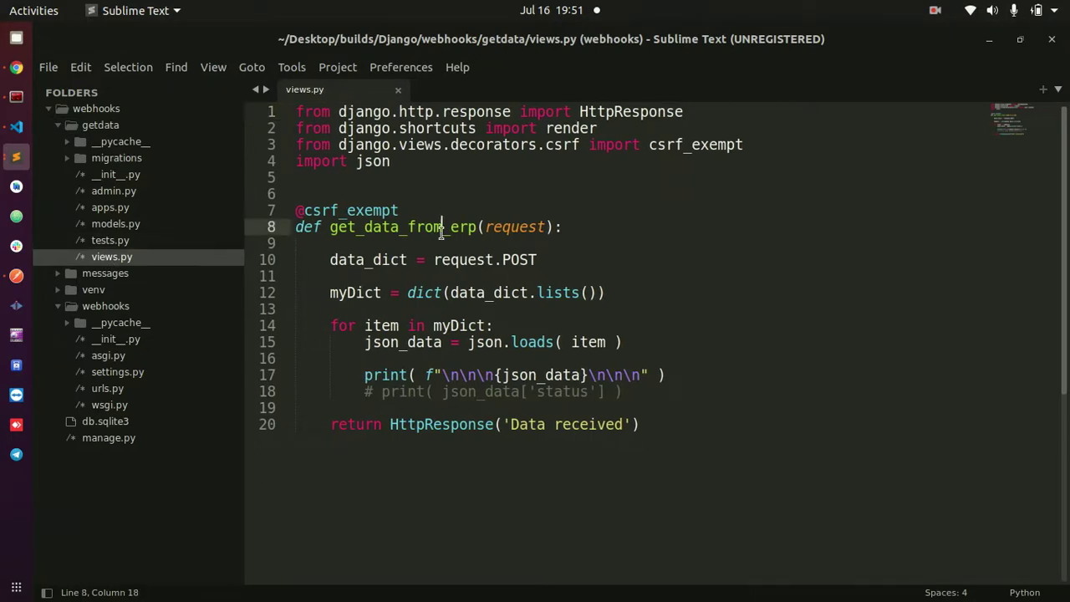
{"action": "left_click_drag", "start_coordinate": [331, 227], "coordinate": [476, 227]}
{"action": "left_click", "coordinate": [364, 227]}
{"action": "double_click", "coordinate": [364, 228]}
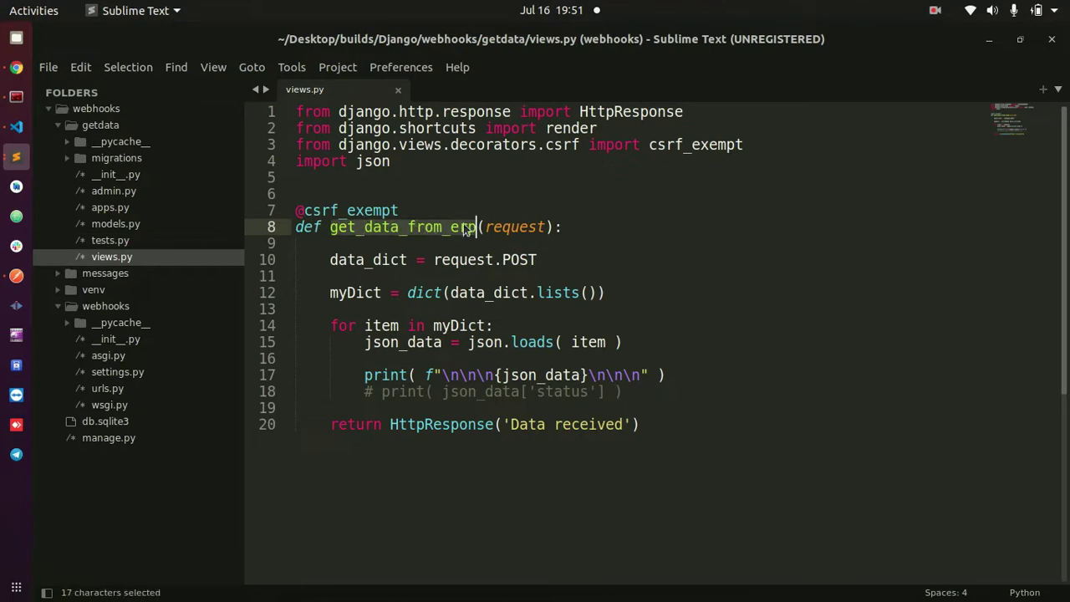
{"action": "mouse_move", "coordinate": [465, 230]}
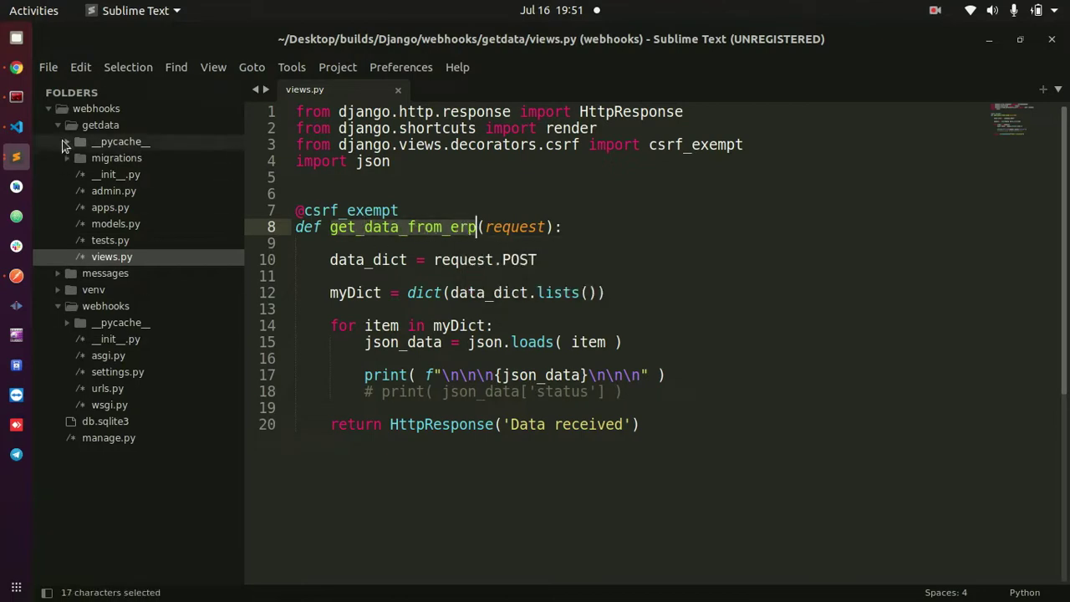
Open urls.py and inspect the data route pointing to views on line 7
{"action": "left_click", "coordinate": [107, 390]}
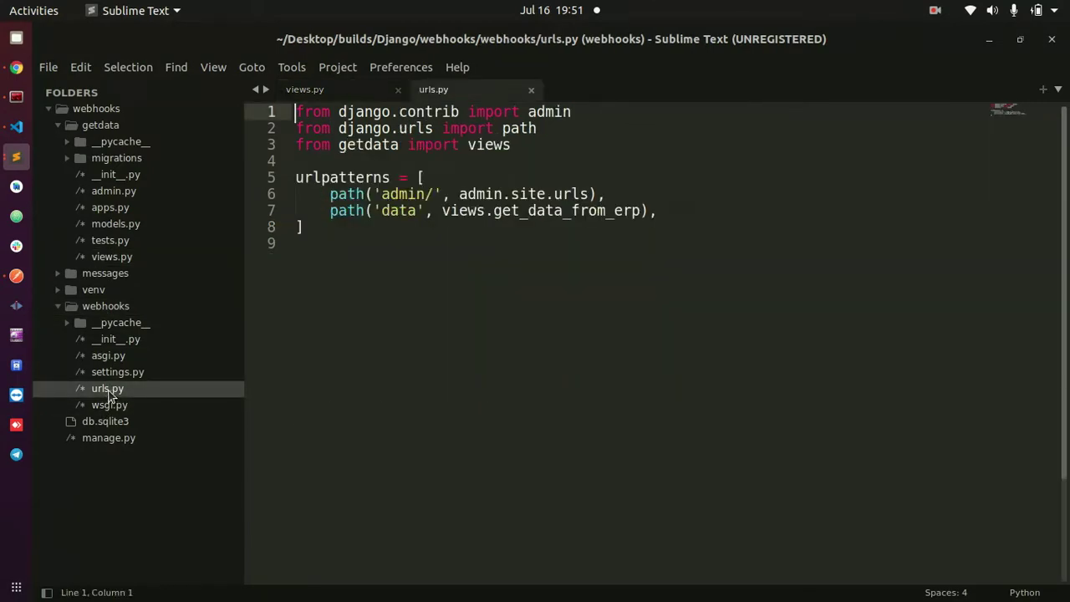
{"action": "double_click", "coordinate": [386, 211]}
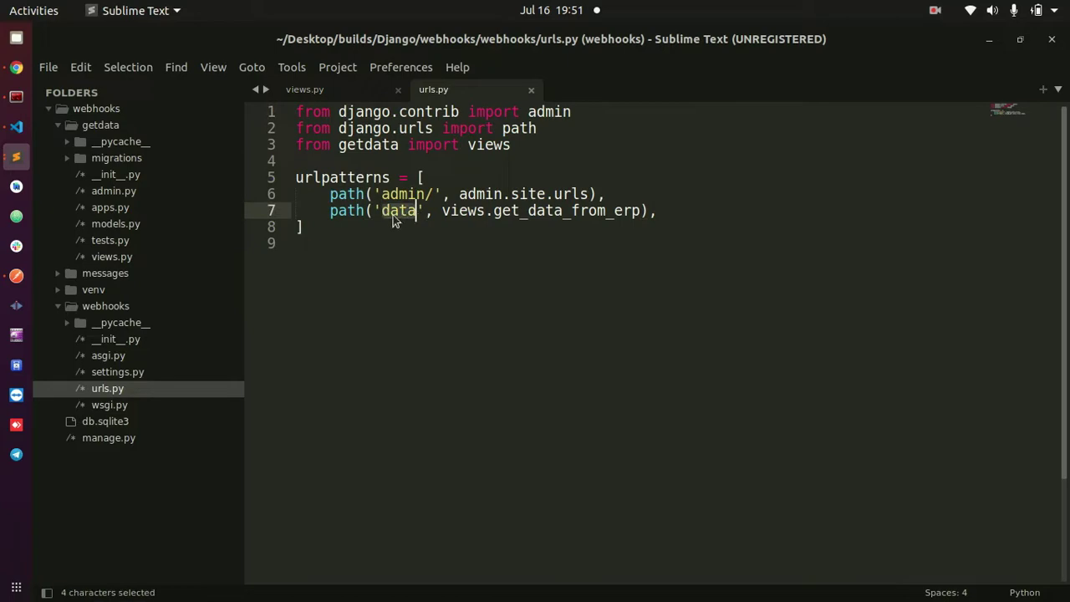
{"action": "double_click", "coordinate": [460, 211]}
{"action": "left_click", "coordinate": [501, 211]}
{"action": "left_click_drag", "start_coordinate": [494, 210], "coordinate": [640, 211]}
{"action": "left_click", "coordinate": [606, 210]}
{"action": "double_click", "coordinate": [459, 210]}
Check the views import on line 3 and the get_data_from_erp target on line 7
{"action": "double_click", "coordinate": [347, 144]}
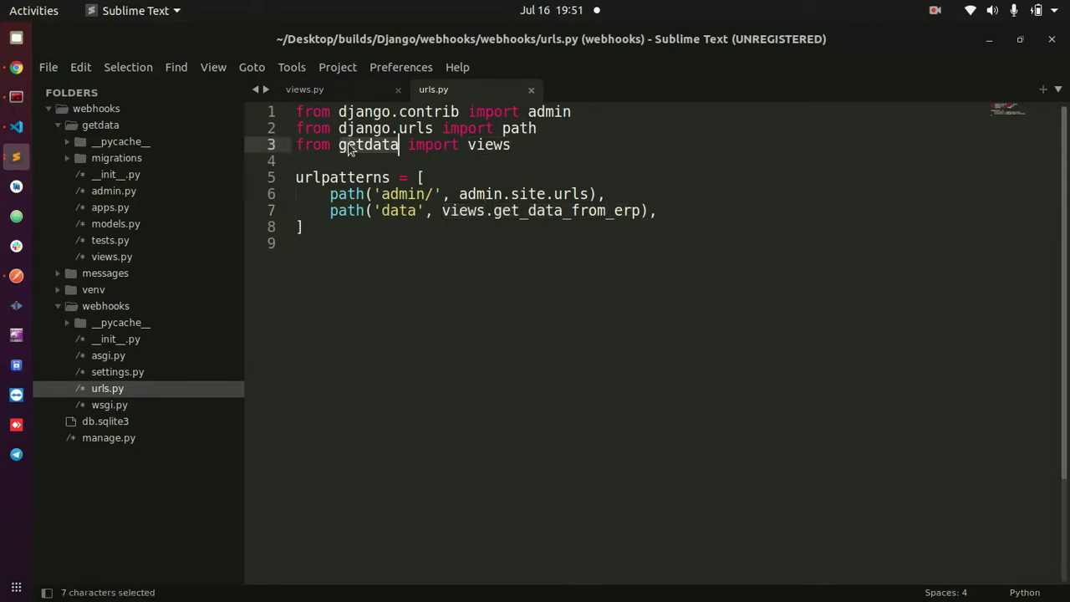
{"action": "double_click", "coordinate": [482, 144]}
{"action": "left_click", "coordinate": [491, 211]}
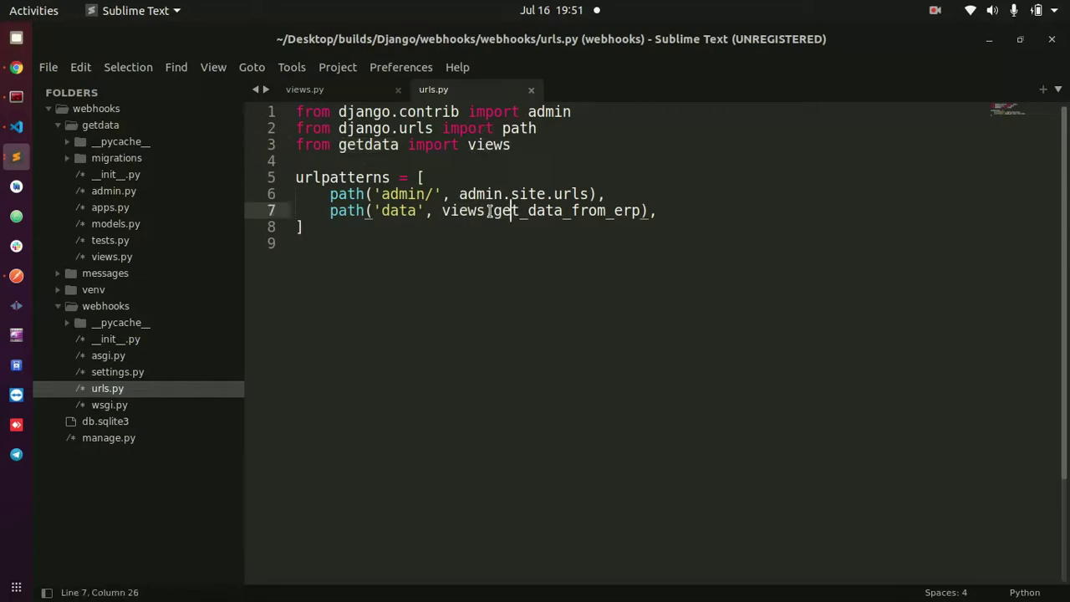
{"action": "left_click_drag", "start_coordinate": [492, 210], "coordinate": [607, 192]}
{"action": "left_click", "coordinate": [594, 208]}
{"action": "double_click", "coordinate": [529, 214]}
{"action": "left_click", "coordinate": [445, 212]}
{"action": "double_click", "coordinate": [463, 212]}
In views.py, review how data_dict and myDict are built from request.POST
{"action": "left_click", "coordinate": [326, 87]}
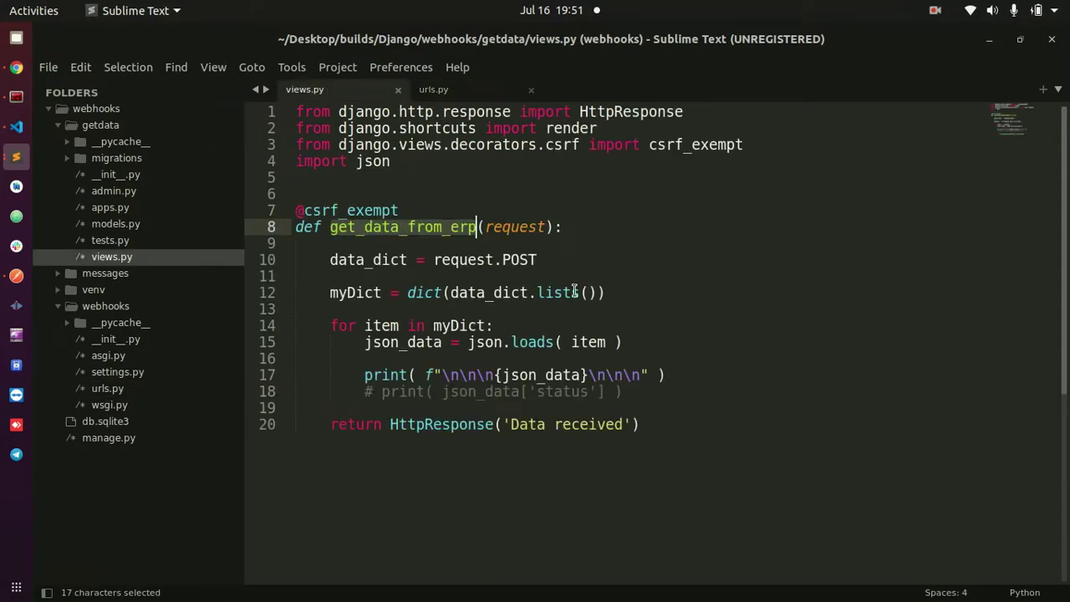
{"action": "left_click", "coordinate": [455, 279]}
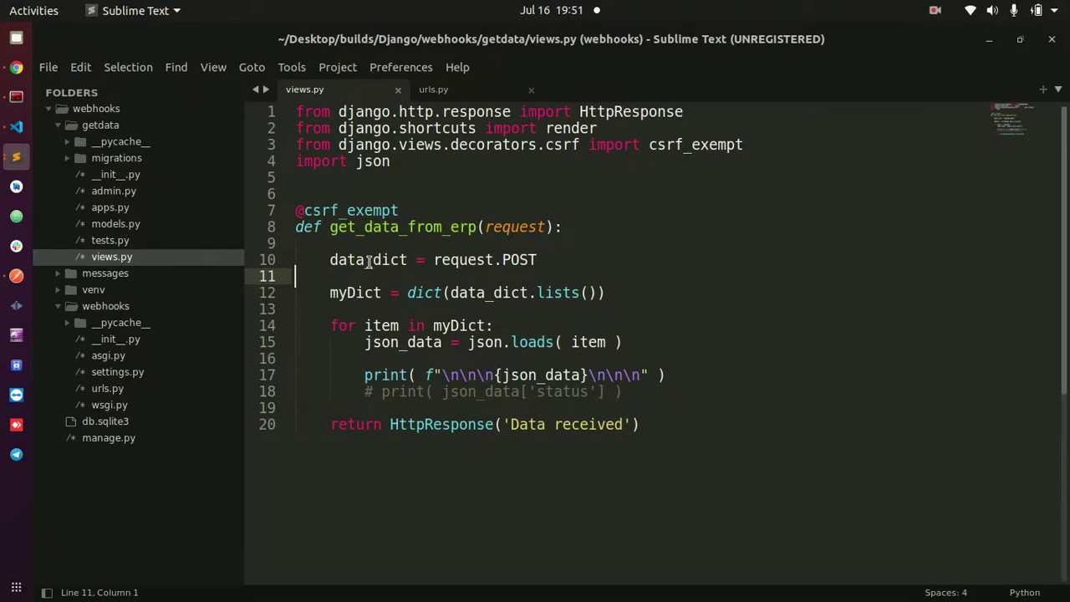
{"action": "left_click_drag", "start_coordinate": [332, 260], "coordinate": [399, 261]}
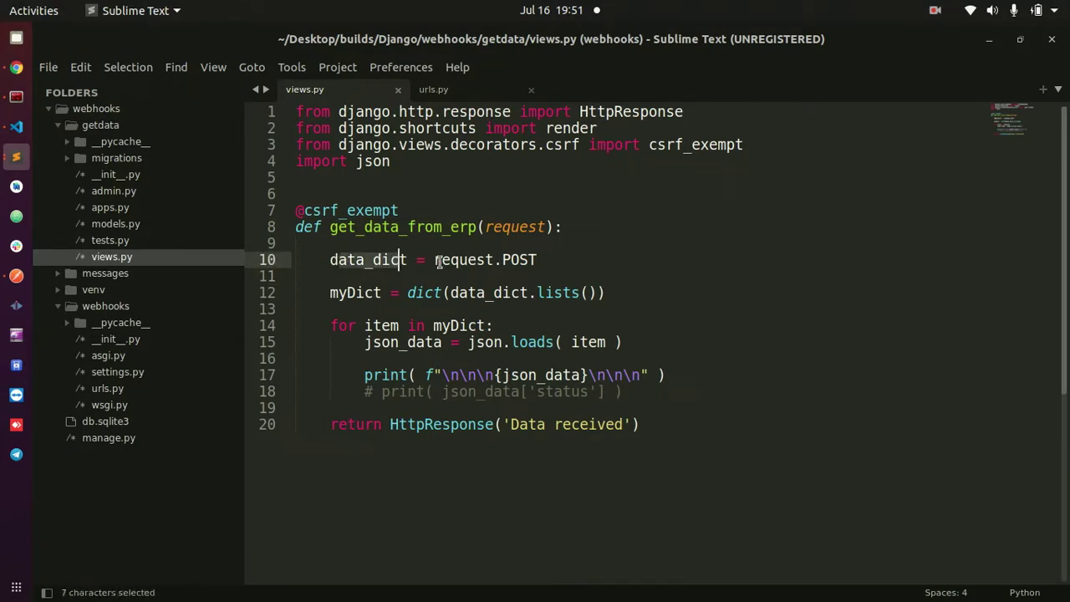
{"action": "left_click", "coordinate": [520, 260]}
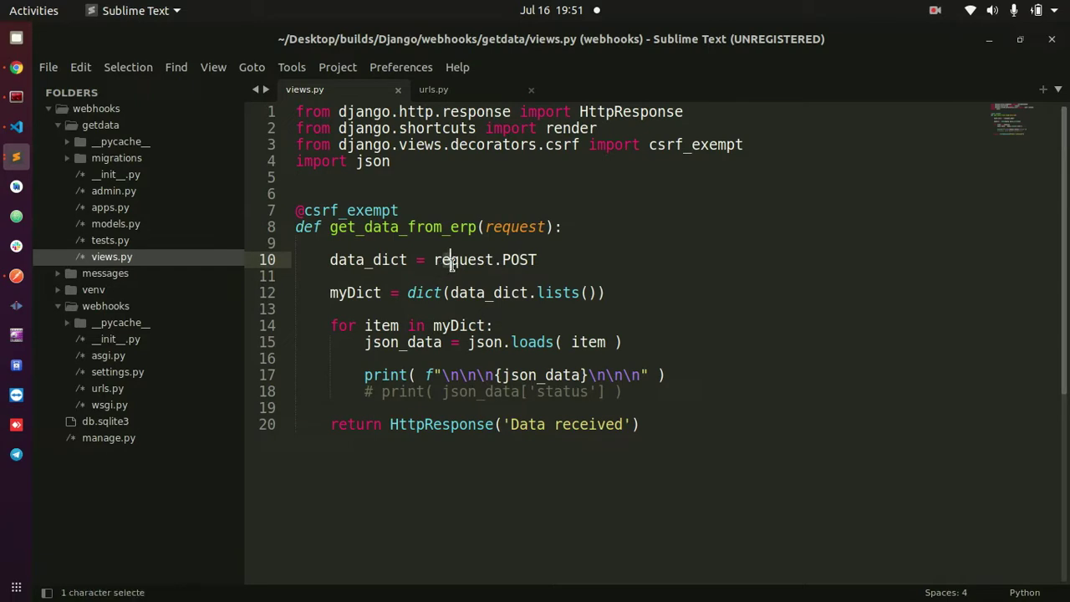
{"action": "double_click", "coordinate": [351, 297]}
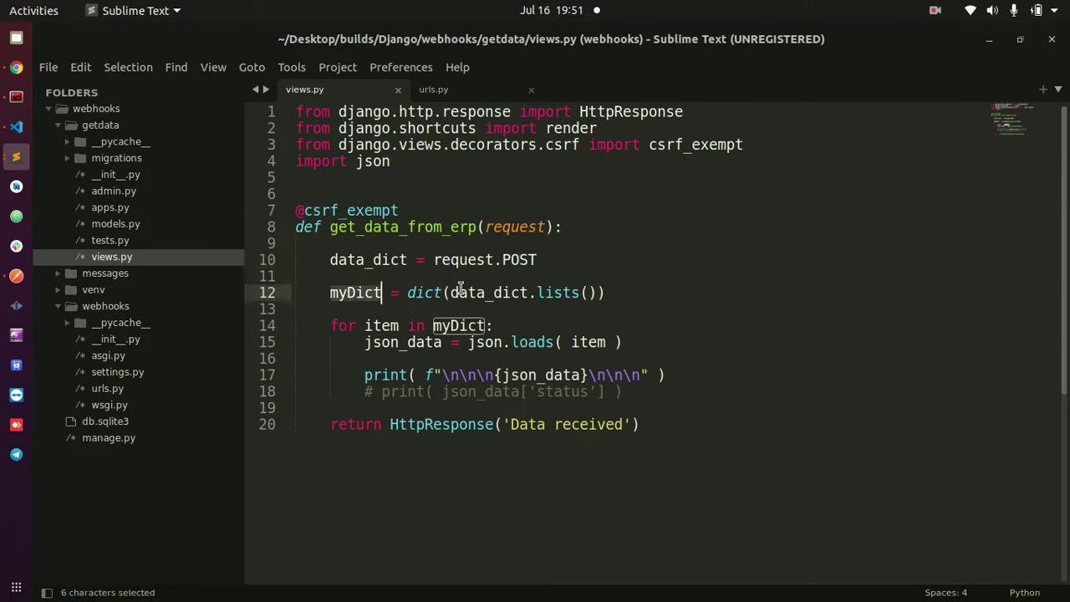
{"action": "left_click_drag", "start_coordinate": [451, 293], "coordinate": [580, 292]}
{"action": "double_click", "coordinate": [365, 259]}
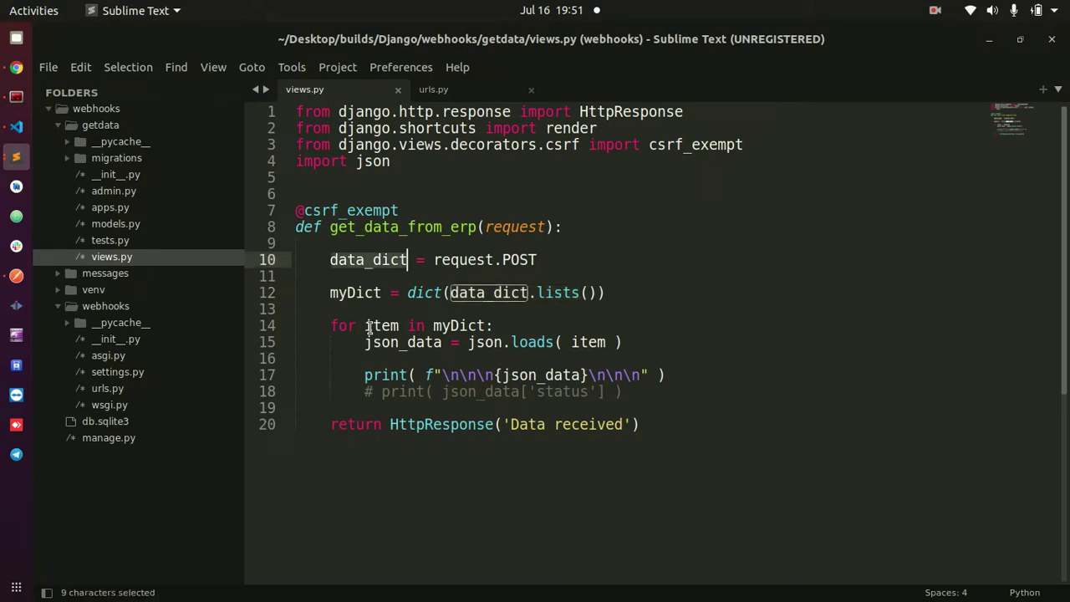
Review the json_data loads and print lines across the view's lines 7–18
{"action": "double_click", "coordinate": [411, 346]}
{"action": "left_click_drag", "start_coordinate": [512, 345], "coordinate": [555, 354]}
{"action": "double_click", "coordinate": [551, 374]}
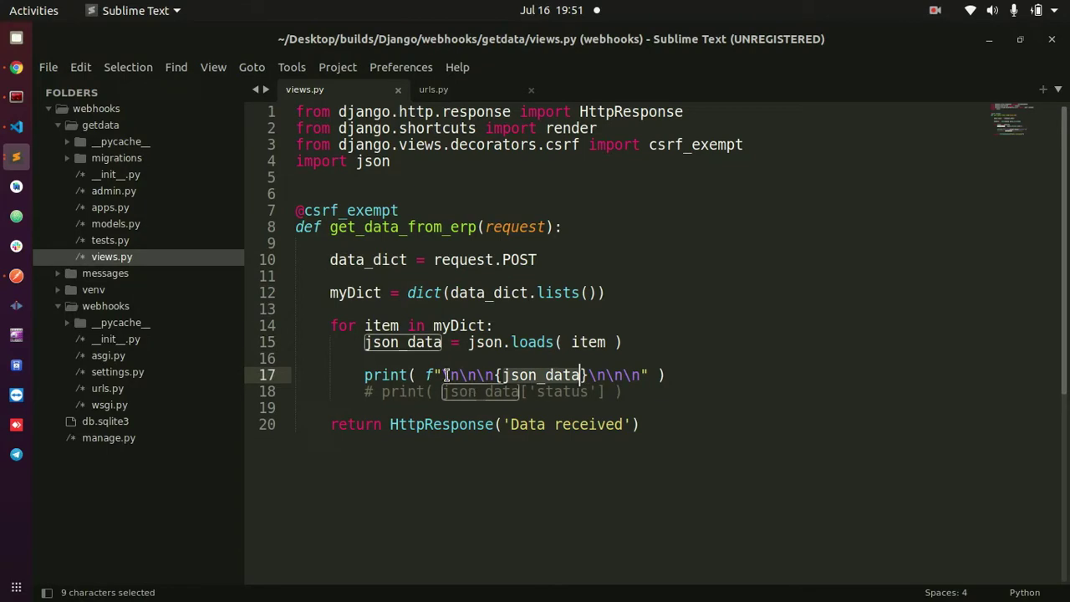
{"action": "left_click", "coordinate": [494, 326]}
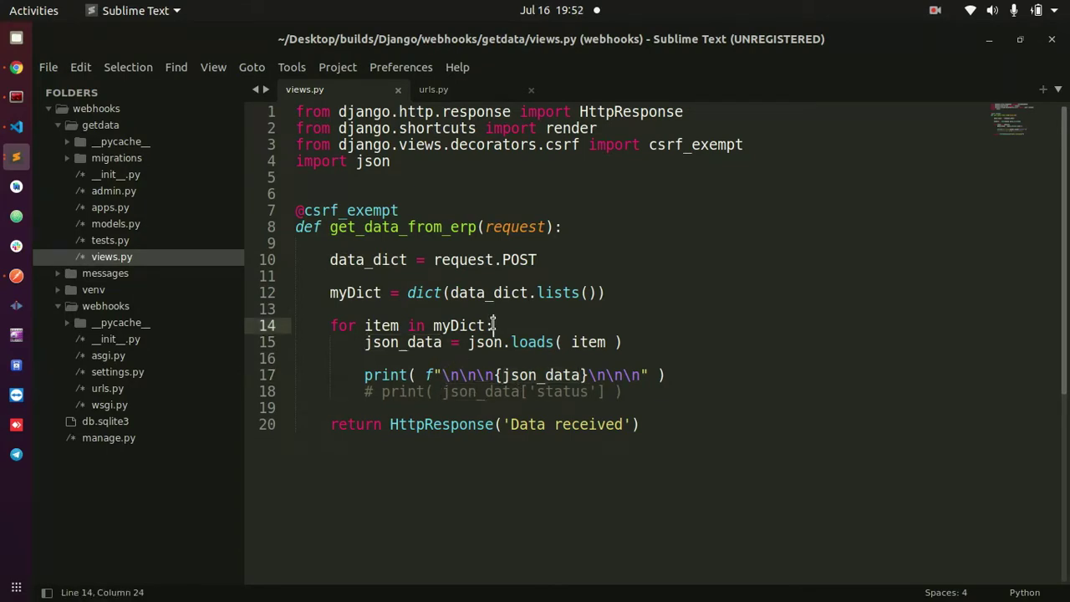
{"action": "left_click_drag", "start_coordinate": [297, 210], "coordinate": [450, 391]}
{"action": "left_click", "coordinate": [572, 342]}
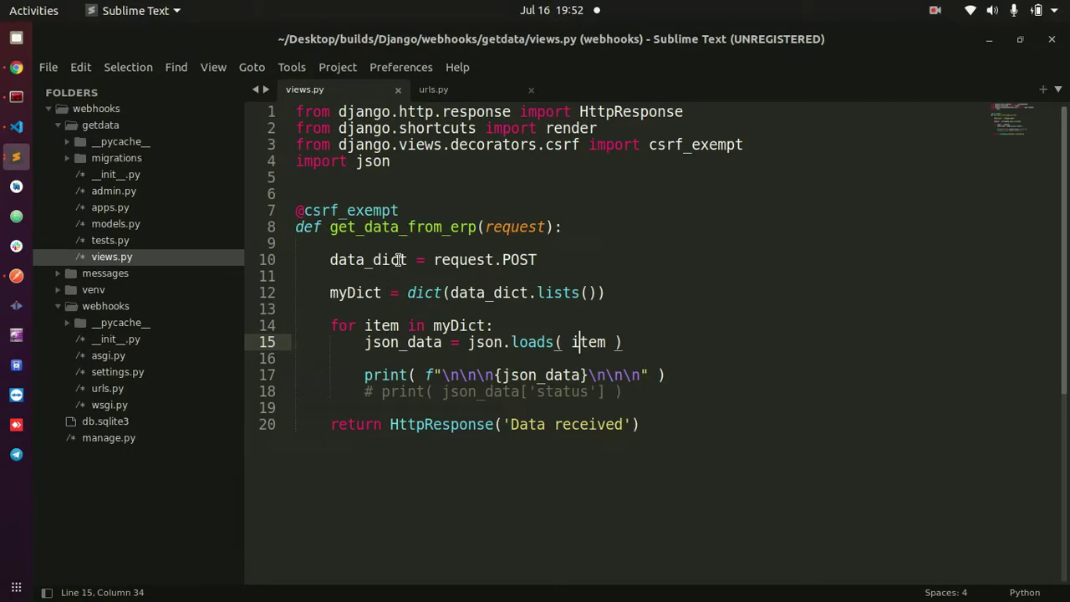
{"action": "left_click_drag", "start_coordinate": [332, 233], "coordinate": [432, 226]}
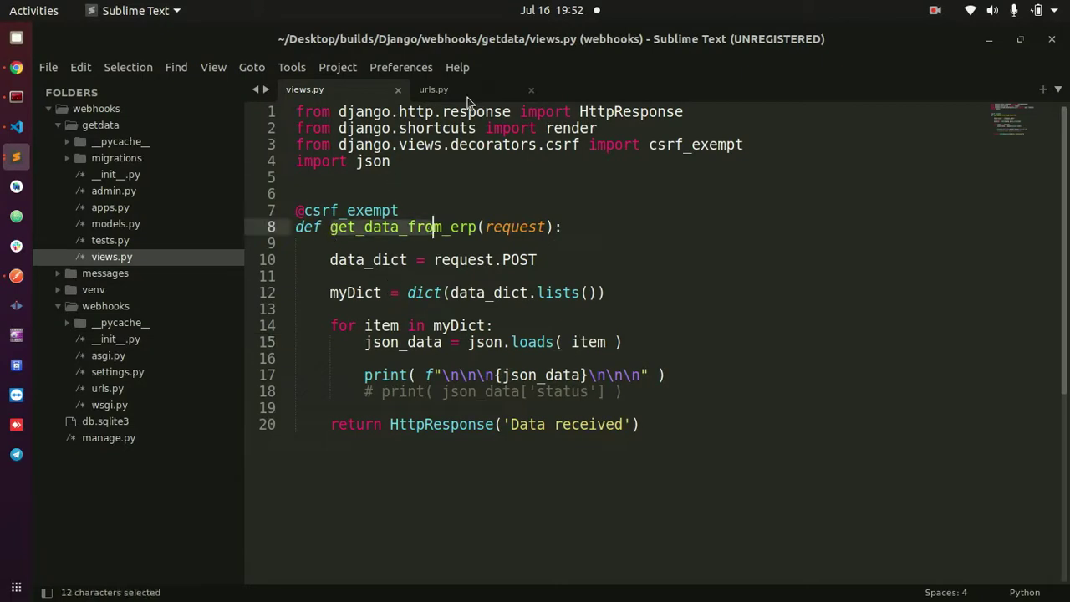
Copy the data route path from urls.py
{"action": "left_click", "coordinate": [461, 92]}
{"action": "double_click", "coordinate": [396, 211]}
{"action": "key", "text": "ctrl+c"}
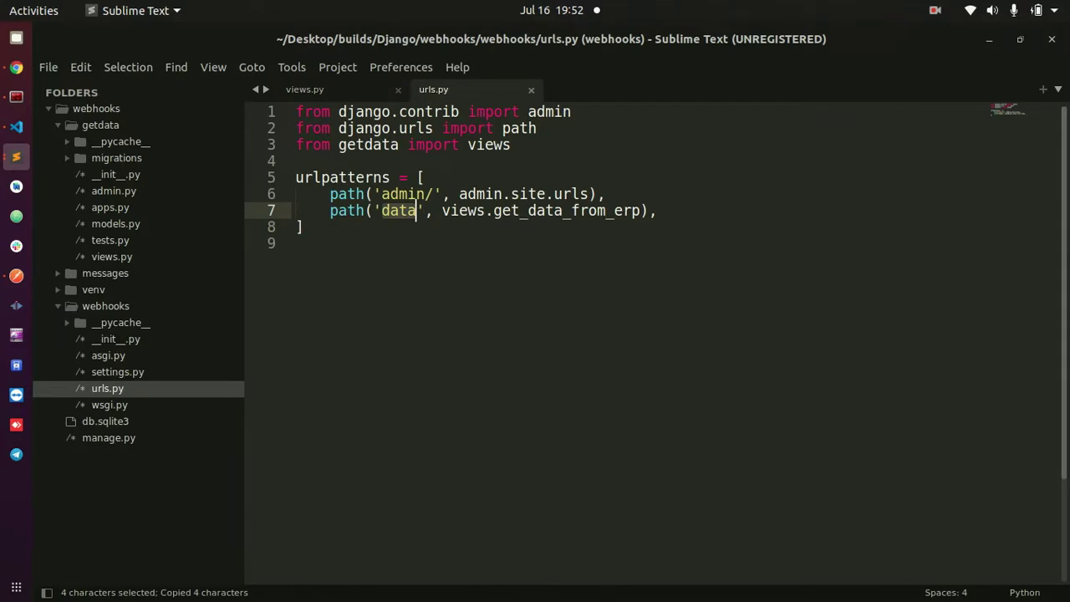
Split the Terminator window vertically to get a second shell pane
{"action": "left_click", "coordinate": [17, 98]}
{"action": "right_click", "coordinate": [361, 240]}
{"action": "left_click", "coordinate": [422, 309]}
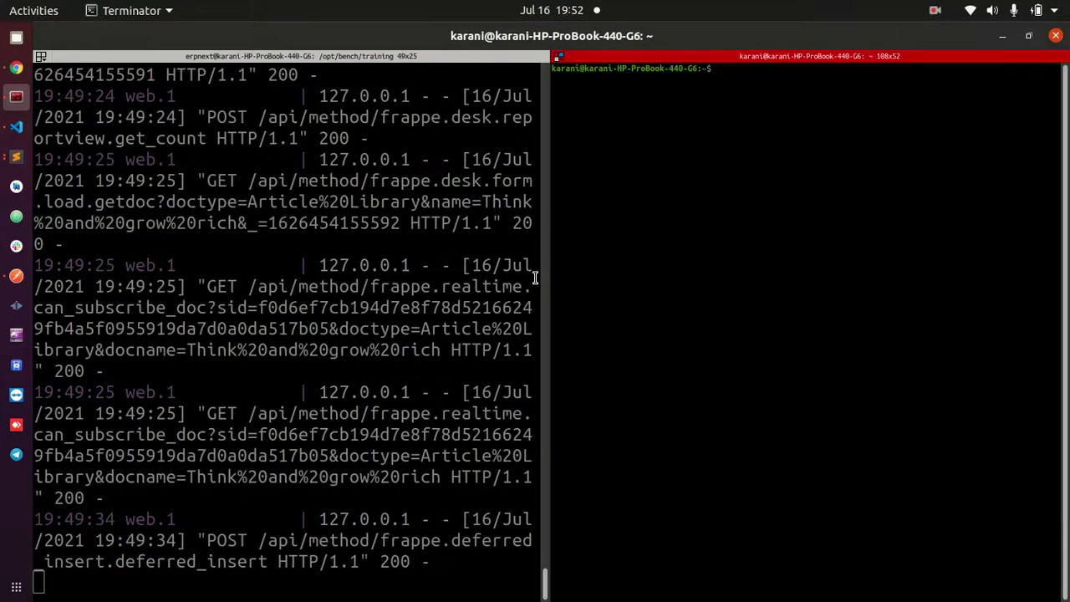
Widen and enlarge the new pane, then change into Desktop/builds/Django and list its contents
{"action": "left_click_drag", "start_coordinate": [549, 283], "coordinate": [381, 276]}
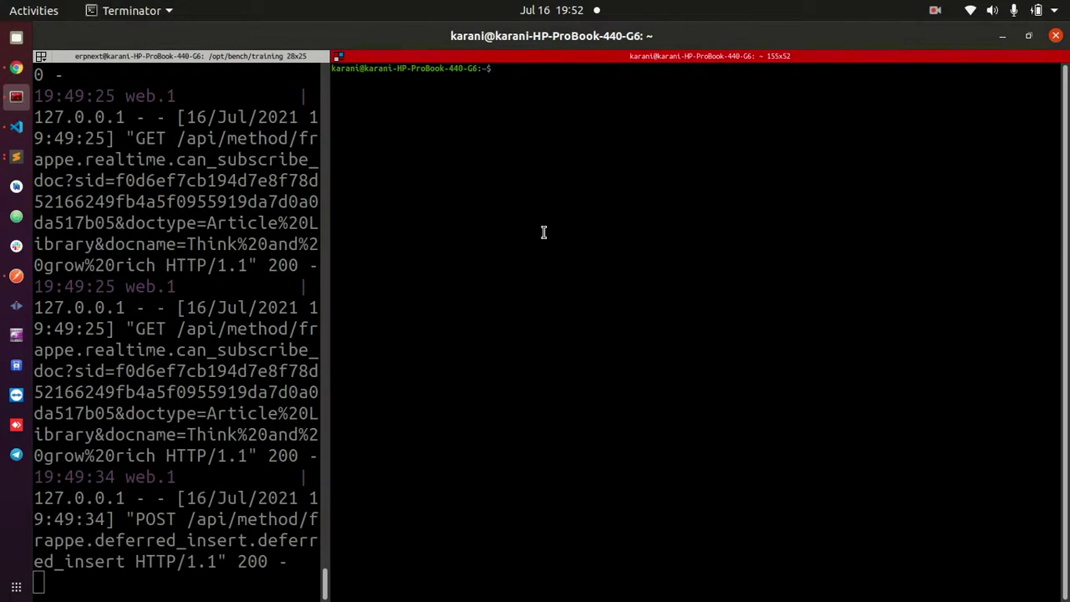
{"action": "key", "text": "ctrl+plus"}
{"action": "key", "text": "ctrl+plus"}
{"action": "key", "text": "ctrl+plus"}
{"action": "key", "text": "ctrl+plus"}
{"action": "key", "text": "ctrl+plus"}
{"action": "key", "text": "ctrl+plus"}
{"action": "key", "text": "ctrl+plus"}
{"action": "key", "text": "ctrl+plus"}
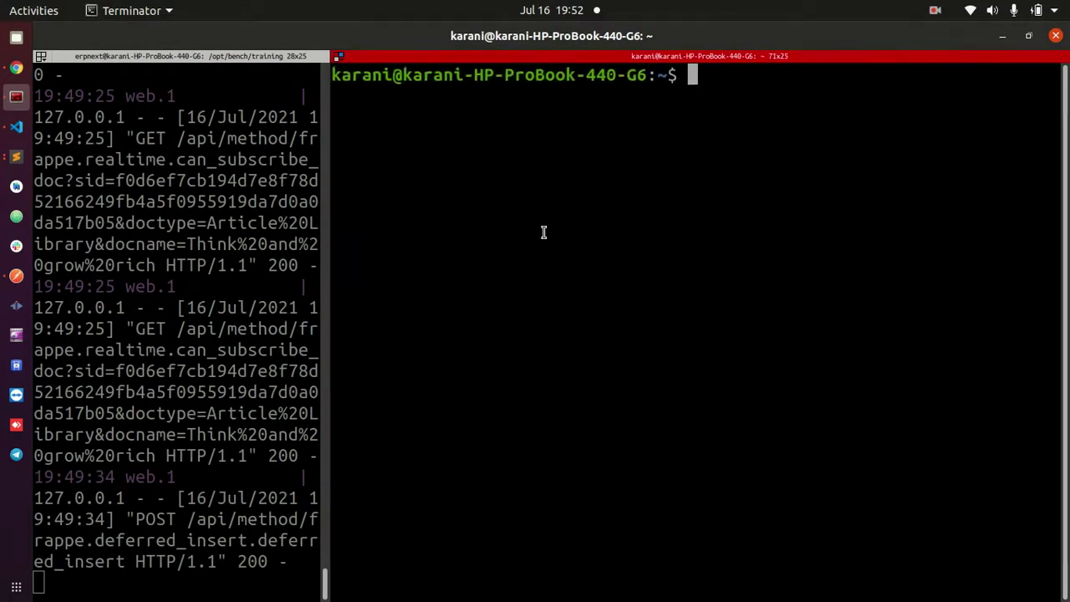
{"action": "type", "text": "cd De"}
{"action": "key", "text": "Tab"}
{"action": "type", "text": "bu"}
{"action": "key", "text": "Tab"}
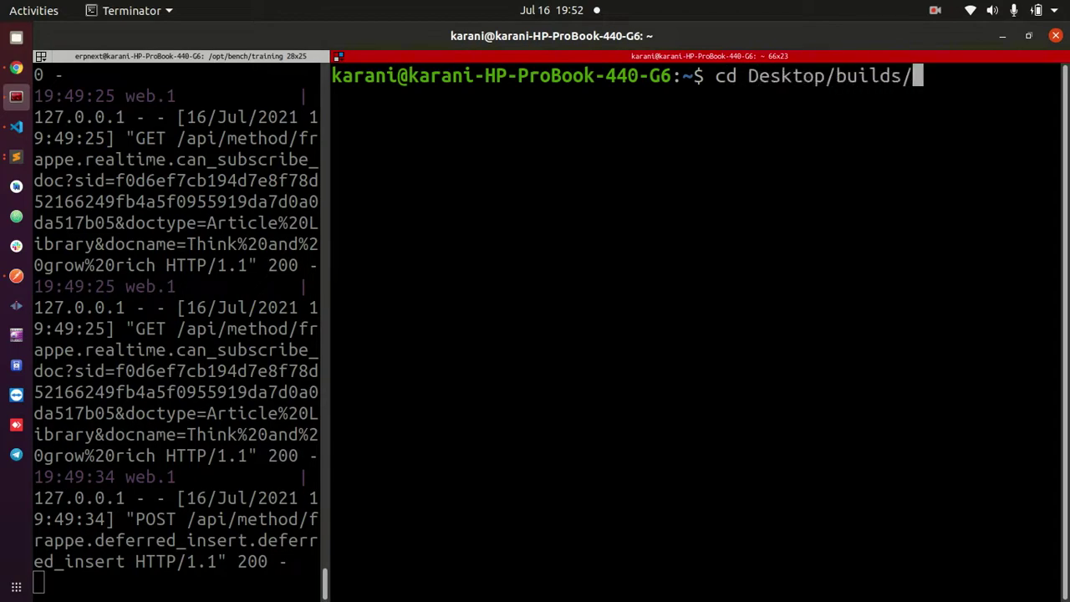
{"action": "type", "text": "G"}
{"action": "key", "text": "BackSpace"}
{"action": "type", "text": "D"}
{"action": "key", "text": "Tab"}
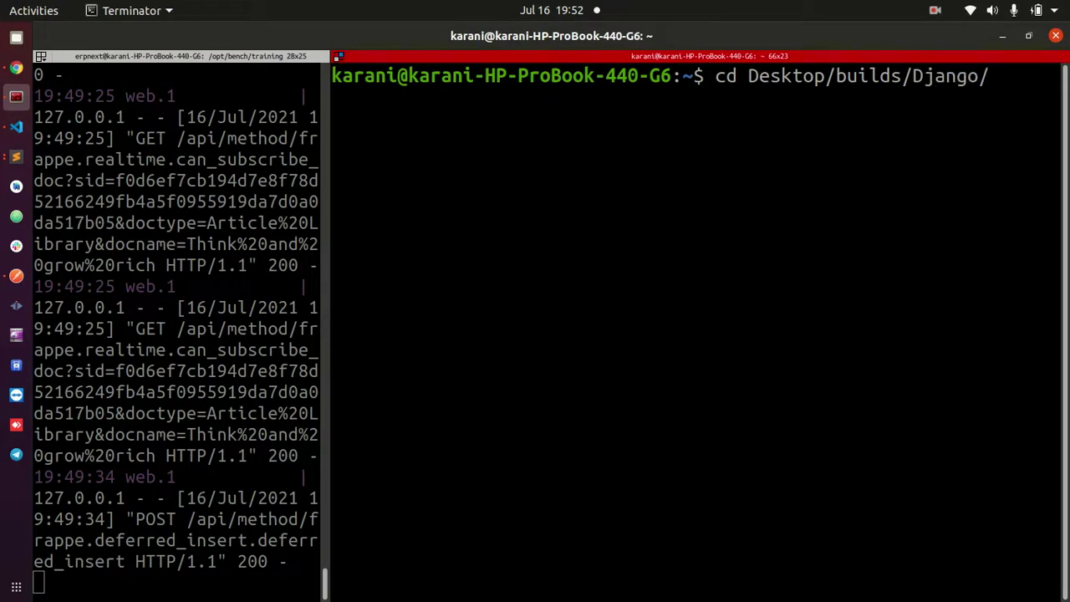
{"action": "key", "text": "Return"}
{"action": "type", "text": "la"}
{"action": "key", "text": "Return"}
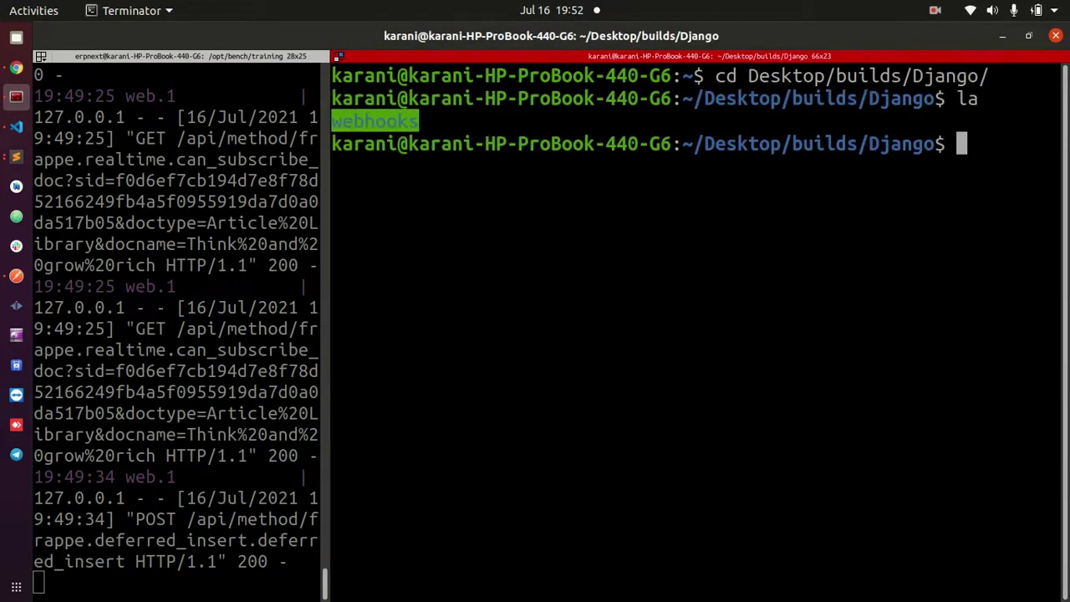
Enter the webhooks folder and run python manage.py runserver
{"action": "type", "text": "cd w"}
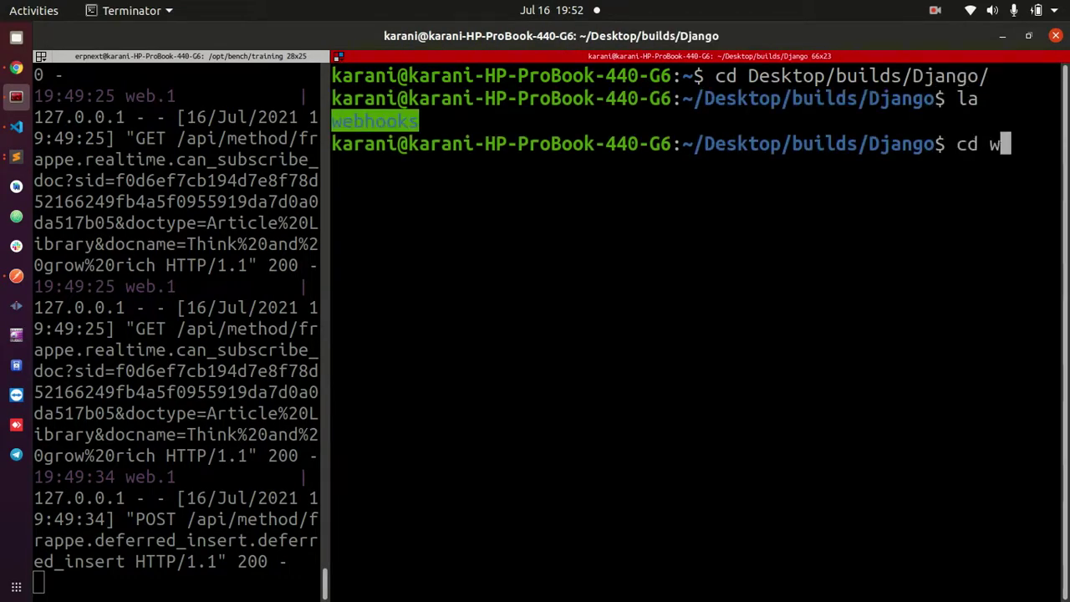
{"action": "key", "text": "Tab"}
{"action": "key", "text": "Return"}
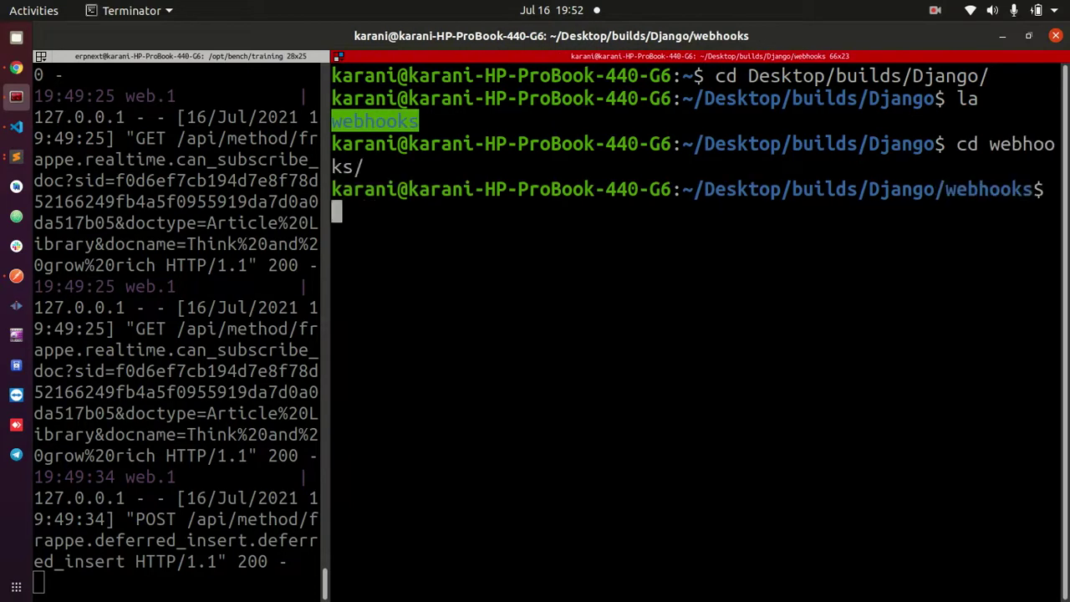
{"action": "type", "text": "python manage"}
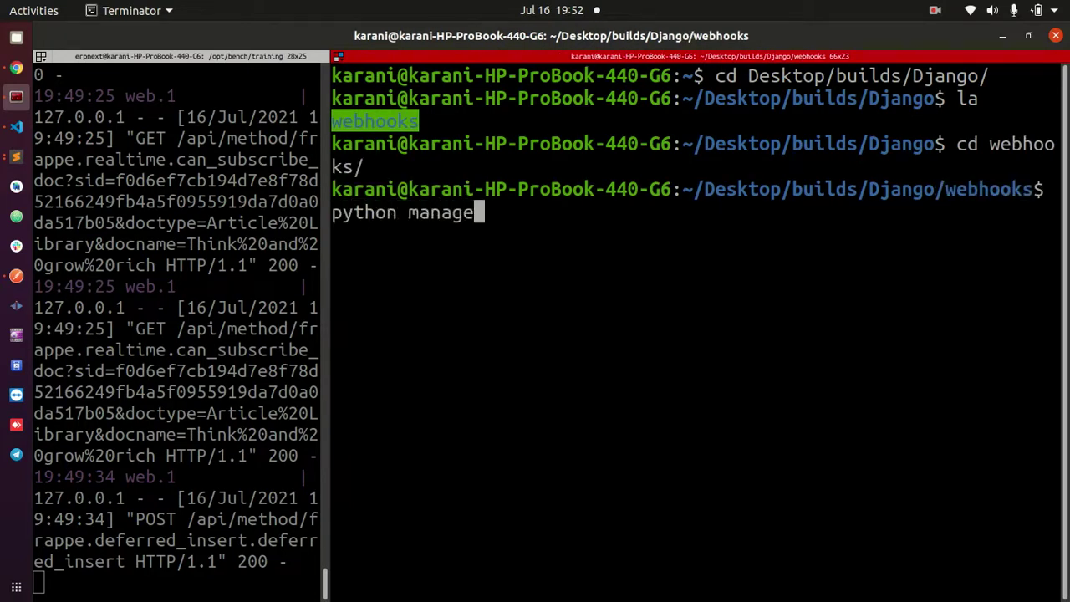
{"action": "key", "text": "Tab"}
{"action": "type", "text": "runserver"}
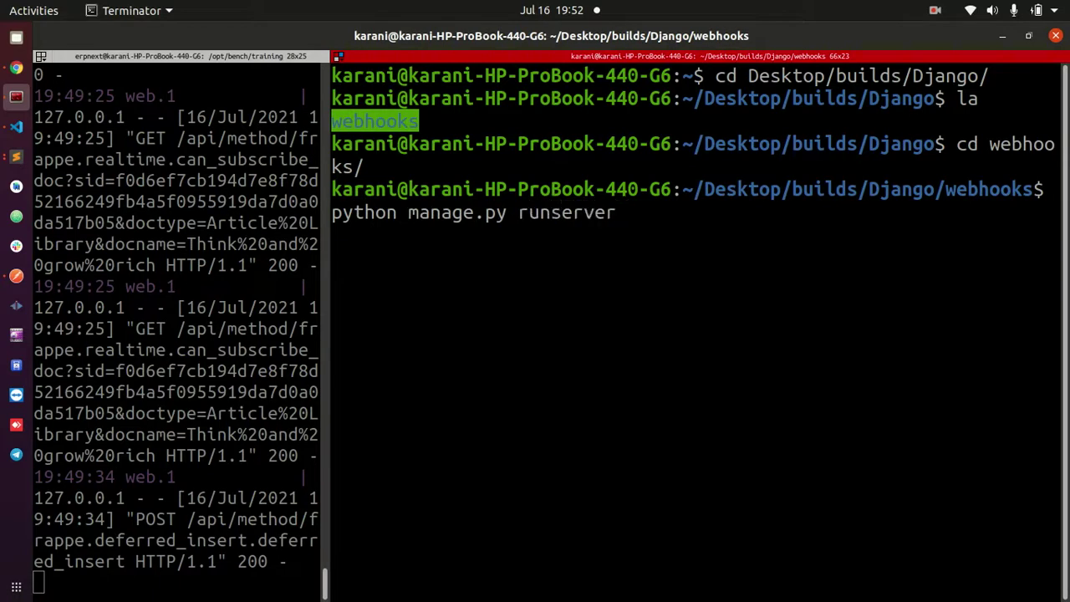
{"action": "left_click_drag", "start_coordinate": [538, 213], "coordinate": [752, 214]}
{"action": "left_click", "coordinate": [716, 246]}
{"action": "key", "text": "Return"}
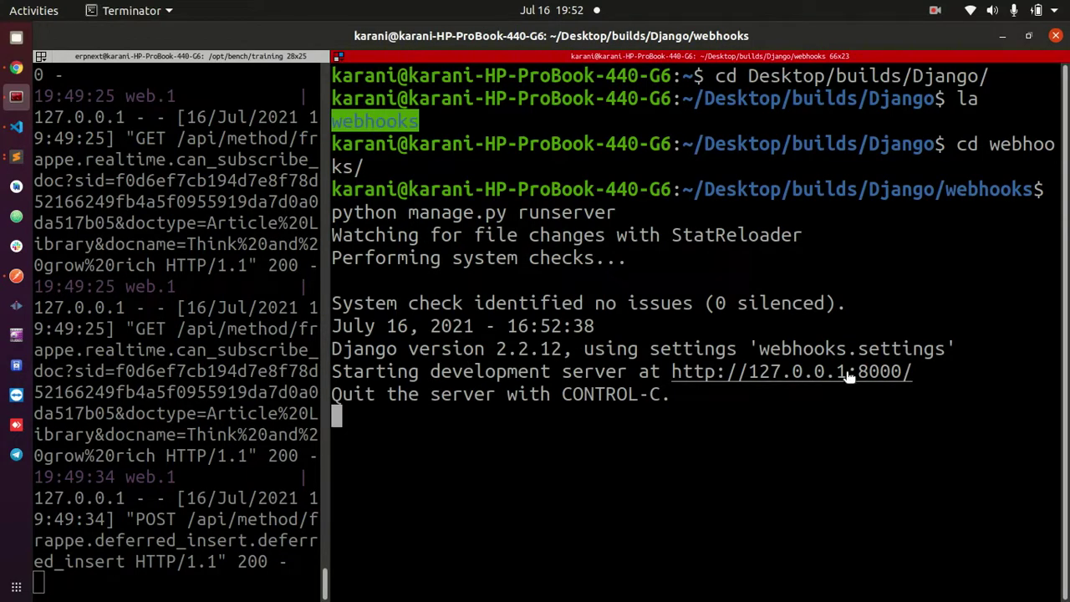
Open the server address in the browser and read the 404 page's URL patterns
{"action": "left_click", "coordinate": [848, 377], "text": "ctrl"}
{"action": "left_click_drag", "start_coordinate": [55, 118], "coordinate": [165, 275]}
{"action": "left_click", "coordinate": [133, 176]}
{"action": "left_click_drag", "start_coordinate": [81, 125], "coordinate": [167, 220]}
{"action": "left_click", "coordinate": [258, 220]}
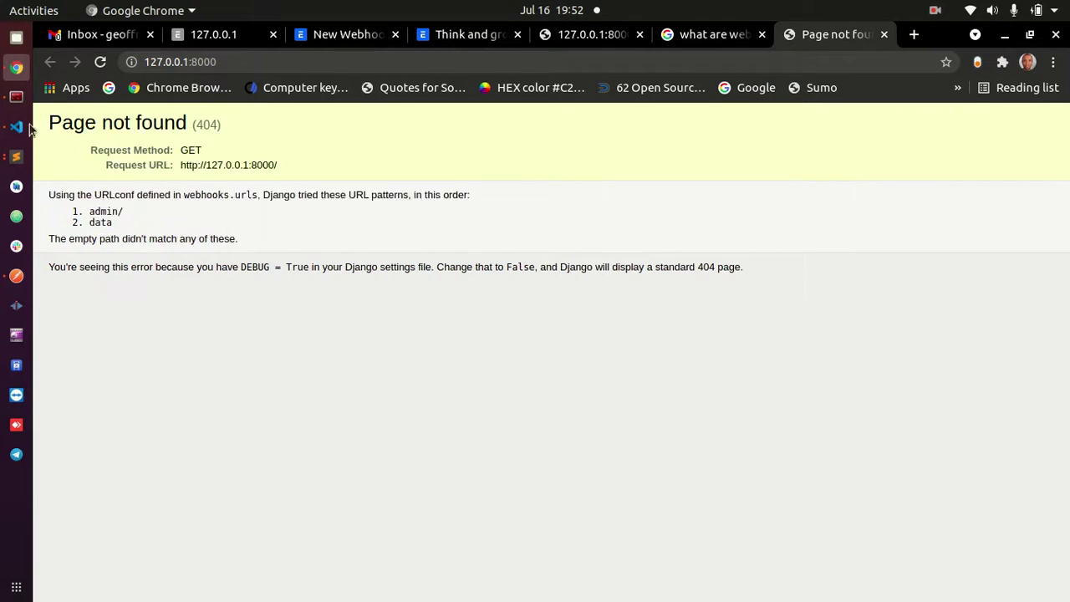
Examine the data route definition on line 7 of urls.py
{"action": "left_click", "coordinate": [16, 157]}
{"action": "left_click", "coordinate": [431, 211]}
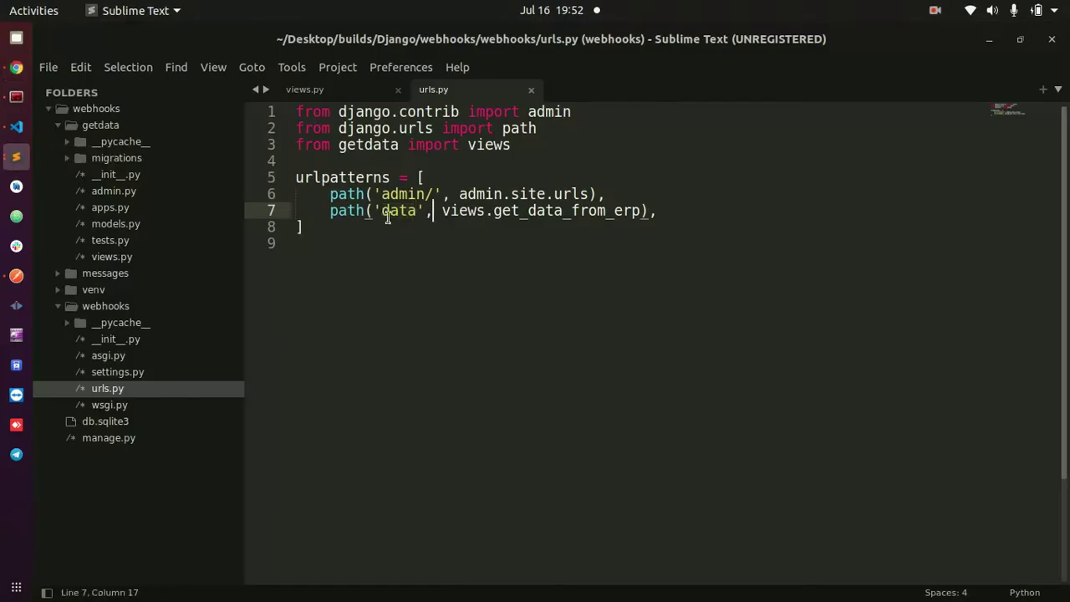
{"action": "double_click", "coordinate": [398, 211]}
{"action": "key", "text": "Right"}
{"action": "left_click_drag", "start_coordinate": [328, 210], "coordinate": [484, 210]}
{"action": "left_click", "coordinate": [545, 193]}
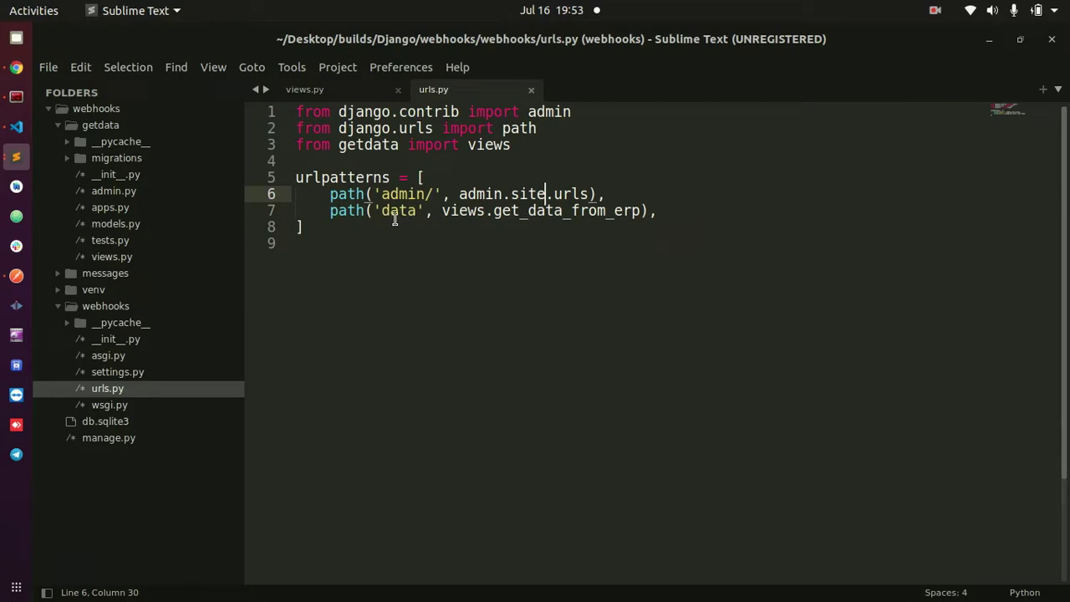
Copy 'data' from urls.py and load 127.0.0.1:8000/data in Chrome
{"action": "left_click", "coordinate": [16, 66]}
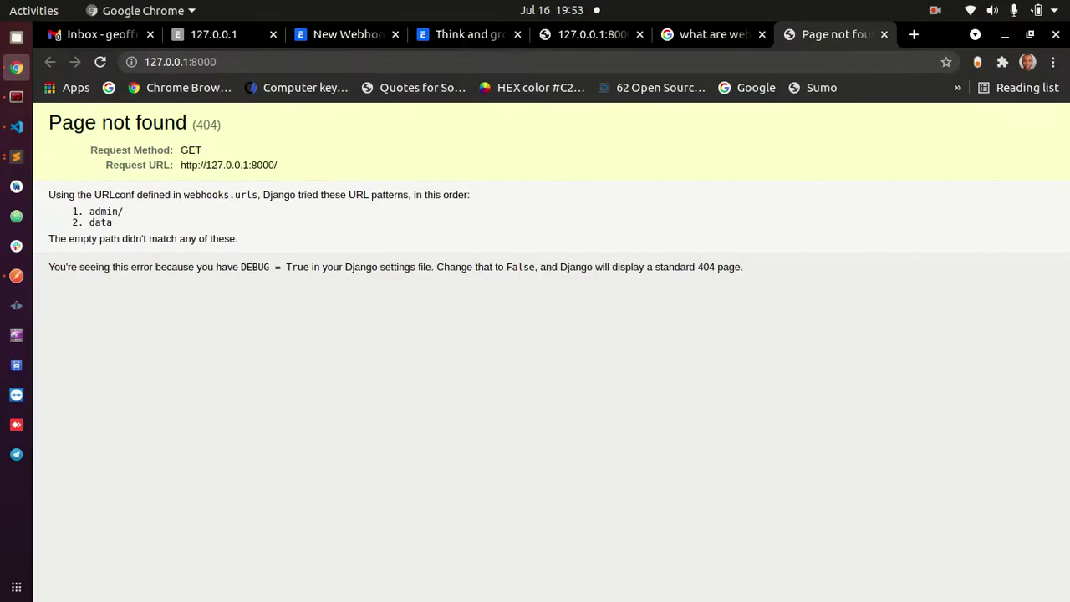
{"action": "left_click", "coordinate": [16, 156]}
{"action": "double_click", "coordinate": [400, 210]}
{"action": "key", "text": "ctrl+c"}
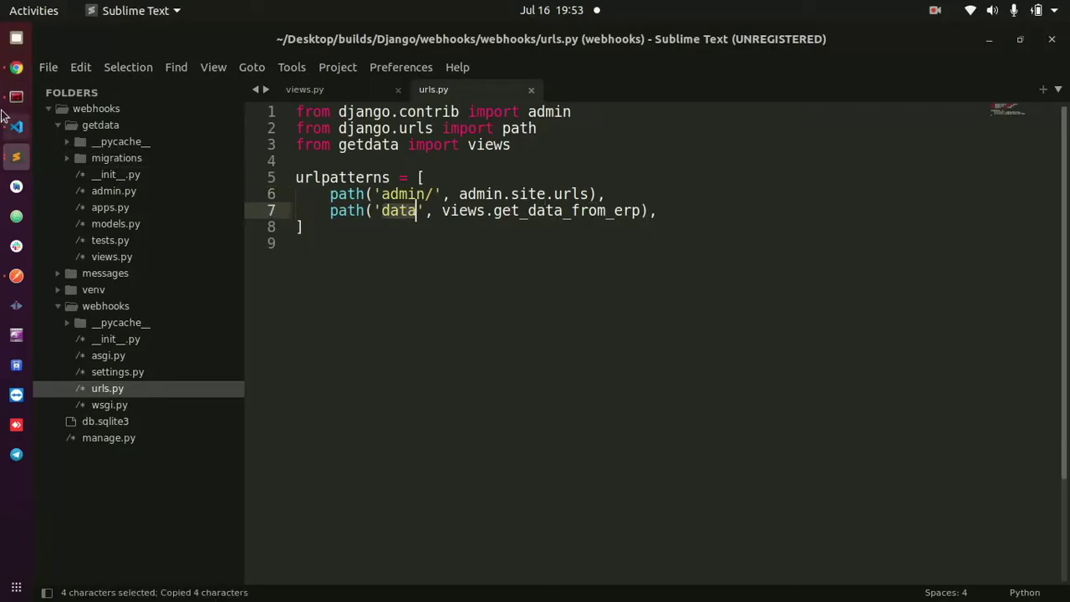
{"action": "left_click", "coordinate": [16, 67]}
{"action": "left_click", "coordinate": [301, 64]}
{"action": "type", "text": "/"}
{"action": "key", "text": "ctrl+v"}
{"action": "key", "text": "Return"}
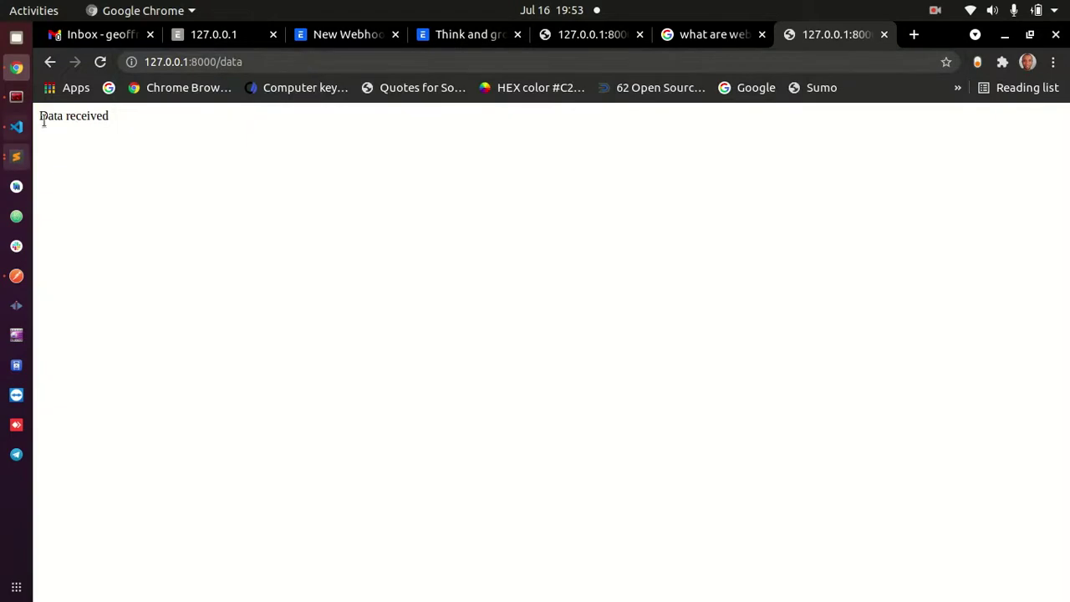
Highlight the 'Data received' response shown on the page
{"action": "left_click_drag", "start_coordinate": [47, 118], "coordinate": [132, 123]}
{"action": "left_click", "coordinate": [45, 119]}
{"action": "left_click_drag", "start_coordinate": [39, 115], "coordinate": [126, 117]}
{"action": "left_click", "coordinate": [103, 115]}
{"action": "triple_click", "coordinate": [103, 116]}
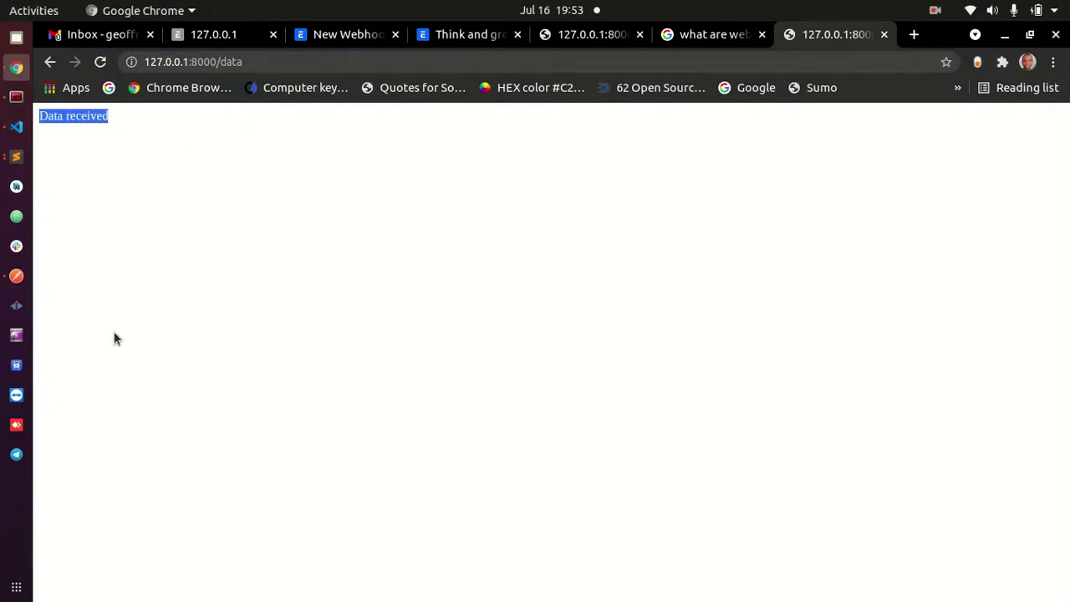
Confirm get_data_from_erp returns HttpResponse 'Data received', then select the page address in Chrome
{"action": "left_click", "coordinate": [16, 156]}
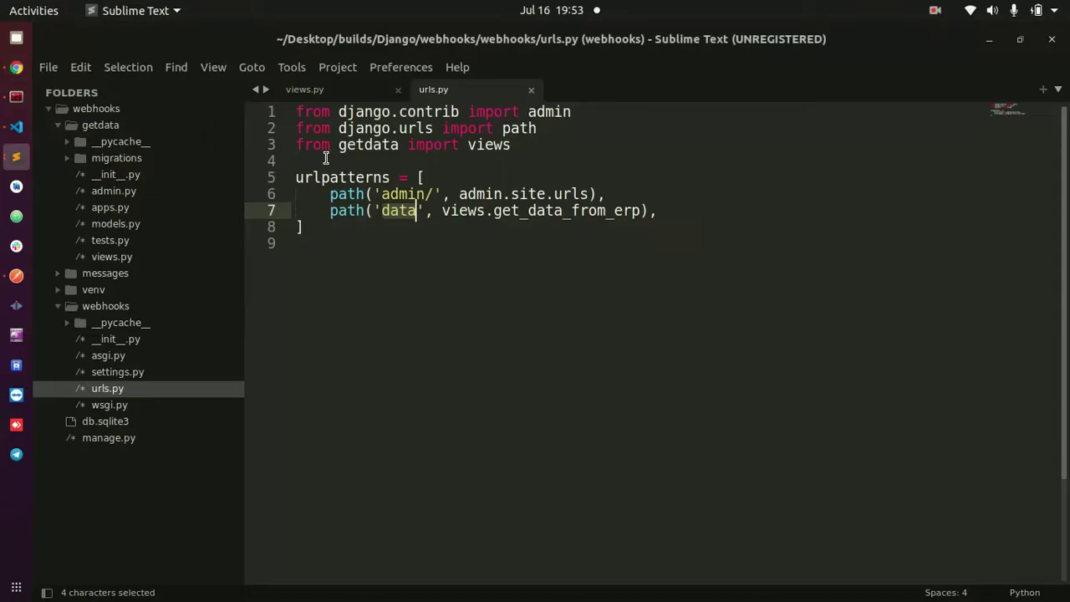
{"action": "left_click", "coordinate": [384, 91]}
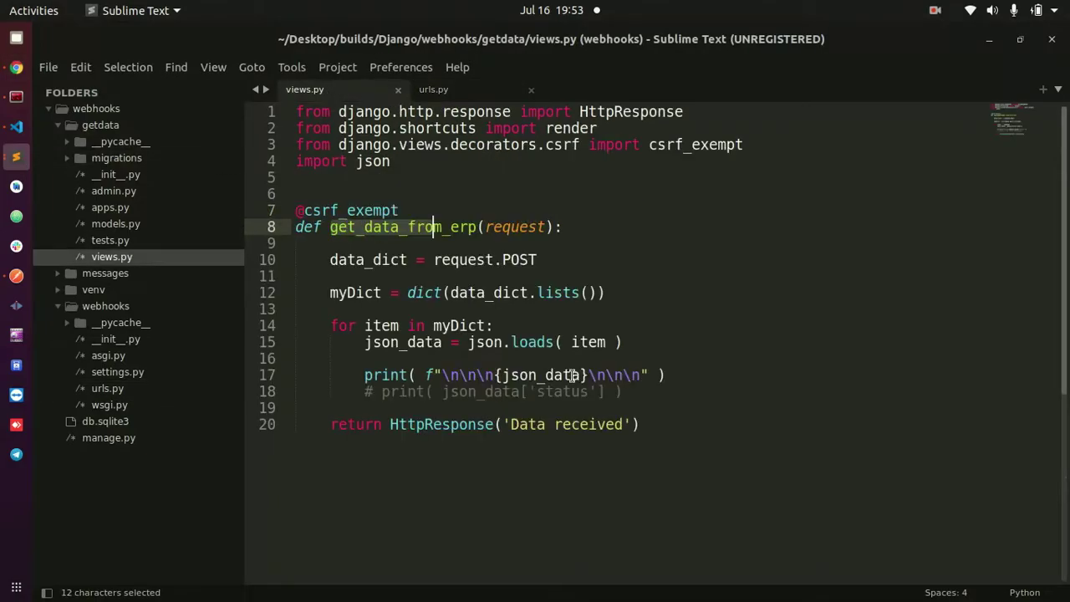
{"action": "double_click", "coordinate": [433, 425]}
{"action": "left_click", "coordinate": [552, 424]}
{"action": "double_click", "coordinate": [585, 424]}
{"action": "left_click", "coordinate": [510, 424]}
{"action": "left_click_drag", "start_coordinate": [510, 424], "coordinate": [623, 424]}
{"action": "left_click", "coordinate": [510, 424]}
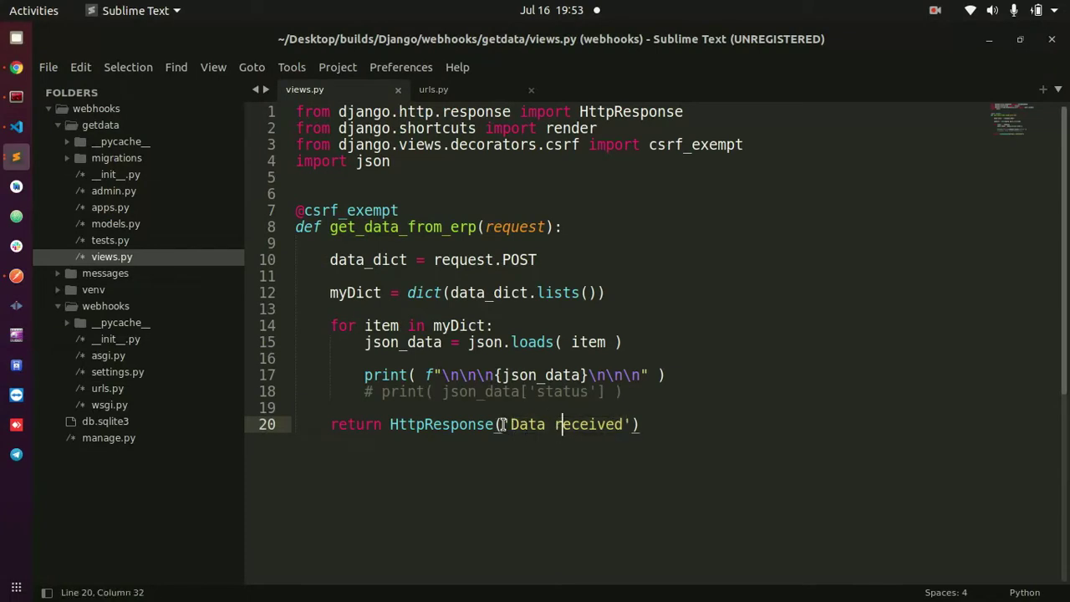
{"action": "left_click_drag", "start_coordinate": [510, 424], "coordinate": [627, 424]}
{"action": "left_click", "coordinate": [580, 423]}
{"action": "left_click_drag", "start_coordinate": [510, 424], "coordinate": [619, 424]}
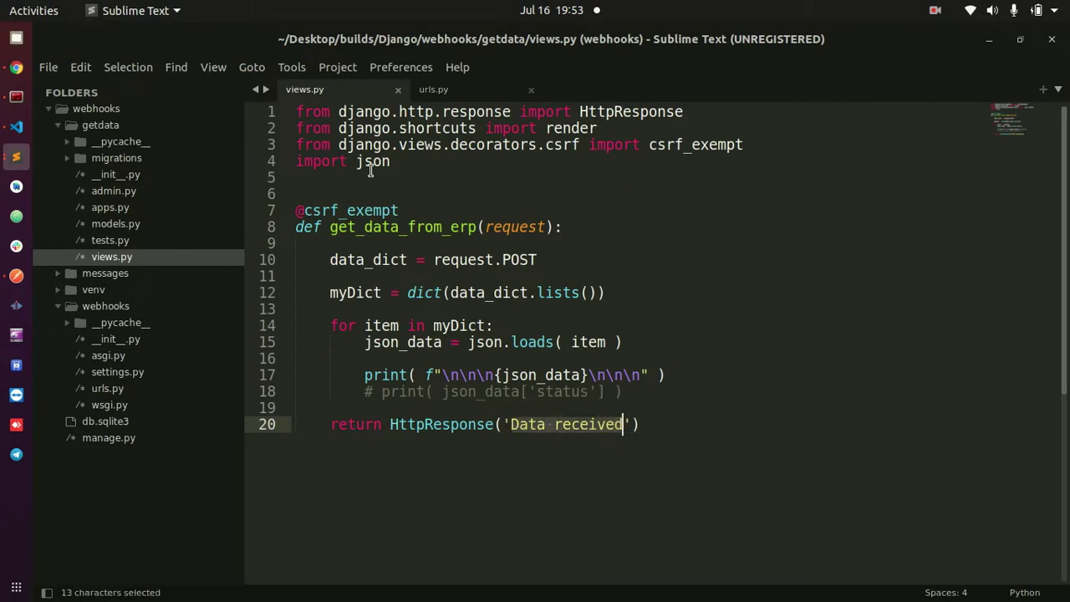
{"action": "double_click", "coordinate": [379, 227]}
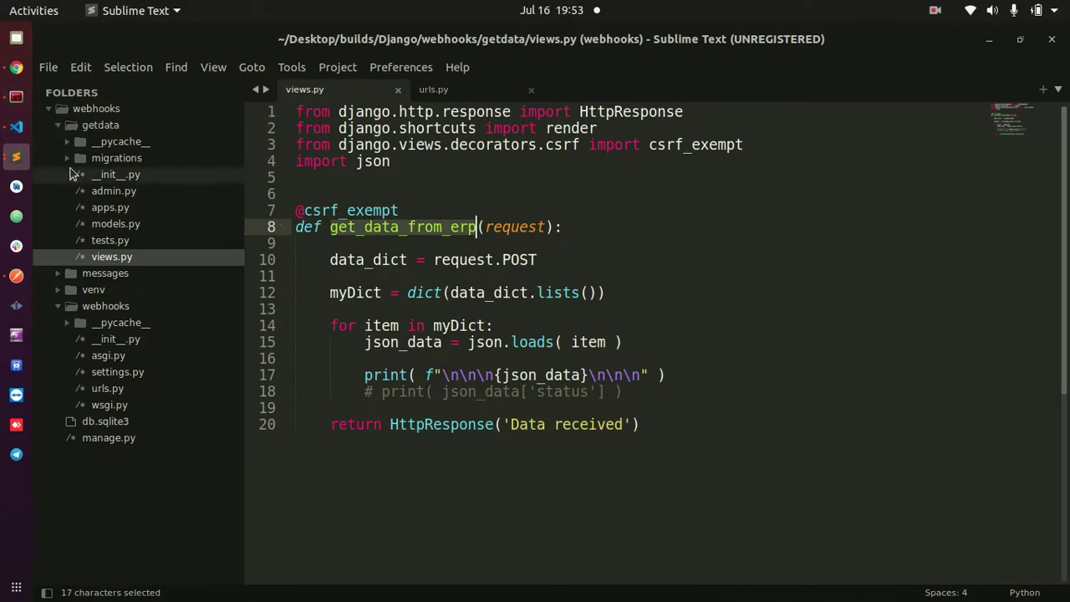
{"action": "left_click", "coordinate": [16, 67]}
{"action": "left_click", "coordinate": [272, 67]}
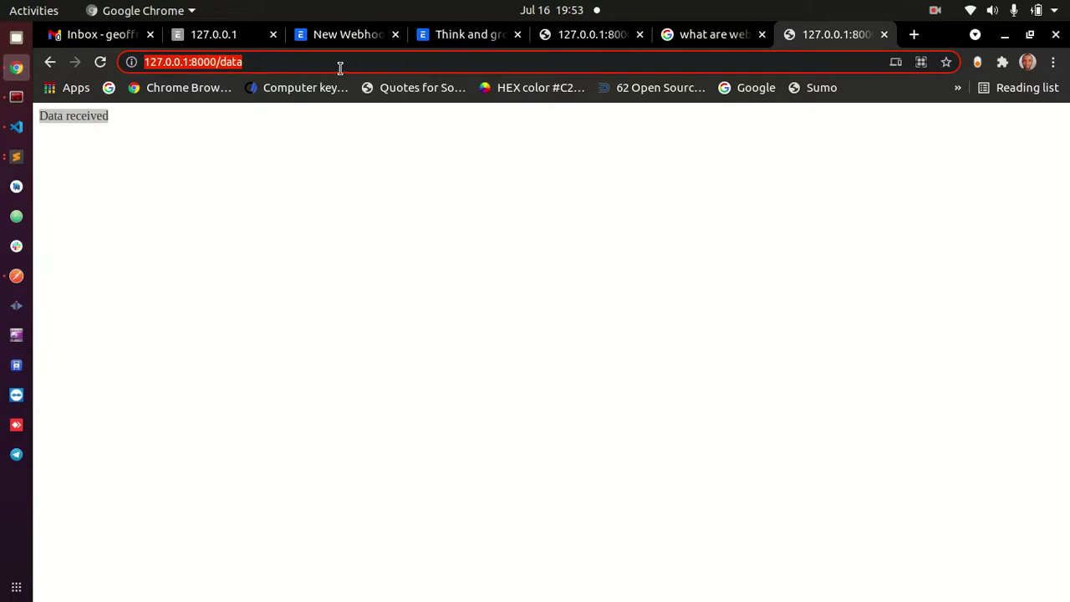
{"action": "left_click", "coordinate": [475, 40]}
{"action": "left_click", "coordinate": [351, 43]}
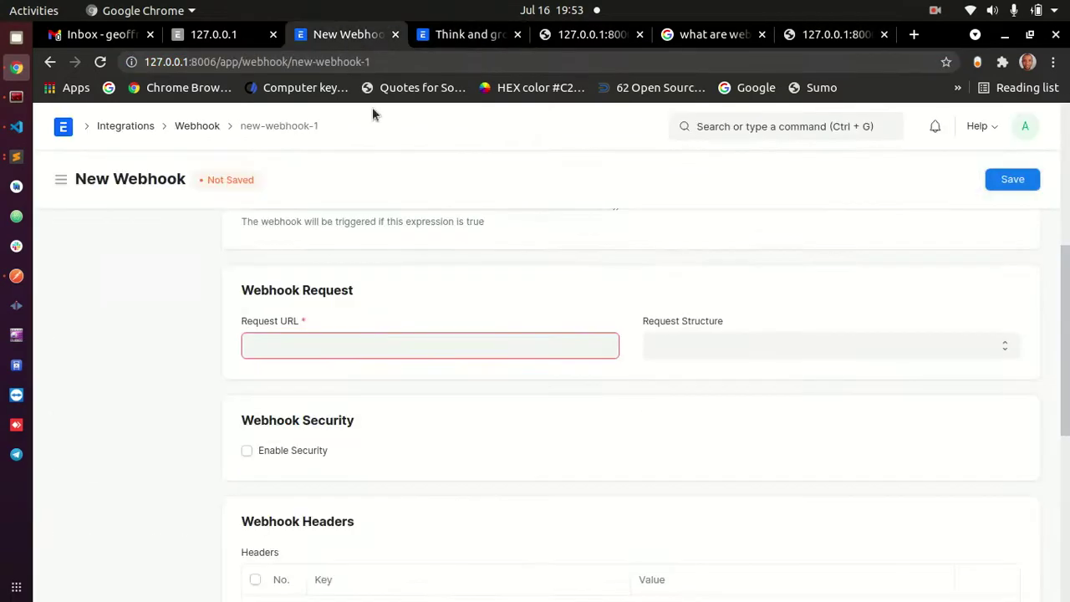
{"action": "key", "text": "ctrl+v"}
{"action": "left_click", "coordinate": [301, 381]}
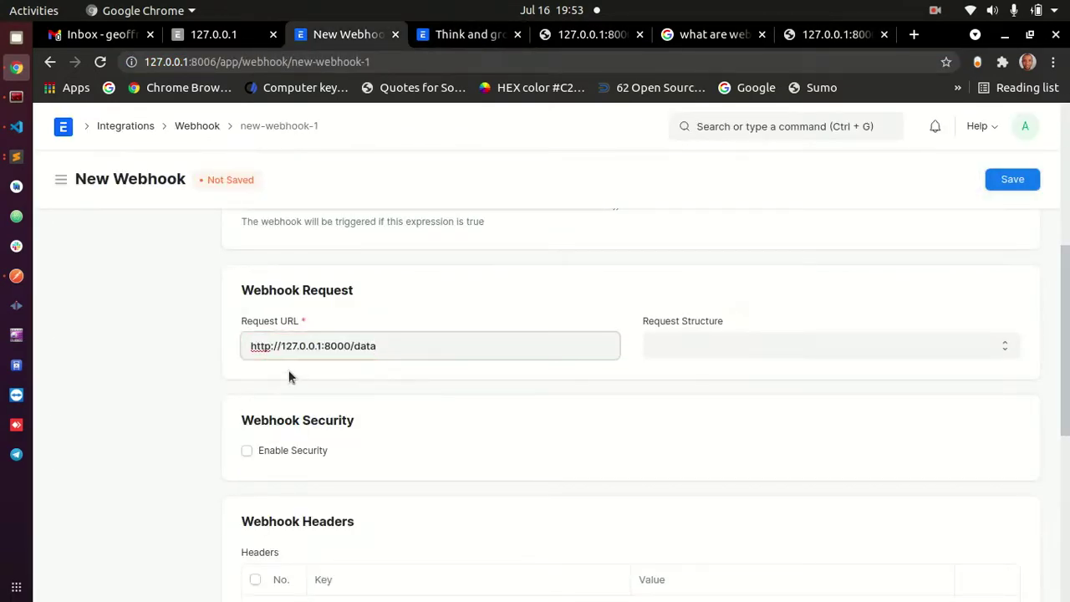
{"action": "left_click_drag", "start_coordinate": [246, 321], "coordinate": [322, 315]}
{"action": "left_click", "coordinate": [347, 308]}
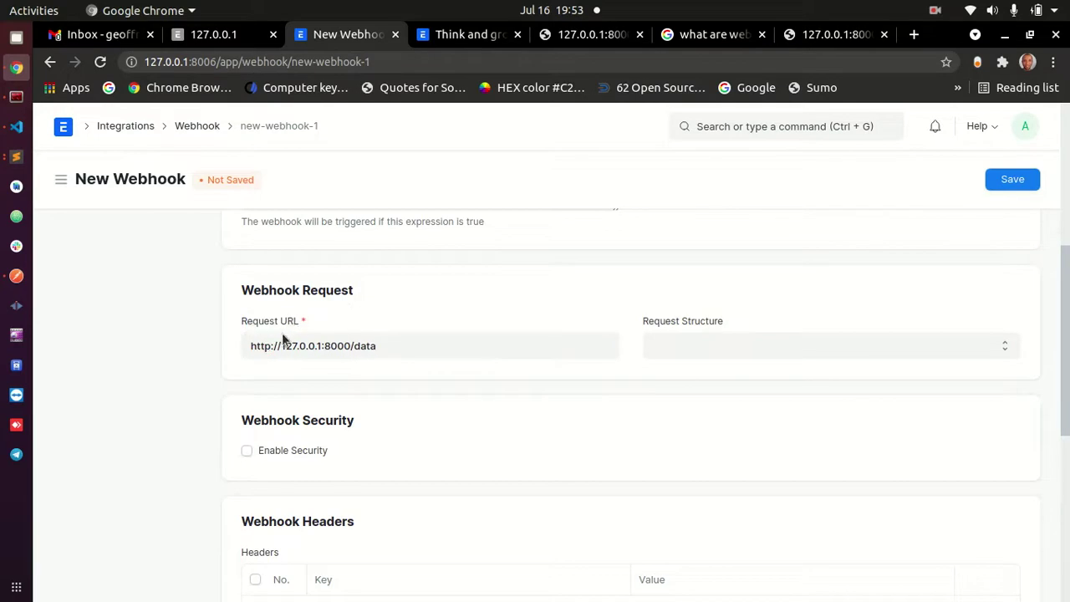
{"action": "scroll", "coordinate": [309, 326], "scroll_direction": "up", "scroll_amount": 3}
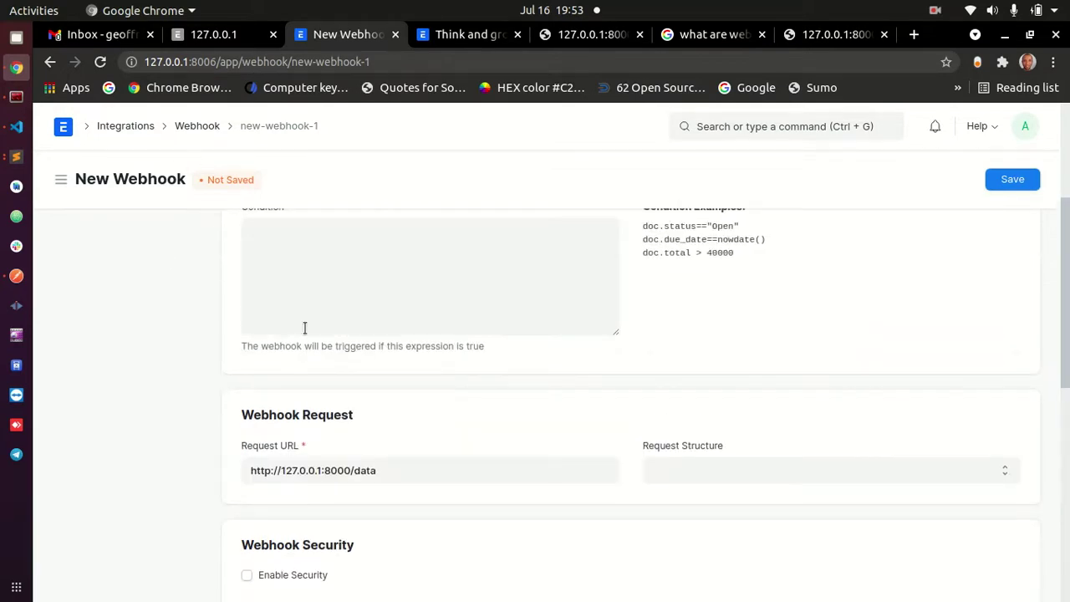
{"action": "scroll", "coordinate": [347, 301], "scroll_direction": "down", "scroll_amount": 3}
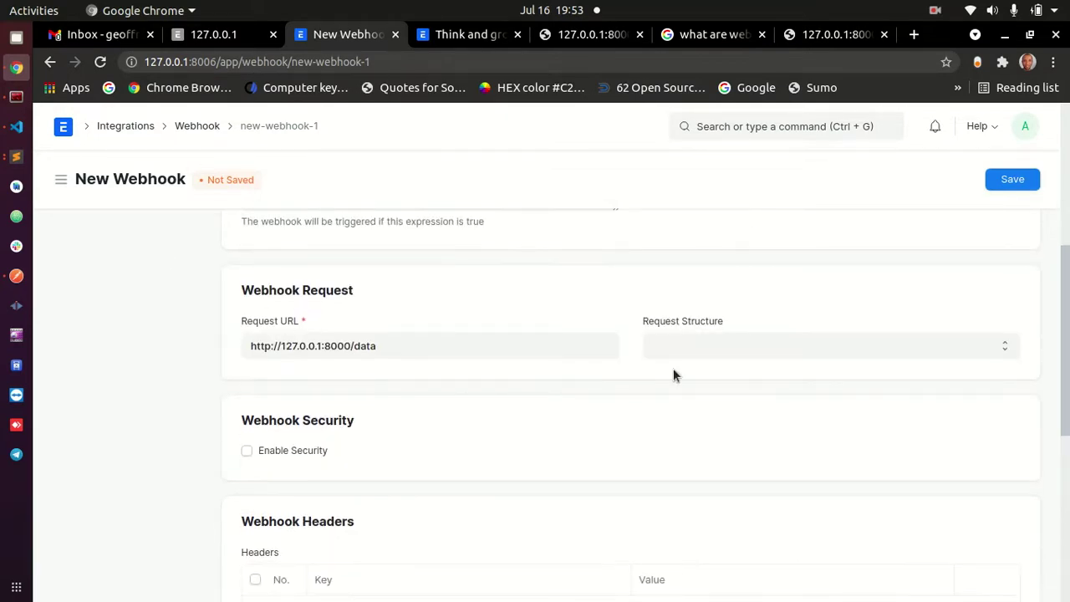
Set Request Structure to Form URL-Encoded
{"action": "left_click", "coordinate": [702, 351]}
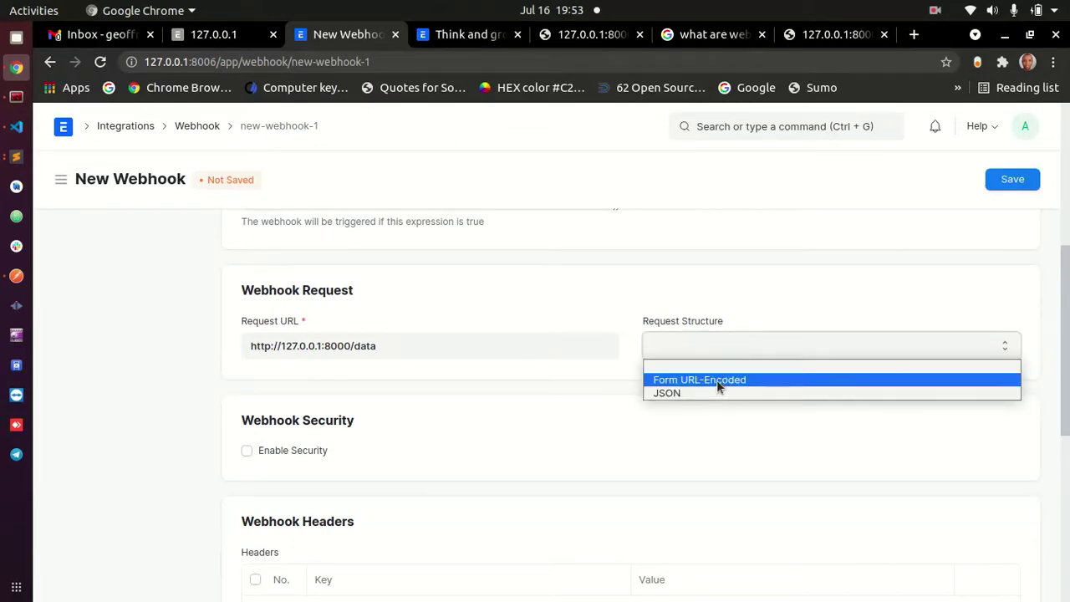
{"action": "left_click", "coordinate": [676, 380]}
{"action": "scroll", "coordinate": [464, 378], "scroll_direction": "down", "scroll_amount": 2}
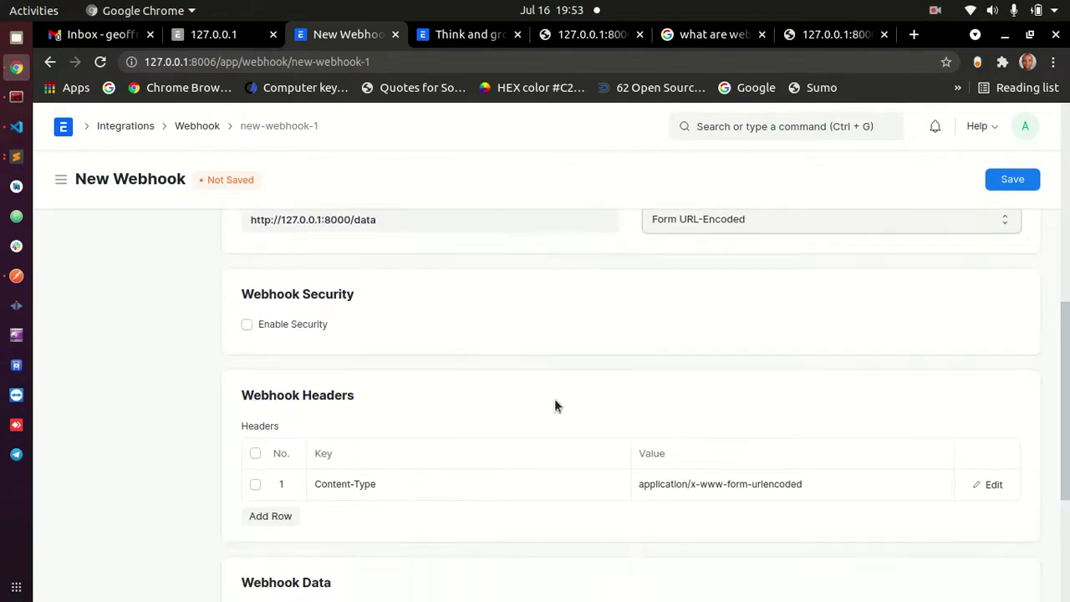
{"action": "scroll", "coordinate": [543, 392], "scroll_direction": "down", "scroll_amount": 4}
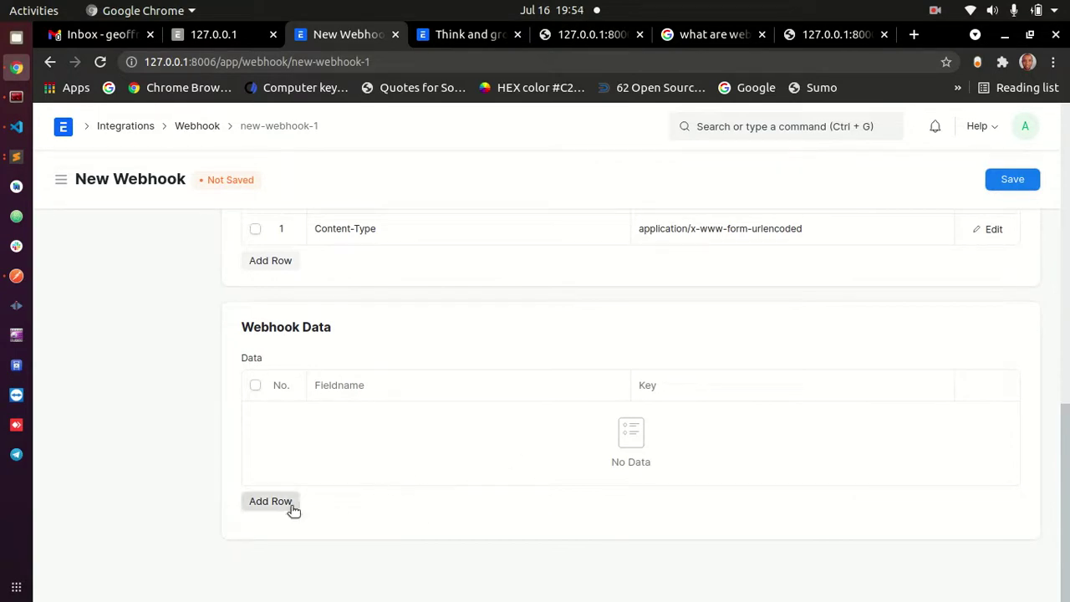
Add and then delete an empty Webhook Data row
{"action": "left_click", "coordinate": [276, 501]}
{"action": "left_click", "coordinate": [255, 469]}
{"action": "left_click", "coordinate": [267, 501]}
{"action": "scroll", "coordinate": [640, 393], "scroll_direction": "up", "scroll_amount": 6}
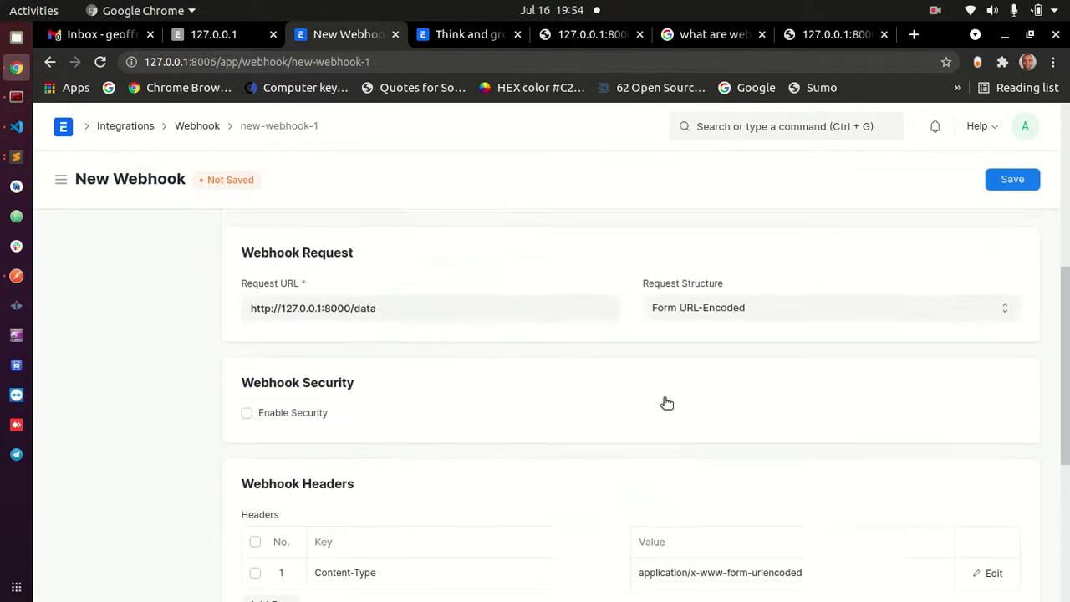
Try JSON as the request structure, then revert it to Form URL-Encoded
{"action": "left_click", "coordinate": [731, 483]}
{"action": "left_click", "coordinate": [685, 520]}
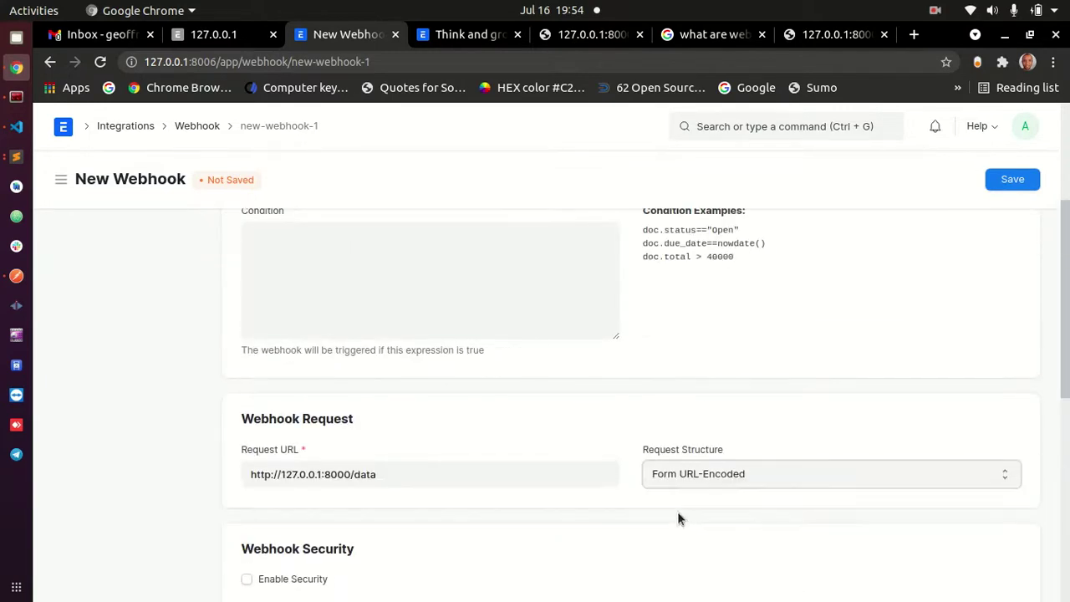
{"action": "scroll", "coordinate": [547, 500], "scroll_direction": "down", "scroll_amount": 5}
{"action": "scroll", "coordinate": [549, 501], "scroll_direction": "down", "scroll_amount": 3}
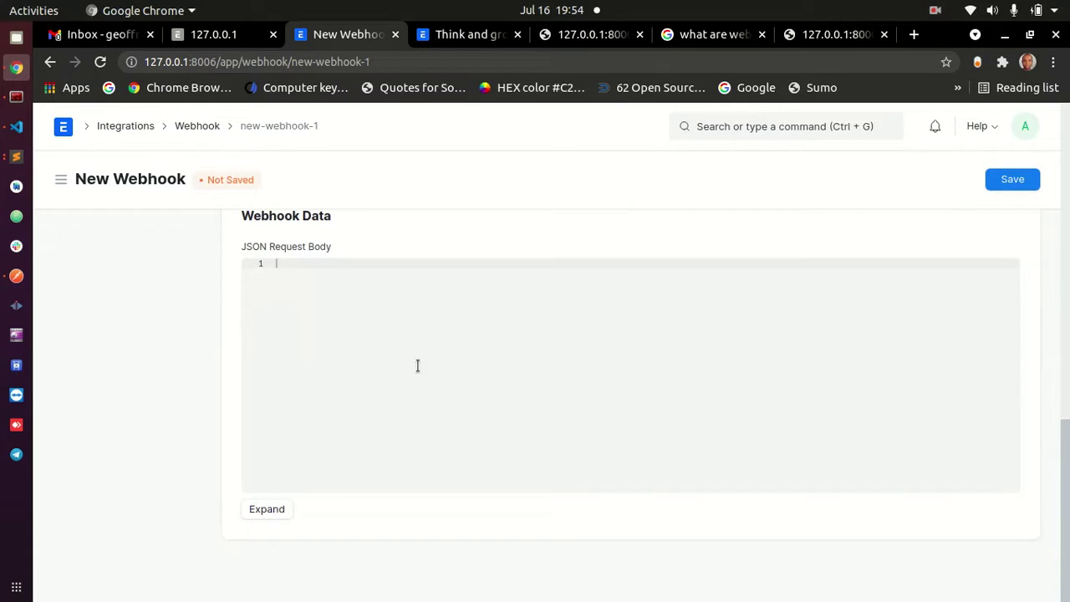
{"action": "left_click", "coordinate": [284, 265]}
{"action": "scroll", "coordinate": [478, 297], "scroll_direction": "up", "scroll_amount": 6}
{"action": "left_click", "coordinate": [705, 360]}
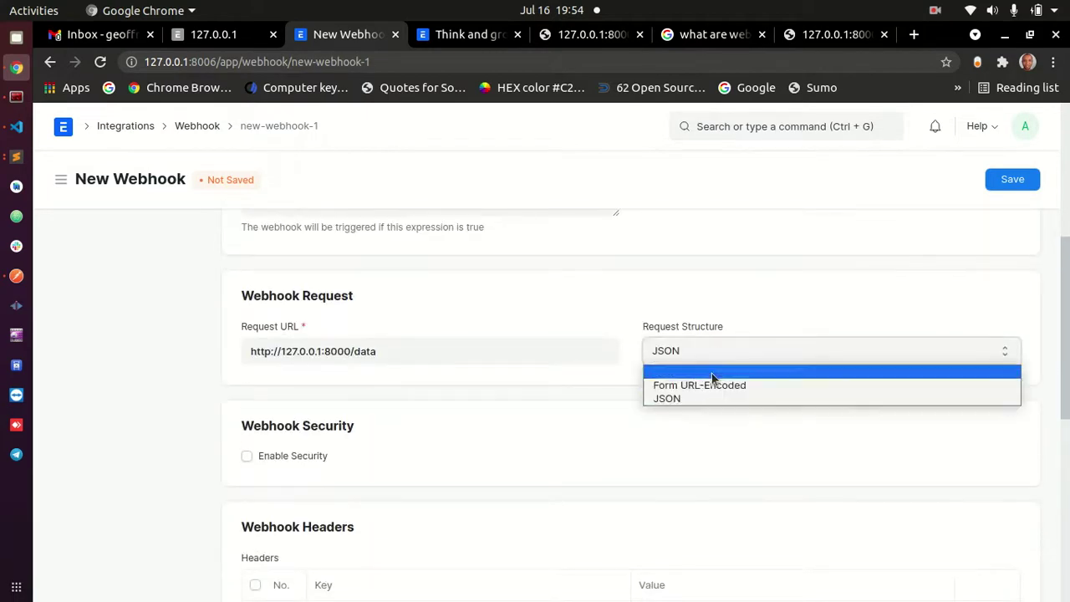
{"action": "left_click", "coordinate": [715, 385]}
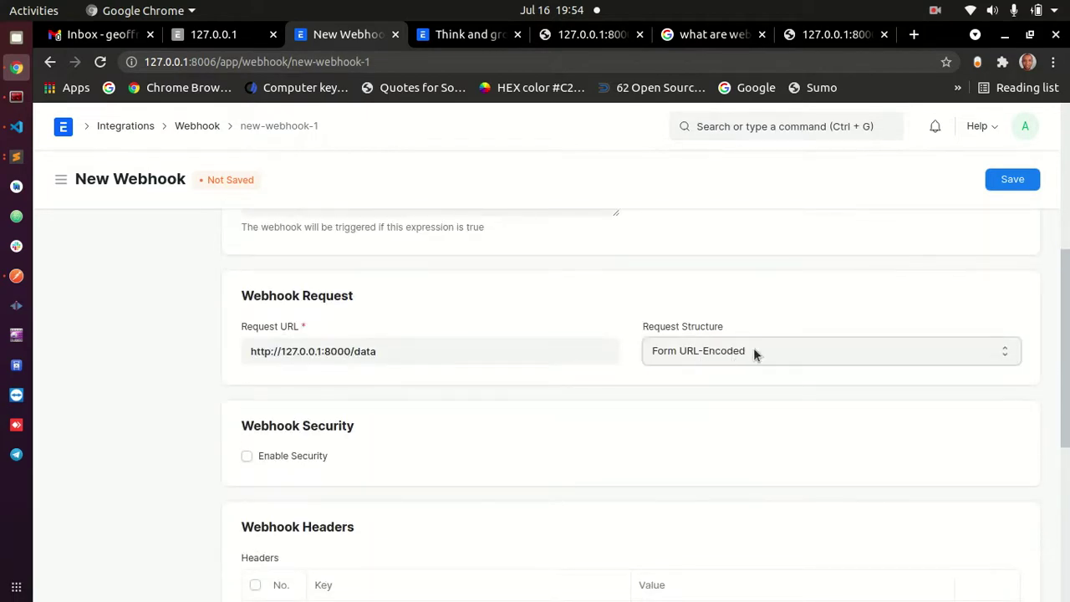
{"action": "scroll", "coordinate": [802, 357], "scroll_direction": "down", "scroll_amount": 5}
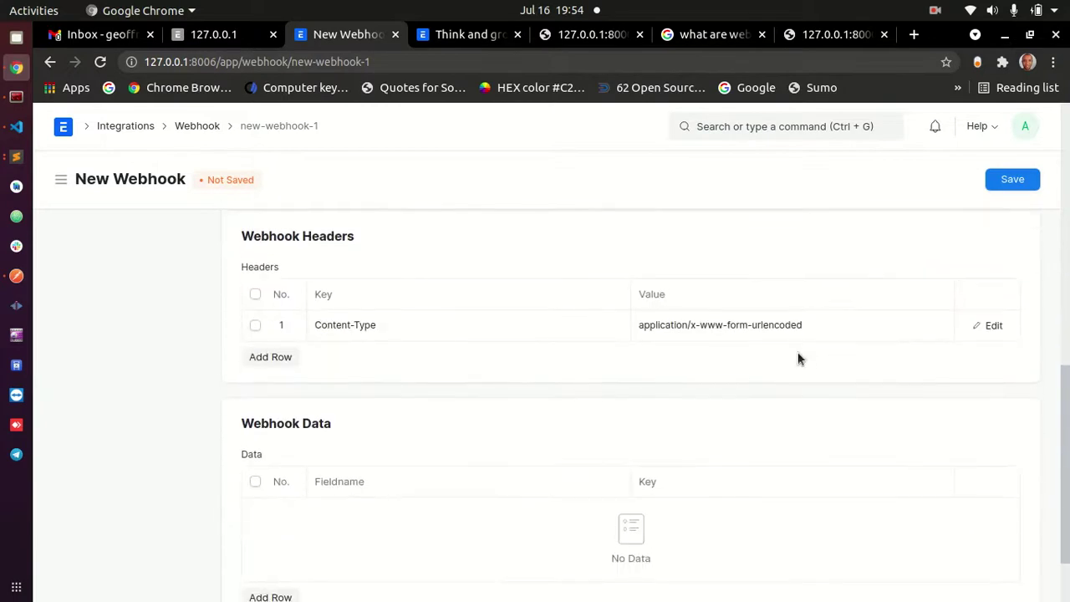
{"action": "scroll", "coordinate": [724, 329], "scroll_direction": "down", "scroll_amount": 2}
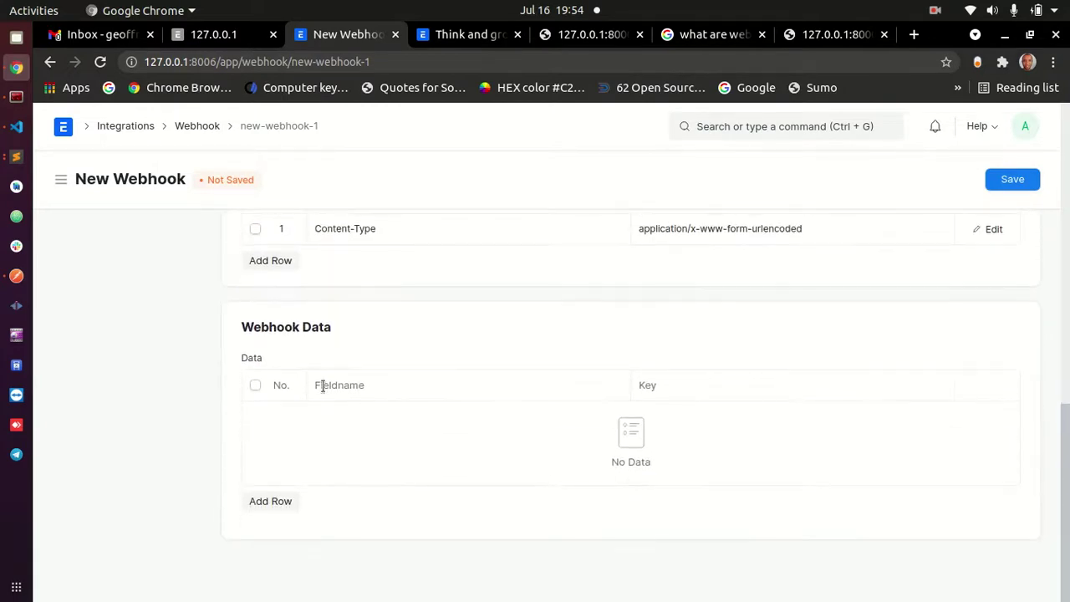
Add the first Webhook Data row and browse its field list without choosing
{"action": "left_click", "coordinate": [278, 500]}
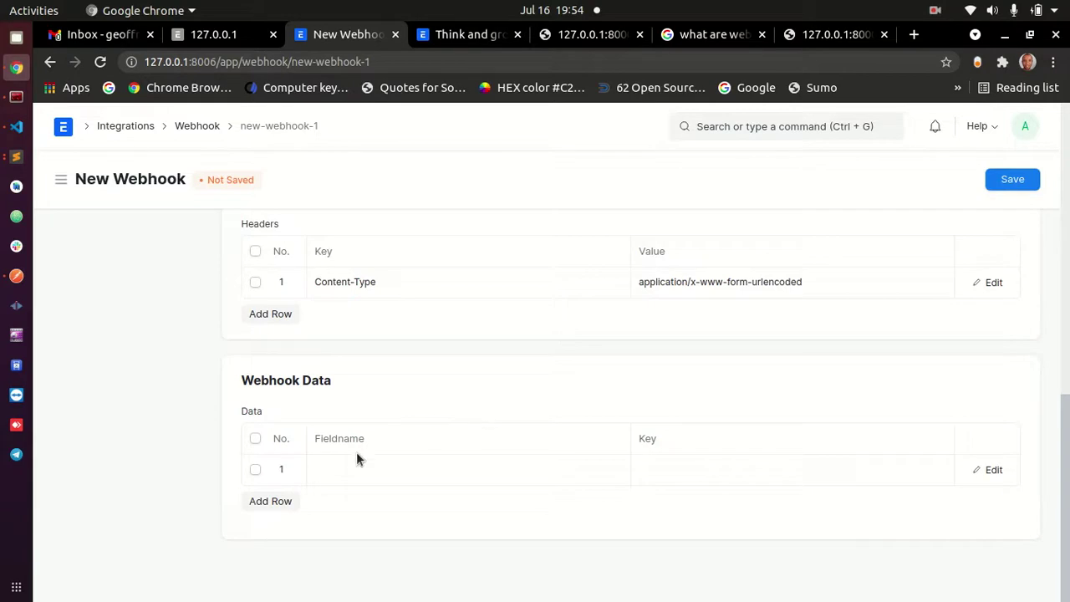
{"action": "left_click", "coordinate": [339, 476]}
{"action": "left_click", "coordinate": [339, 476]}
{"action": "scroll", "coordinate": [360, 351], "scroll_direction": "down", "scroll_amount": 1}
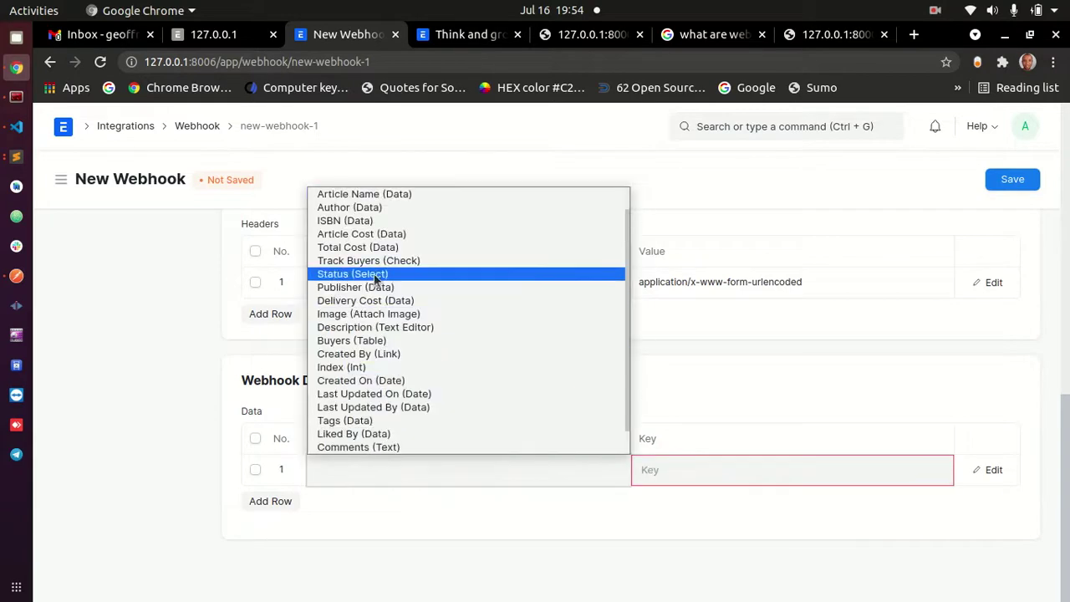
{"action": "scroll", "coordinate": [374, 261], "scroll_direction": "up", "scroll_amount": 1}
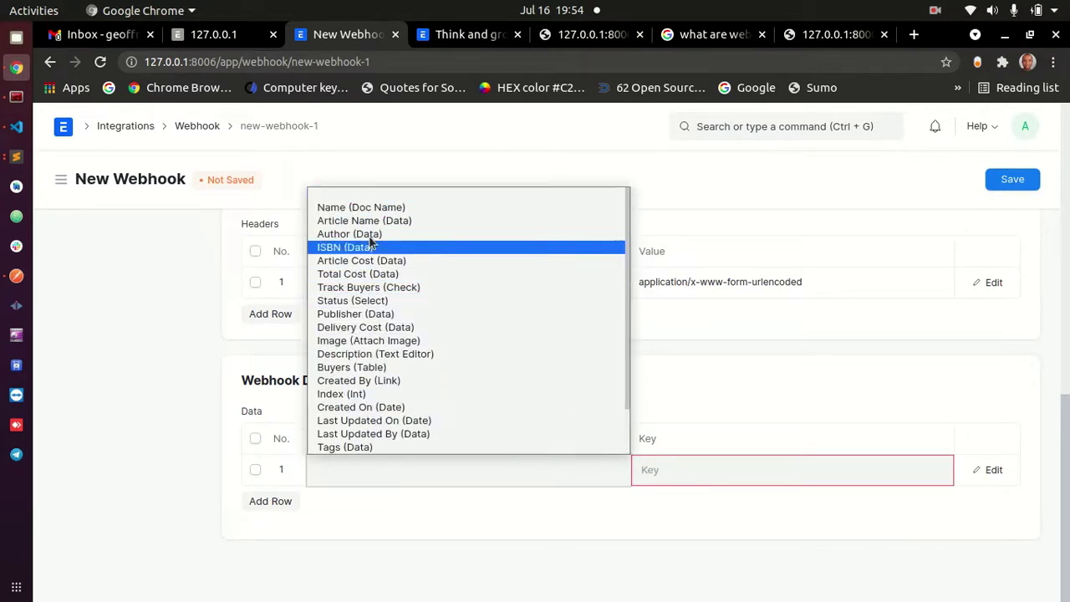
{"action": "left_click", "coordinate": [144, 362]}
{"action": "scroll", "coordinate": [401, 387], "scroll_direction": "up", "scroll_amount": 3}
{"action": "scroll", "coordinate": [401, 387], "scroll_direction": "up", "scroll_amount": 8}
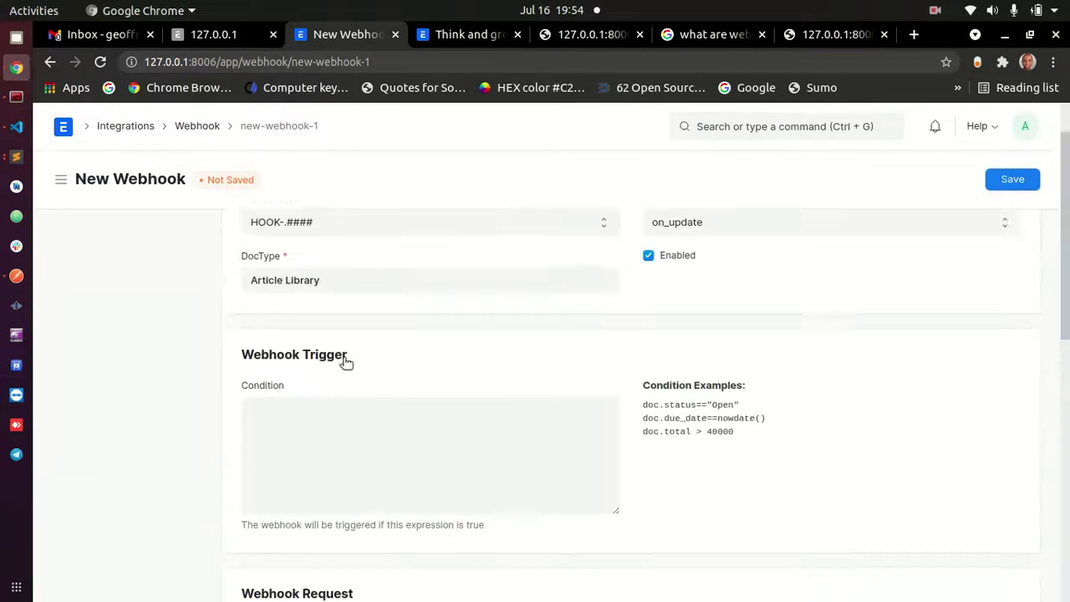
{"action": "left_click_drag", "start_coordinate": [253, 352], "coordinate": [337, 351]}
{"action": "left_click", "coordinate": [169, 375]}
{"action": "scroll", "coordinate": [458, 353], "scroll_direction": "down", "scroll_amount": 8}
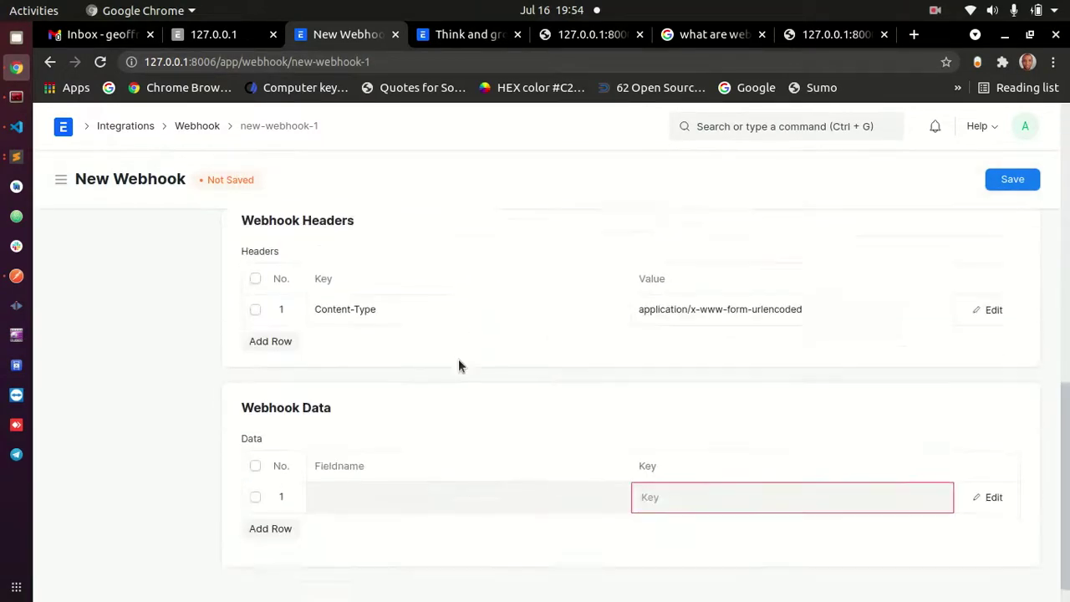
{"action": "scroll", "coordinate": [458, 365], "scroll_direction": "down", "scroll_amount": 2}
Set the first data row's Fieldname to name
{"action": "left_click", "coordinate": [381, 472]}
{"action": "left_click", "coordinate": [381, 472]}
{"action": "scroll", "coordinate": [376, 393], "scroll_direction": "down", "scroll_amount": 1}
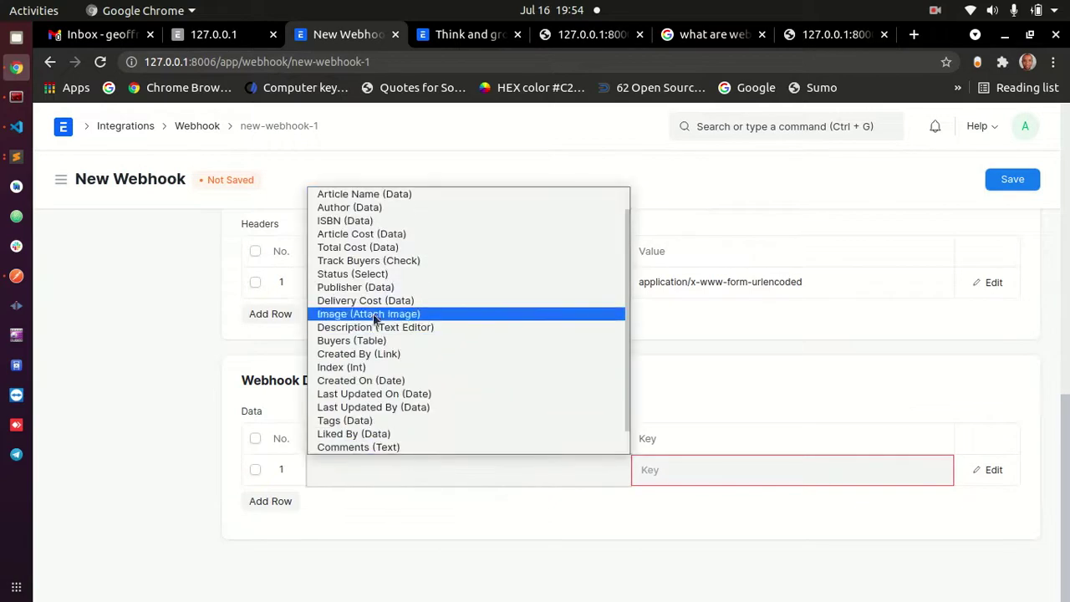
{"action": "scroll", "coordinate": [388, 364], "scroll_direction": "up", "scroll_amount": 1}
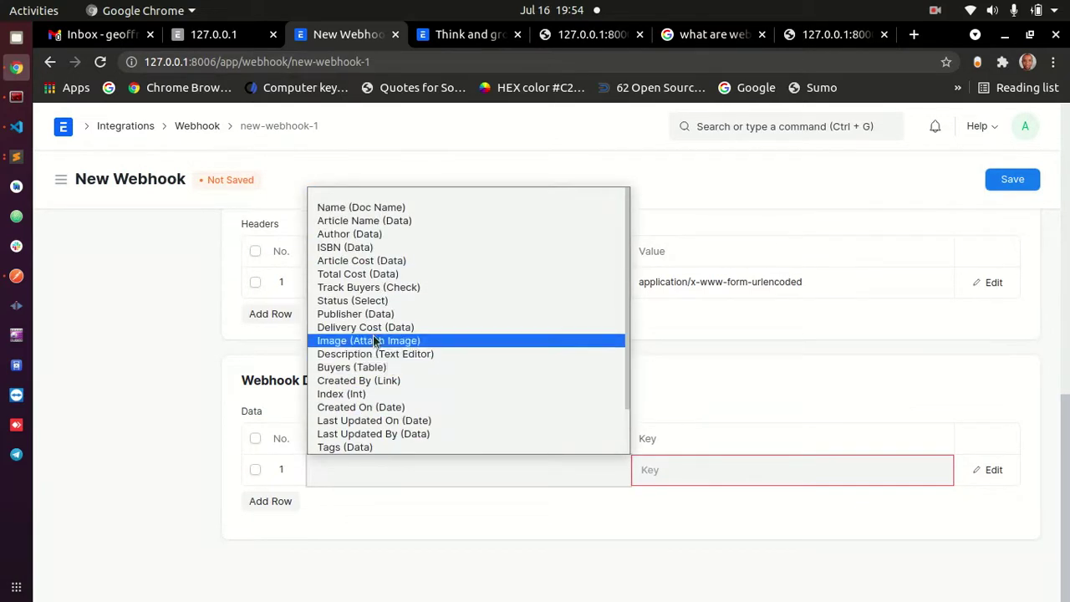
{"action": "left_click", "coordinate": [366, 208]}
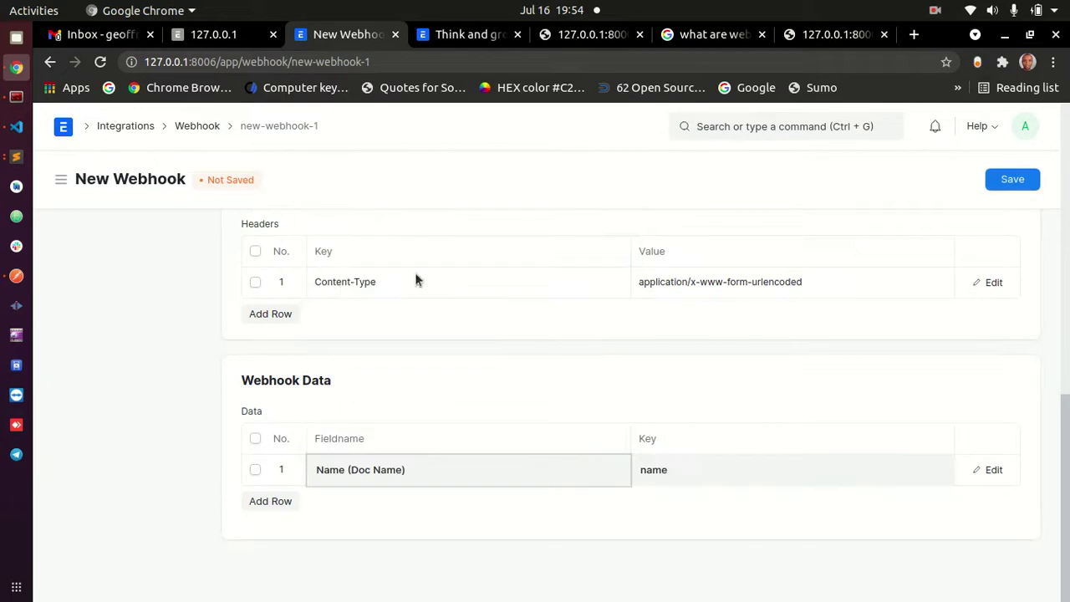
Add data rows for Article Name and Author
{"action": "left_click", "coordinate": [287, 501]}
{"action": "left_click", "coordinate": [373, 501]}
{"action": "left_click", "coordinate": [373, 501]}
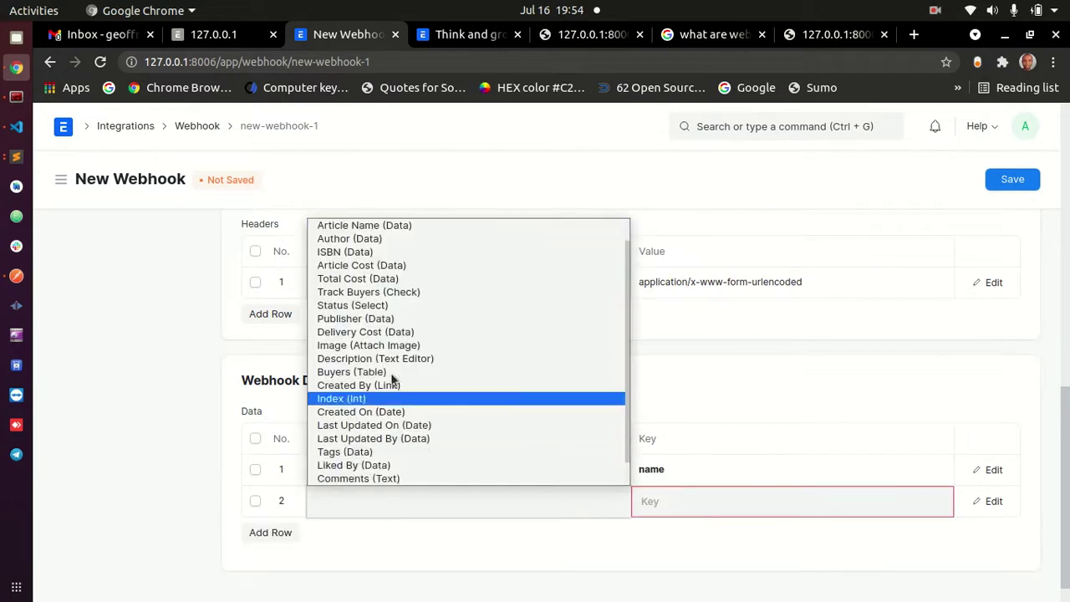
{"action": "scroll", "coordinate": [368, 276], "scroll_direction": "up", "scroll_amount": 1}
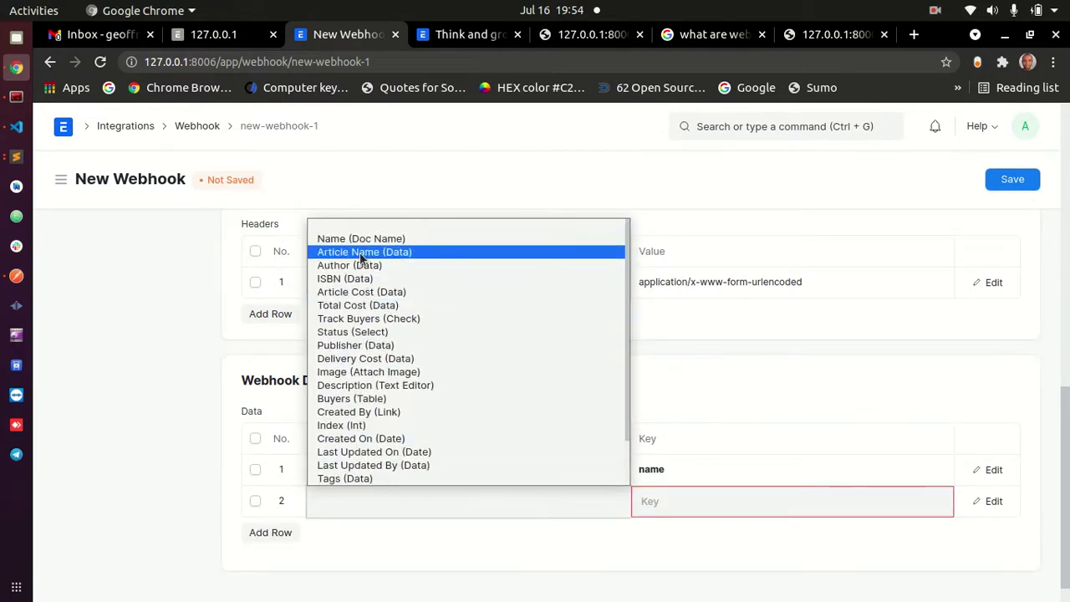
{"action": "left_click", "coordinate": [361, 252]}
{"action": "scroll", "coordinate": [398, 398], "scroll_direction": "down", "scroll_amount": 1}
{"action": "left_click", "coordinate": [294, 500]}
{"action": "left_click", "coordinate": [371, 502]}
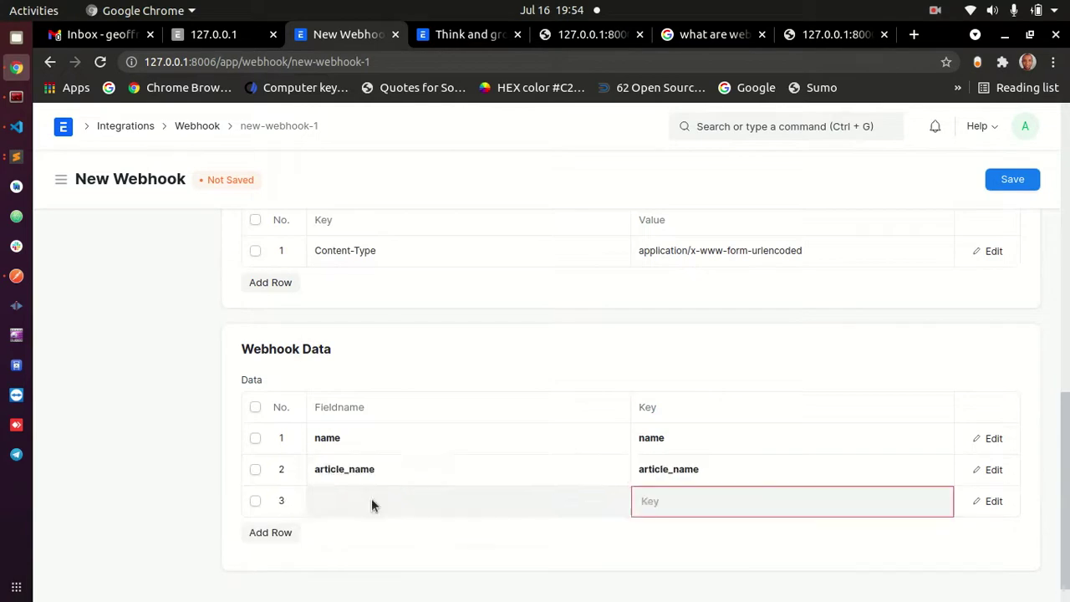
{"action": "left_click", "coordinate": [372, 498]}
{"action": "scroll", "coordinate": [367, 357], "scroll_direction": "down", "scroll_amount": 1}
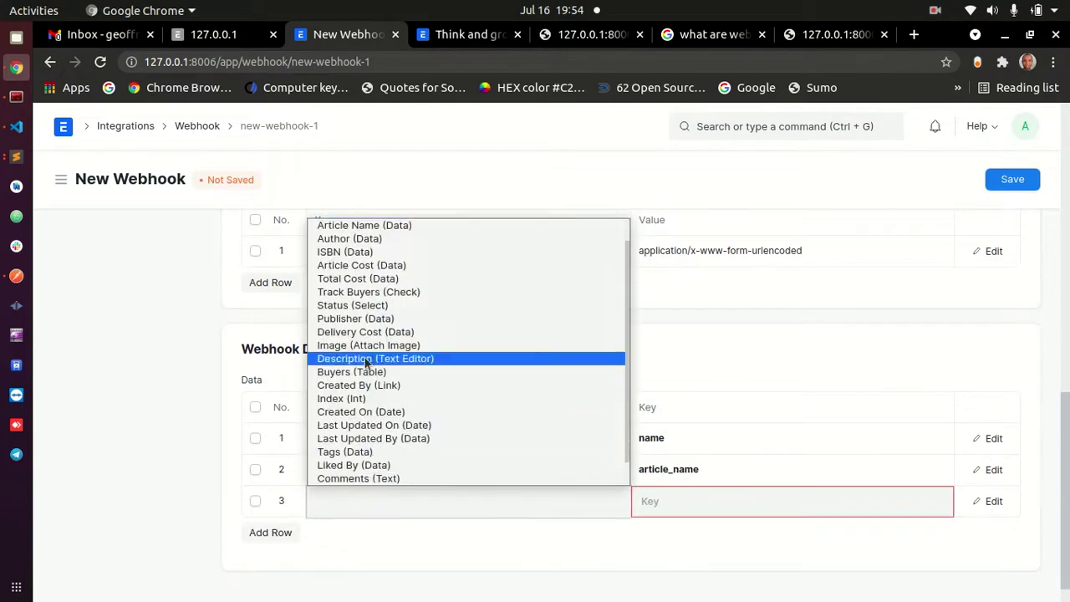
{"action": "left_click", "coordinate": [384, 240]}
Add data rows for ISBN and Status, then save the webhook as HOOK-0002
{"action": "scroll", "coordinate": [276, 543], "scroll_direction": "down", "scroll_amount": 1}
{"action": "left_click", "coordinate": [287, 501]}
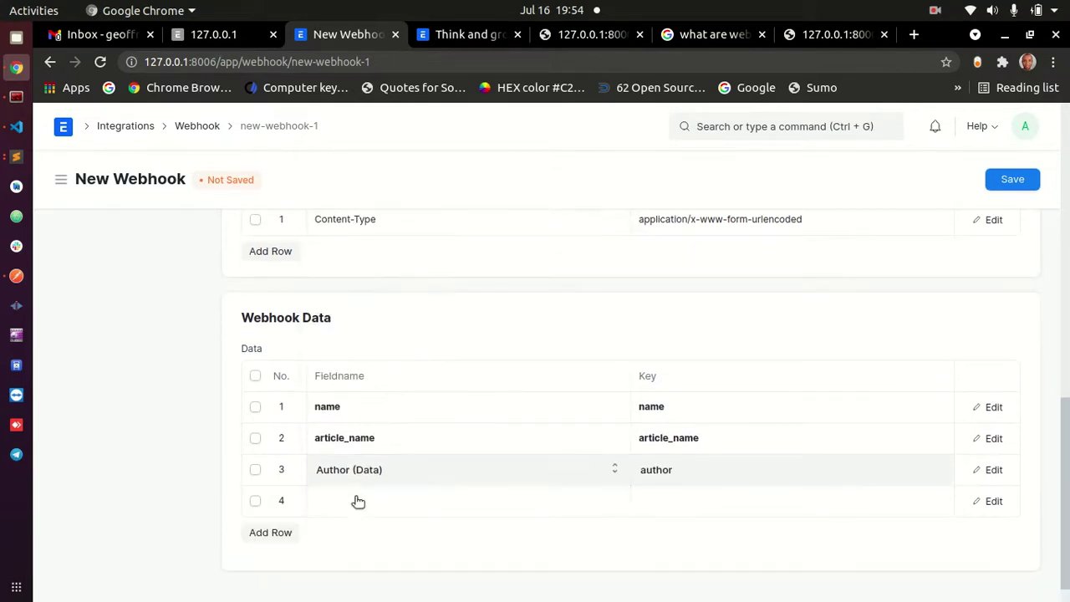
{"action": "left_click", "coordinate": [357, 501]}
{"action": "scroll", "coordinate": [354, 496], "scroll_direction": "down", "scroll_amount": 1}
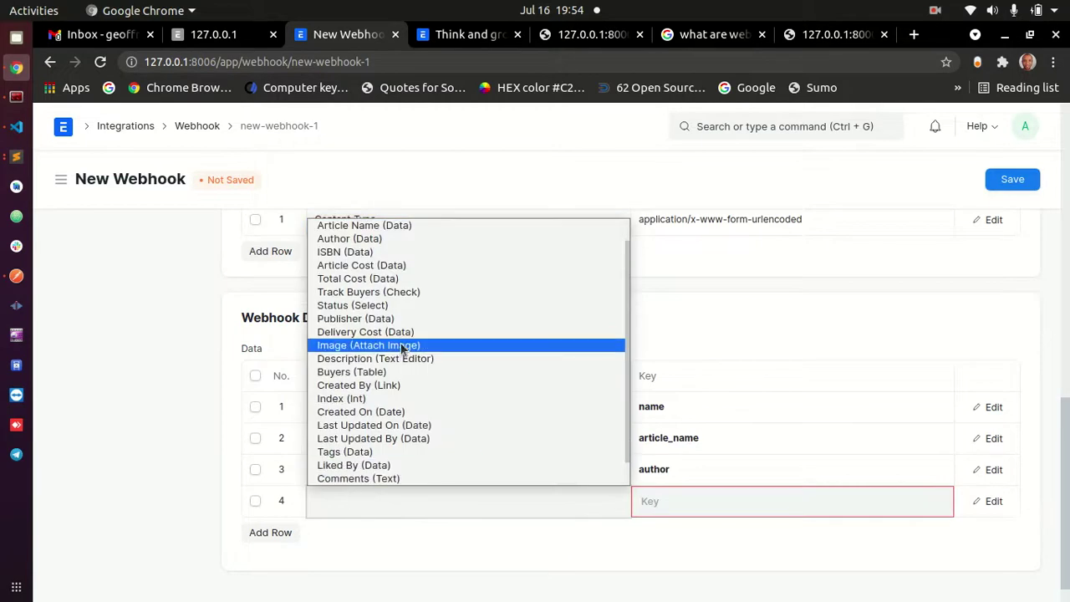
{"action": "left_click", "coordinate": [359, 251]}
{"action": "left_click", "coordinate": [266, 531]}
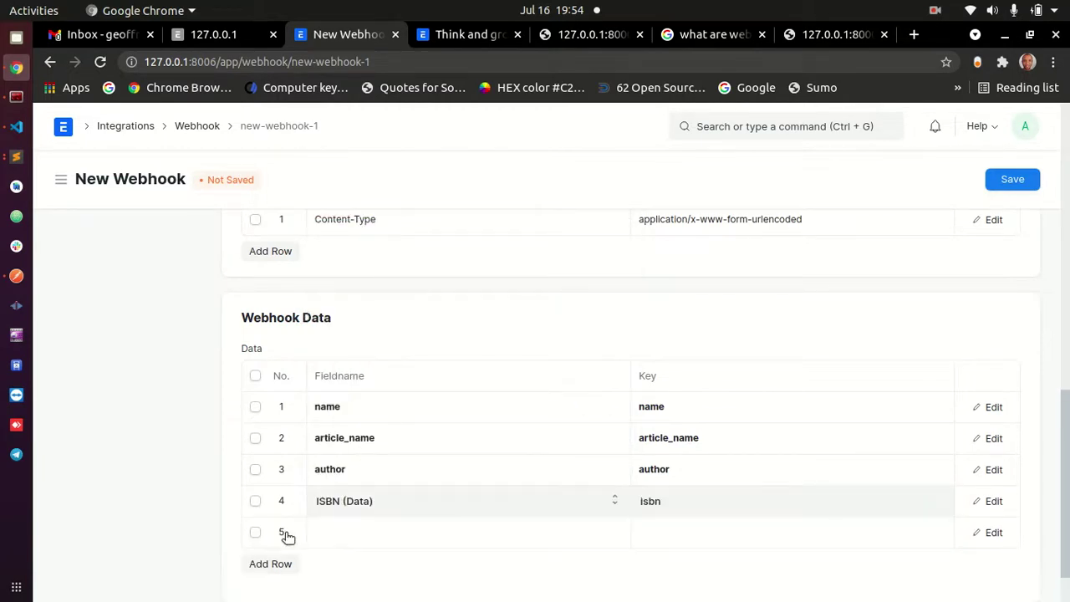
{"action": "left_click", "coordinate": [351, 533]}
{"action": "scroll", "coordinate": [386, 502], "scroll_direction": "down", "scroll_amount": 1}
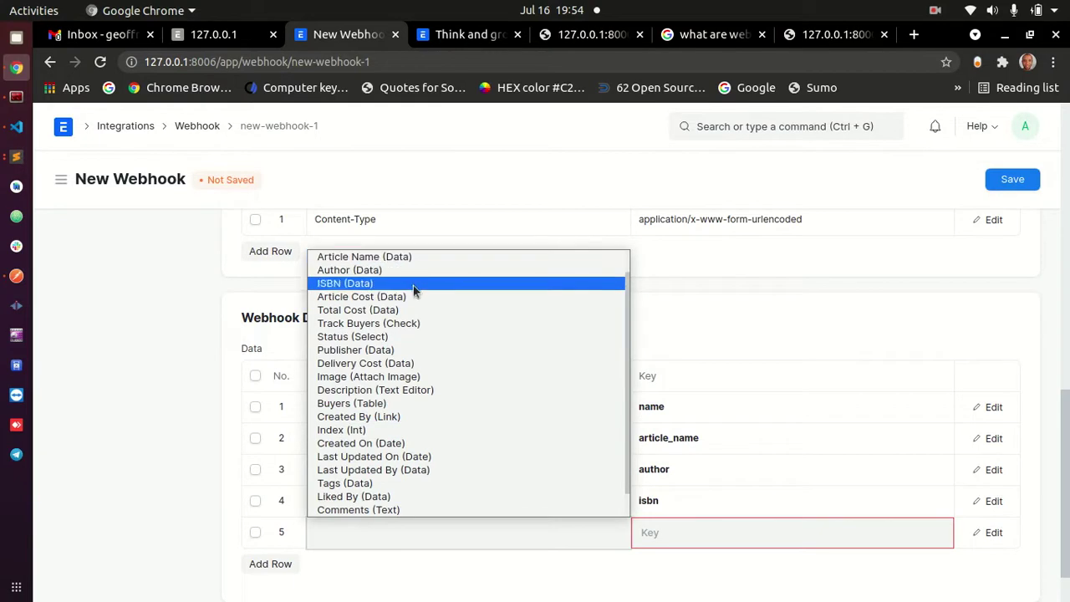
{"action": "left_click", "coordinate": [413, 338]}
{"action": "scroll", "coordinate": [711, 520], "scroll_direction": "down", "scroll_amount": 1}
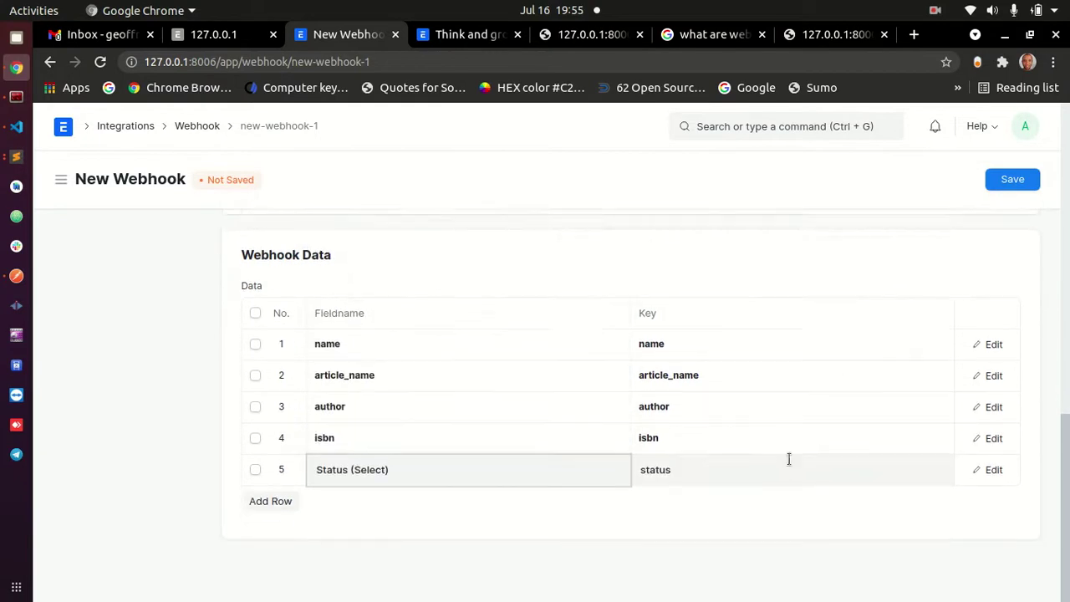
{"action": "left_click", "coordinate": [994, 184]}
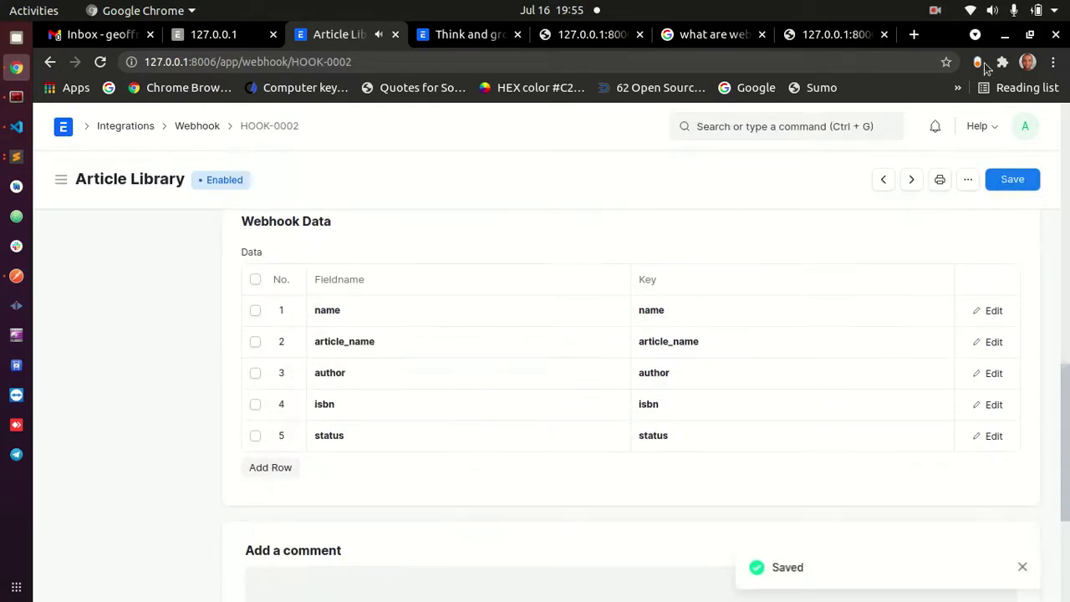
Close the refused 127.0.0.1 tab, switch to the 127.0.0.1:8000/data tab, and bring up Terminator
{"action": "scroll", "coordinate": [686, 468], "scroll_direction": "down", "scroll_amount": 3}
{"action": "scroll", "coordinate": [705, 497], "scroll_direction": "up", "scroll_amount": 7}
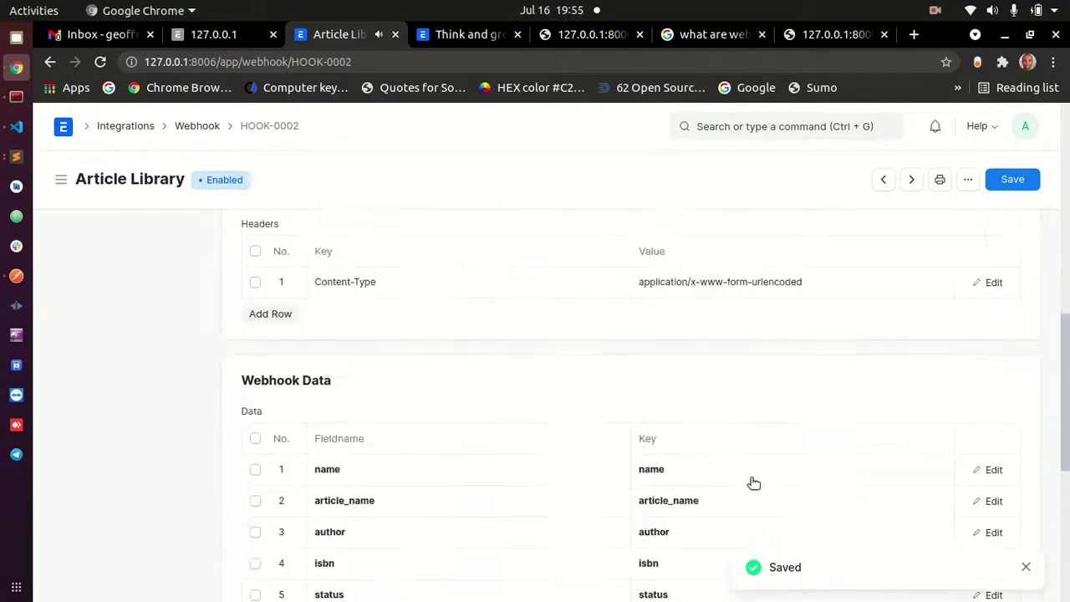
{"action": "scroll", "coordinate": [750, 480], "scroll_direction": "up", "scroll_amount": 1}
{"action": "scroll", "coordinate": [448, 497], "scroll_direction": "up", "scroll_amount": 7}
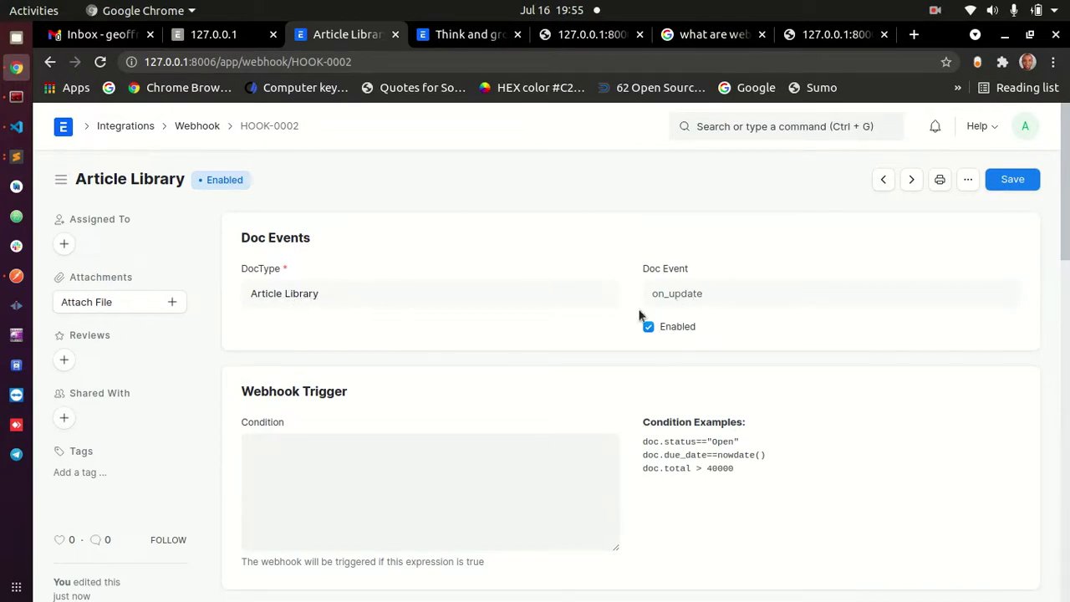
{"action": "scroll", "coordinate": [389, 360], "scroll_direction": "down", "scroll_amount": 10}
{"action": "scroll", "coordinate": [341, 349], "scroll_direction": "up", "scroll_amount": 2}
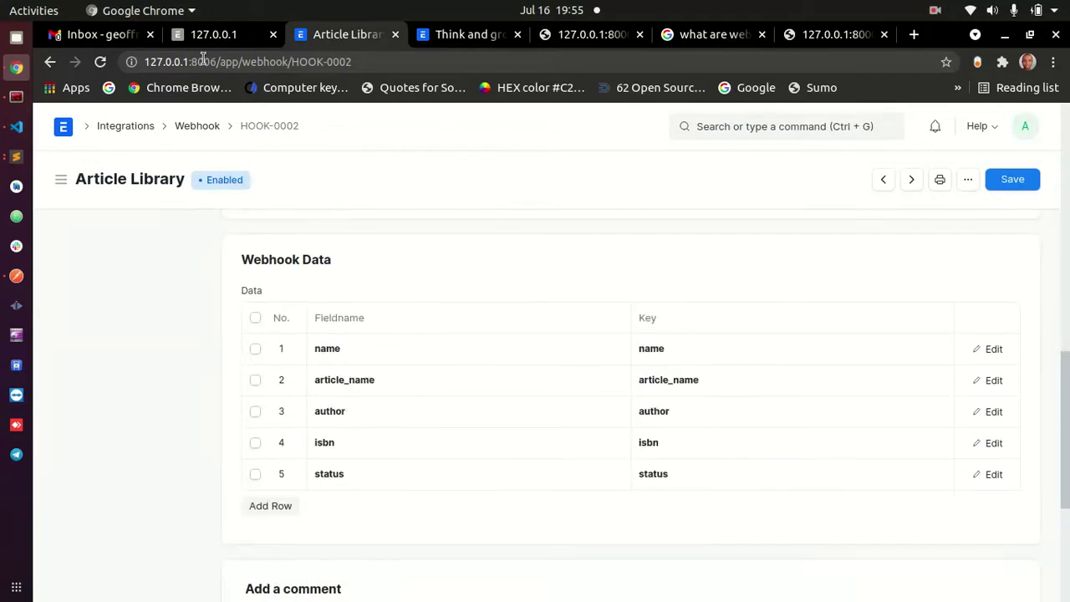
{"action": "left_click", "coordinate": [217, 34]}
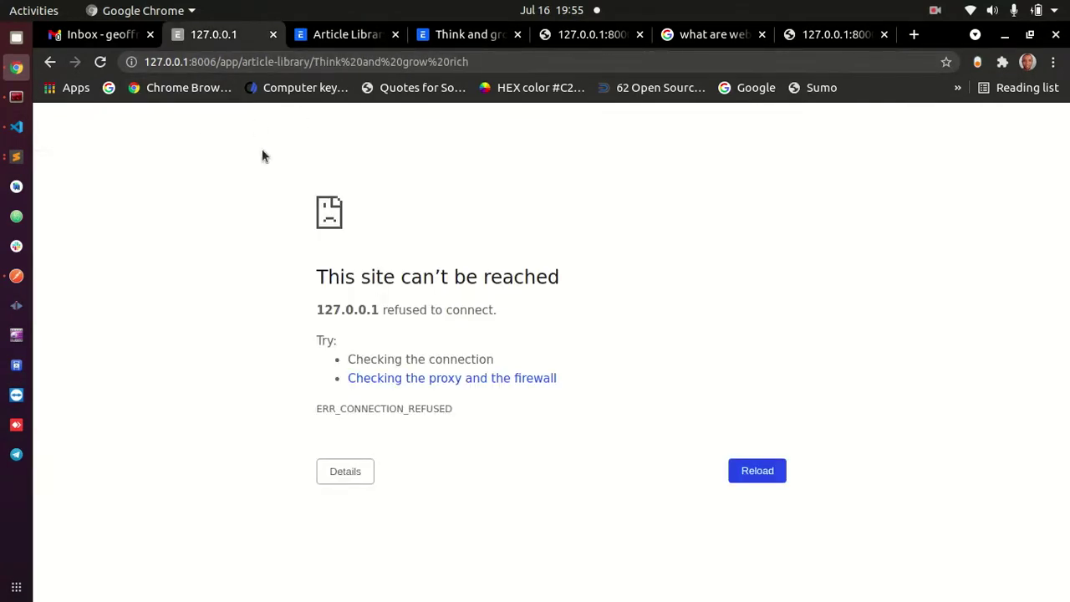
{"action": "left_click", "coordinate": [272, 34]}
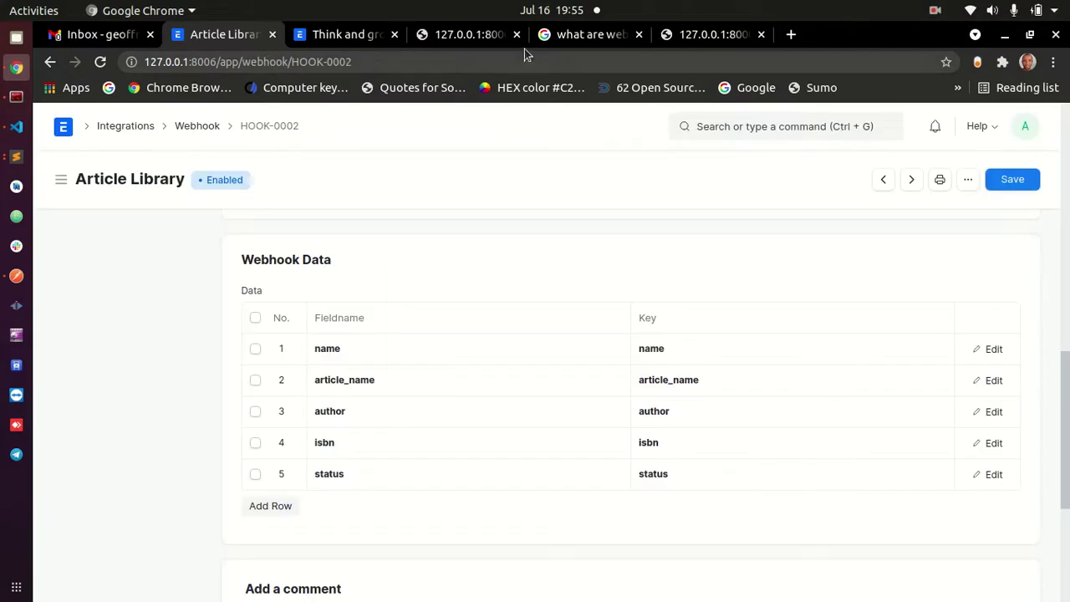
{"action": "left_click", "coordinate": [420, 40]}
{"action": "left_click", "coordinate": [15, 101]}
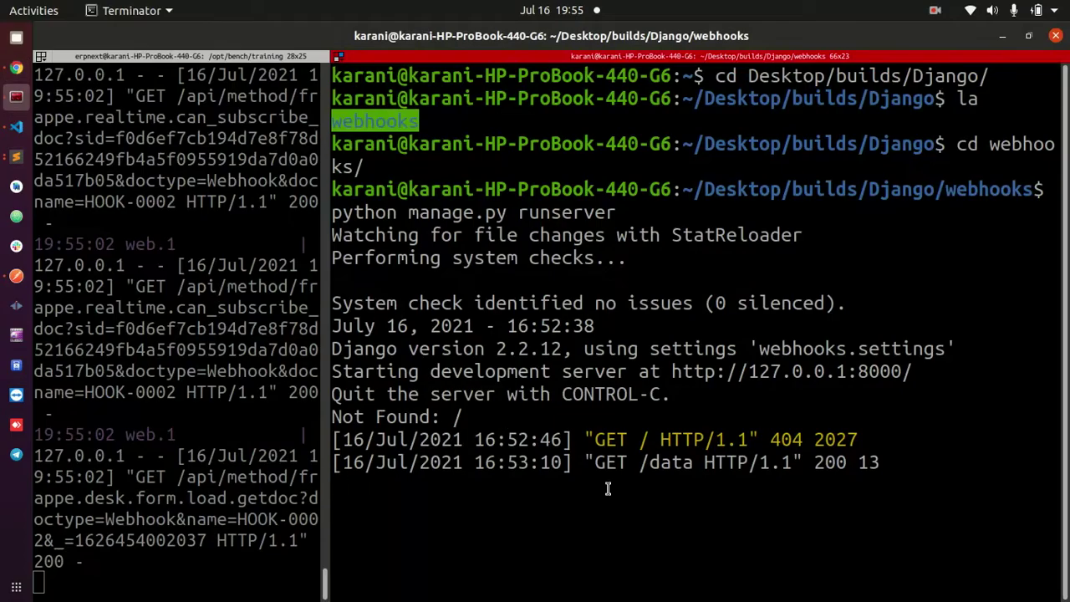
Highlight the Not Found, GET / 404 and GET /data 200 lines in the Django log
{"action": "left_click_drag", "start_coordinate": [334, 416], "coordinate": [488, 415]}
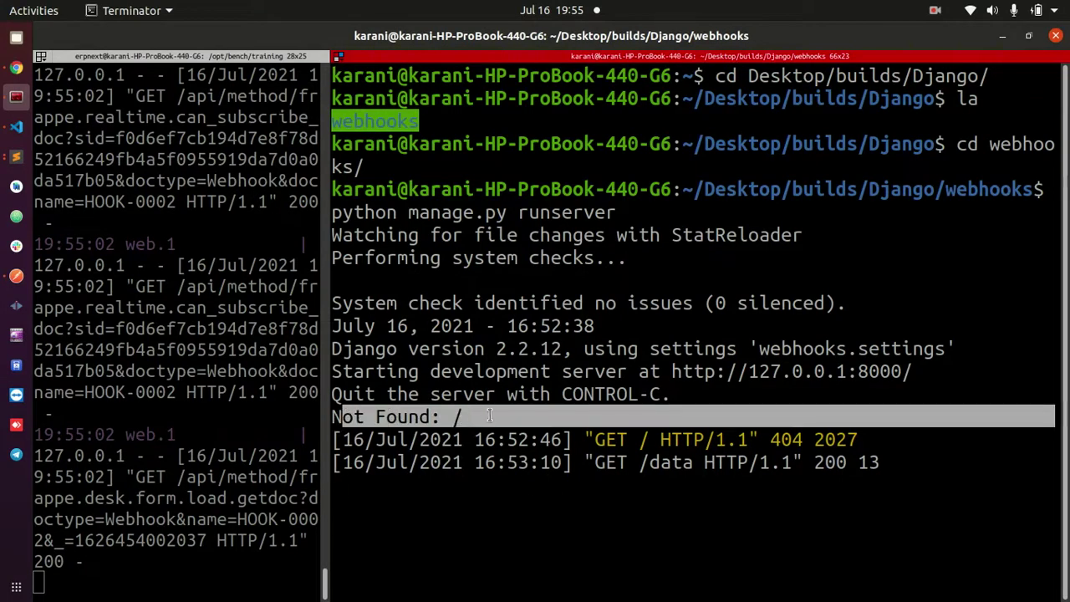
{"action": "left_click_drag", "start_coordinate": [377, 416], "coordinate": [490, 410]}
{"action": "left_click", "coordinate": [490, 409]}
{"action": "left_click_drag", "start_coordinate": [572, 438], "coordinate": [802, 438]}
{"action": "left_click", "coordinate": [569, 436]}
{"action": "left_click", "coordinate": [819, 452]}
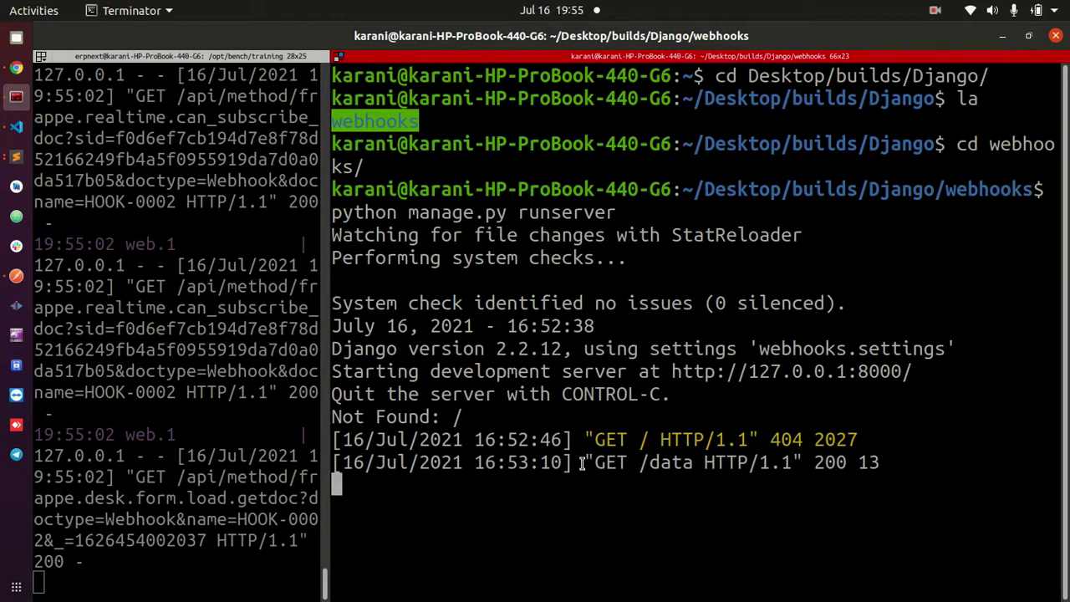
{"action": "left_click_drag", "start_coordinate": [659, 462], "coordinate": [682, 462]}
{"action": "left_click_drag", "start_coordinate": [810, 462], "coordinate": [847, 462]}
{"action": "left_click", "coordinate": [454, 462]}
Widen the Django log pane, glance at the Think and grow rich article, then bring up views.py
{"action": "left_click_drag", "start_coordinate": [325, 373], "coordinate": [203, 373]}
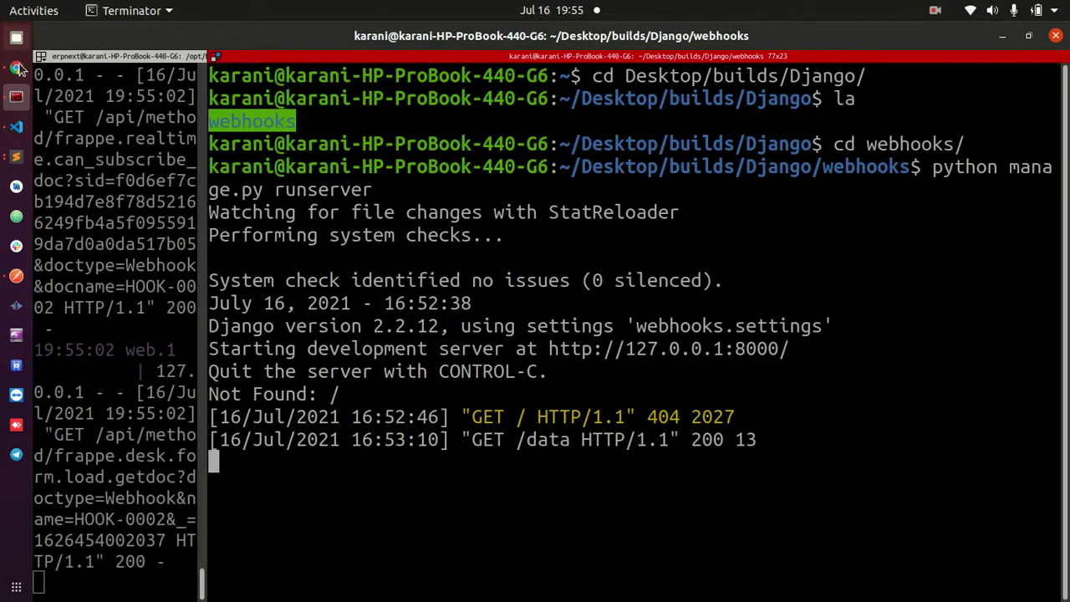
{"action": "key", "text": "alt+Tab"}
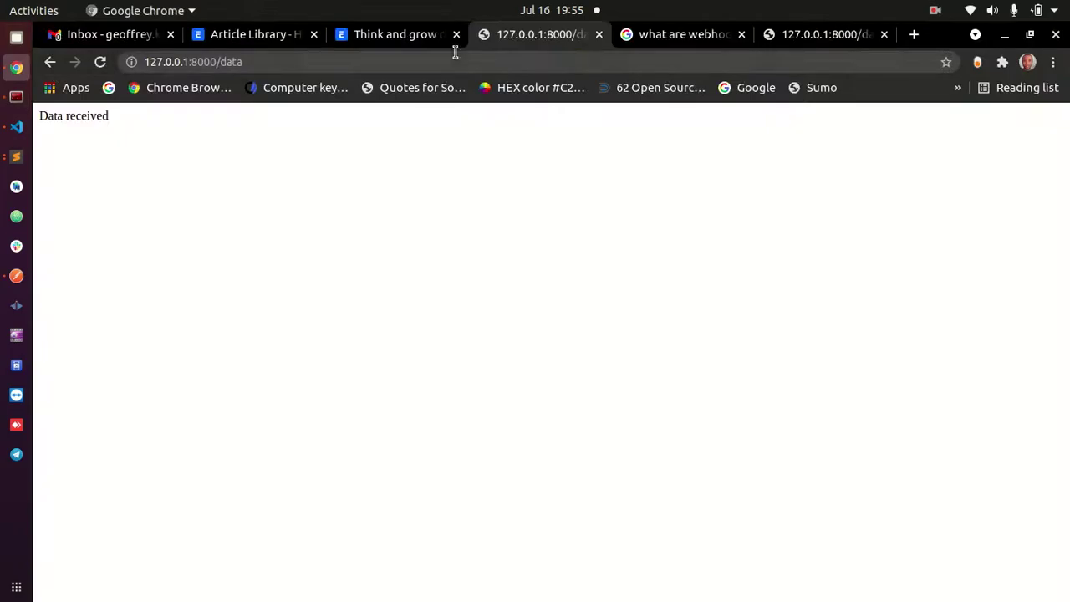
{"action": "left_click", "coordinate": [412, 38]}
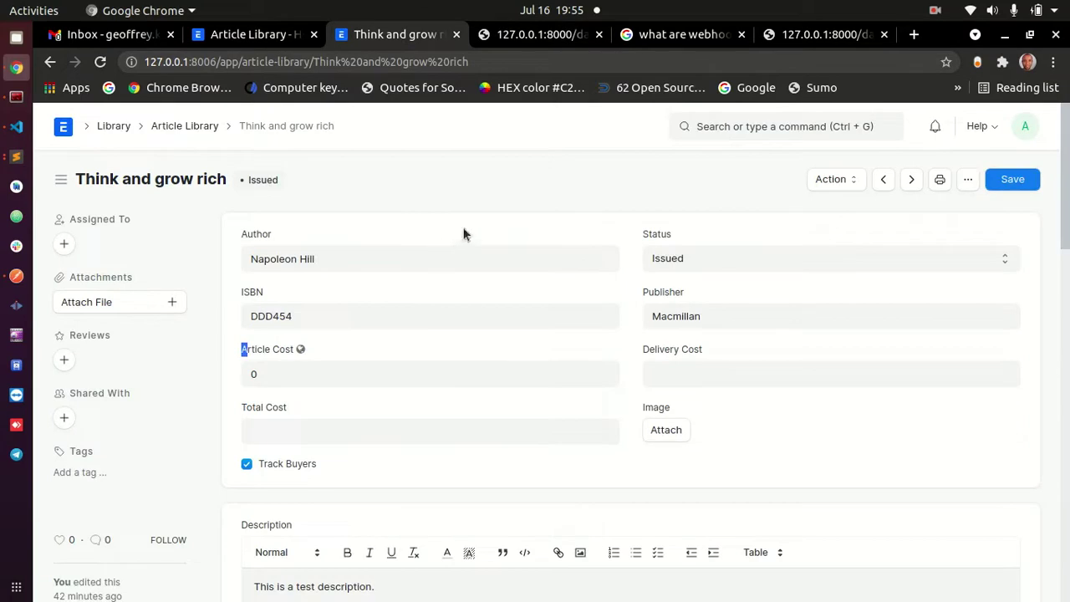
{"action": "left_click", "coordinate": [16, 96]}
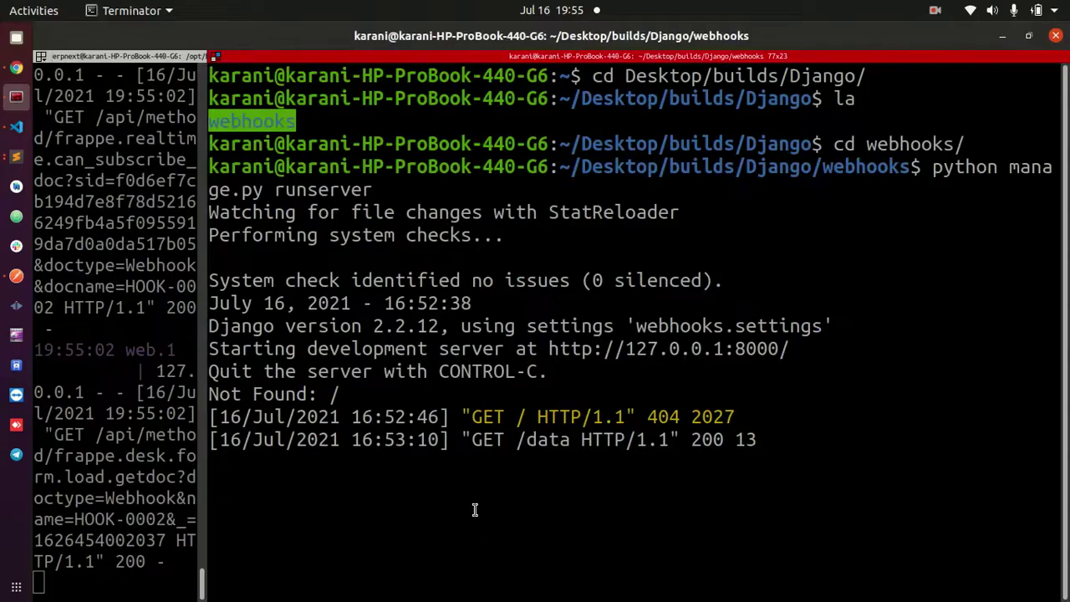
{"action": "left_click", "coordinate": [16, 156]}
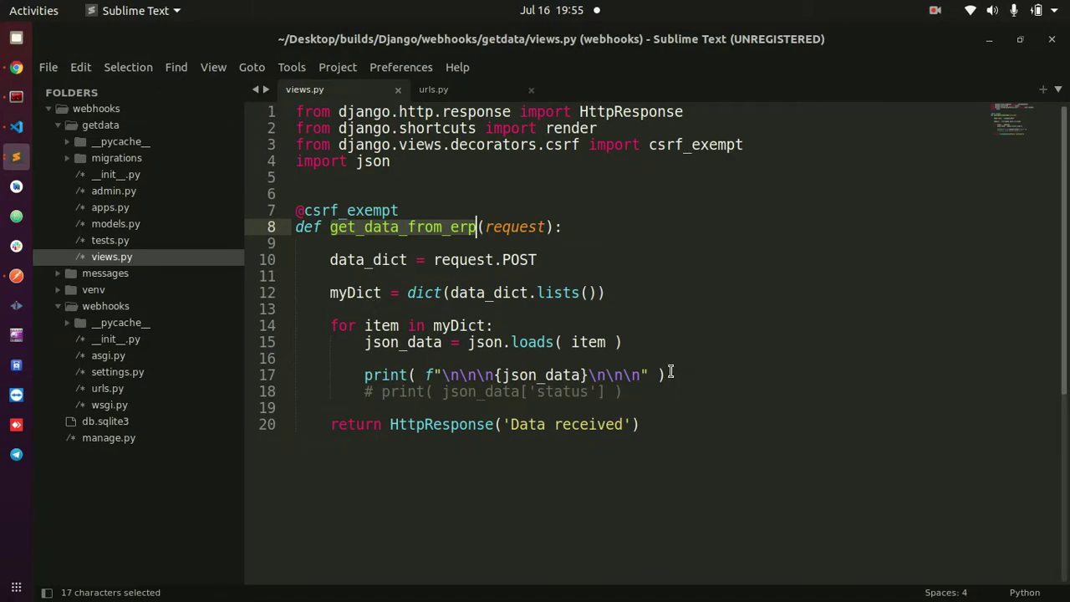
Comment out the loop on lines 14–17 of get_data_from_erp
{"action": "triple_click", "coordinate": [543, 392]}
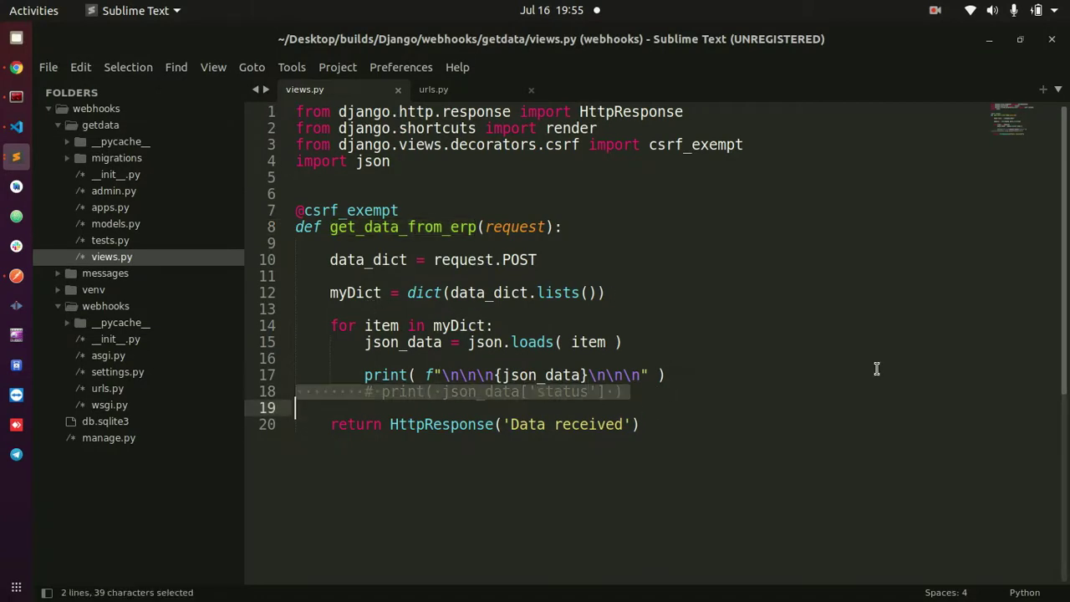
{"action": "key", "text": "BackSpace"}
{"action": "key", "text": "ctrl+z"}
{"action": "left_click", "coordinate": [438, 311]}
{"action": "left_click_drag", "start_coordinate": [687, 374], "coordinate": [330, 325]}
{"action": "key", "text": "ctrl+slash"}
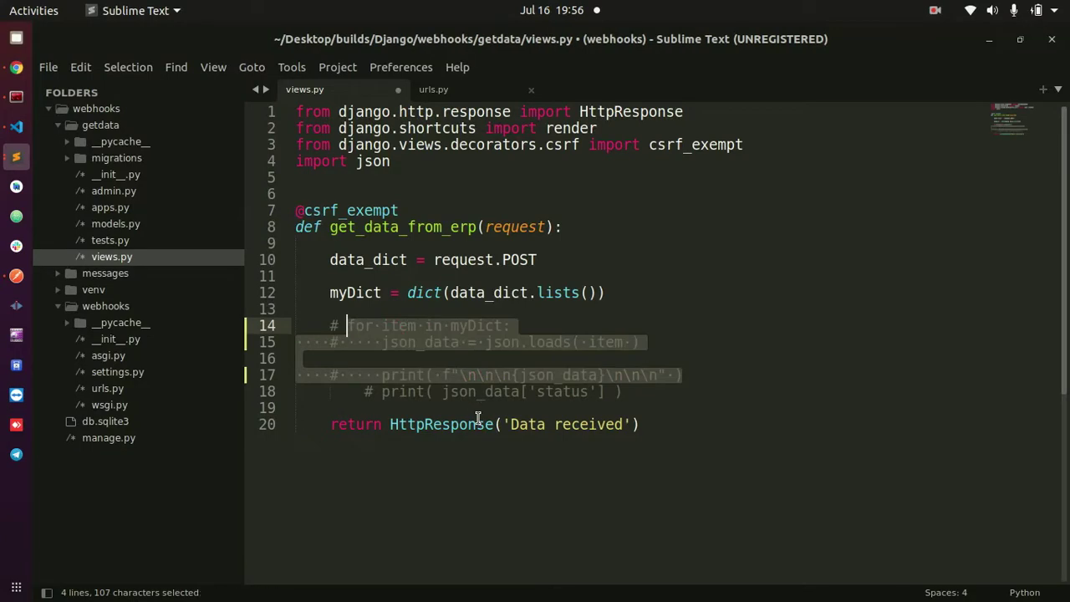
Add print( data_dict ) after the request.POST line and save views.py
{"action": "left_click", "coordinate": [580, 259]}
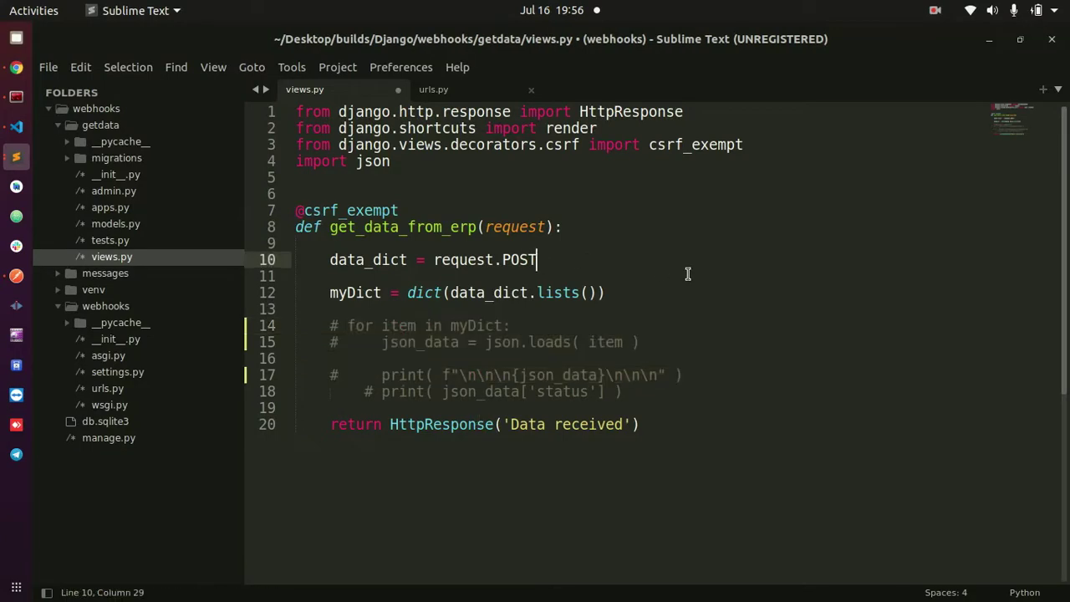
{"action": "key", "text": "Return"}
{"action": "key", "text": "Return"}
{"action": "type", "text": "print("}
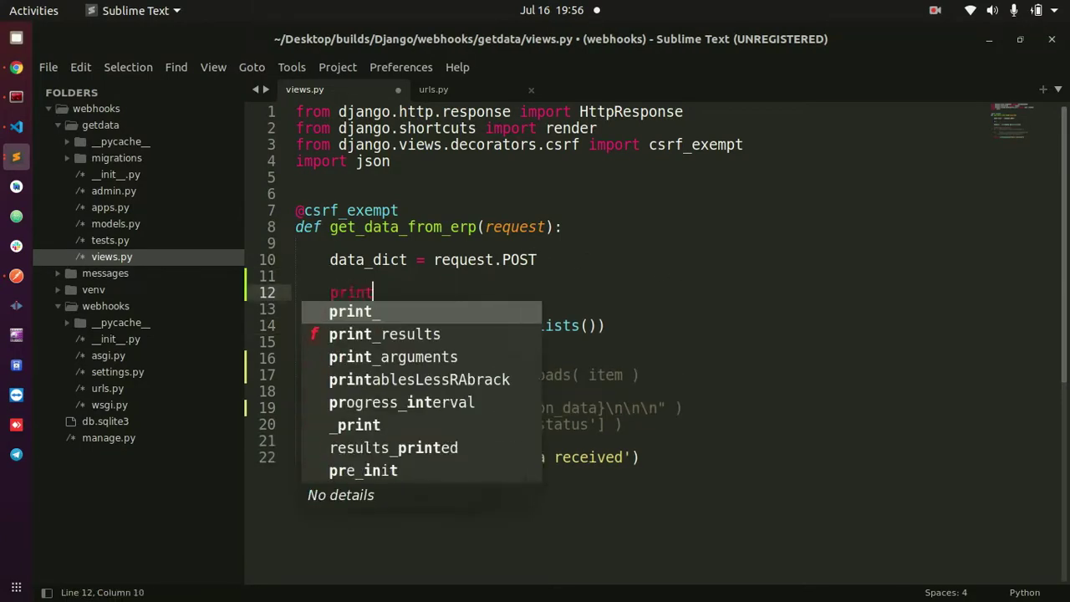
{"action": "double_click", "coordinate": [362, 259]}
{"action": "key", "text": "ctrl+c"}
{"action": "left_click", "coordinate": [383, 293]}
{"action": "key", "text": "ctrl+v"}
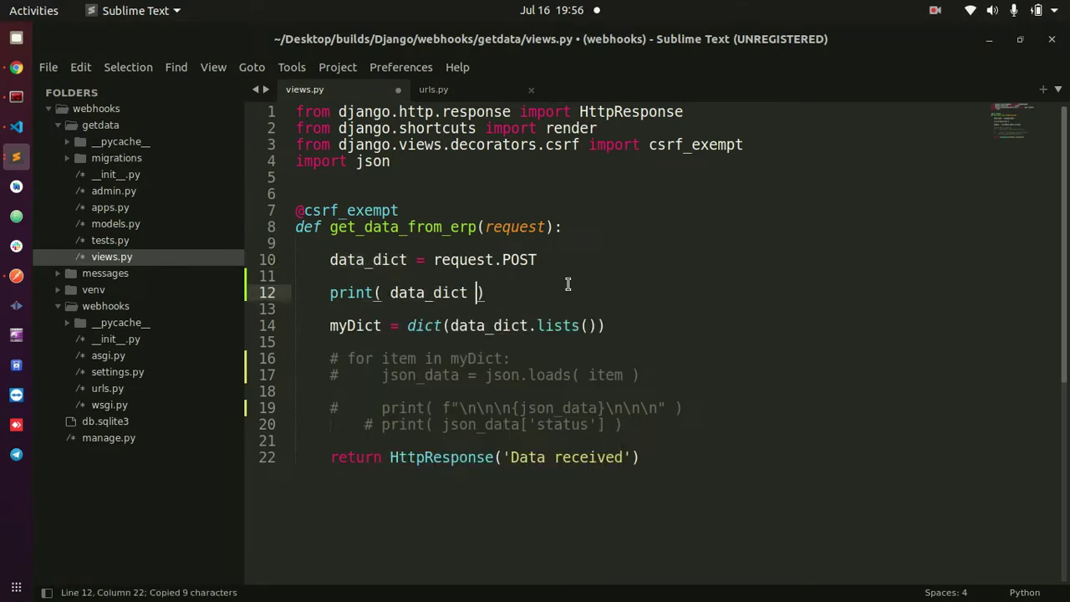
{"action": "key", "text": "ctrl+s"}
{"action": "double_click", "coordinate": [411, 294]}
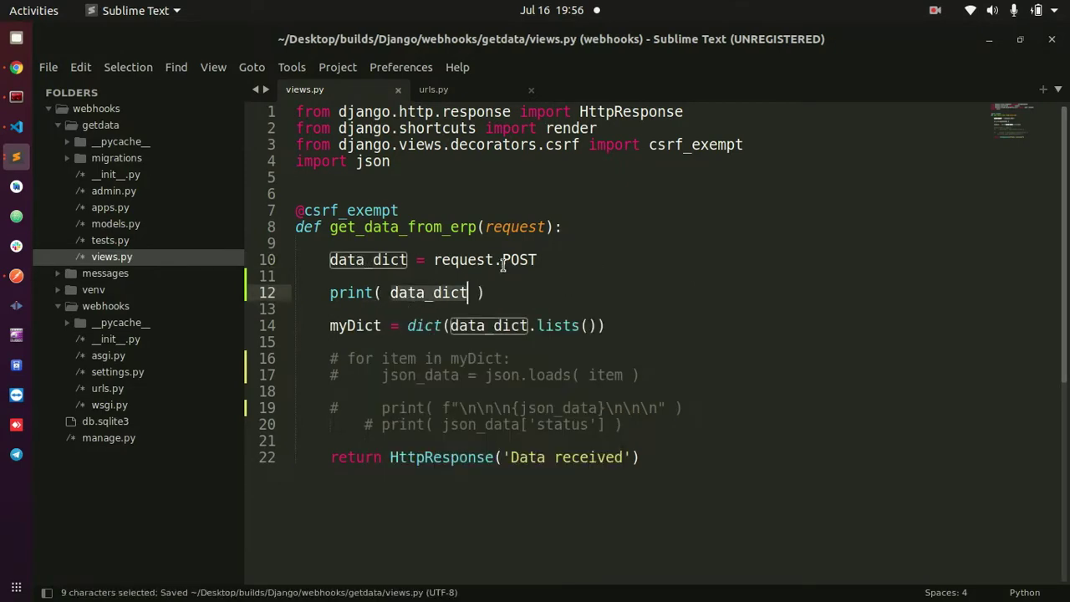
{"action": "left_click", "coordinate": [437, 259]}
{"action": "left_click", "coordinate": [525, 261]}
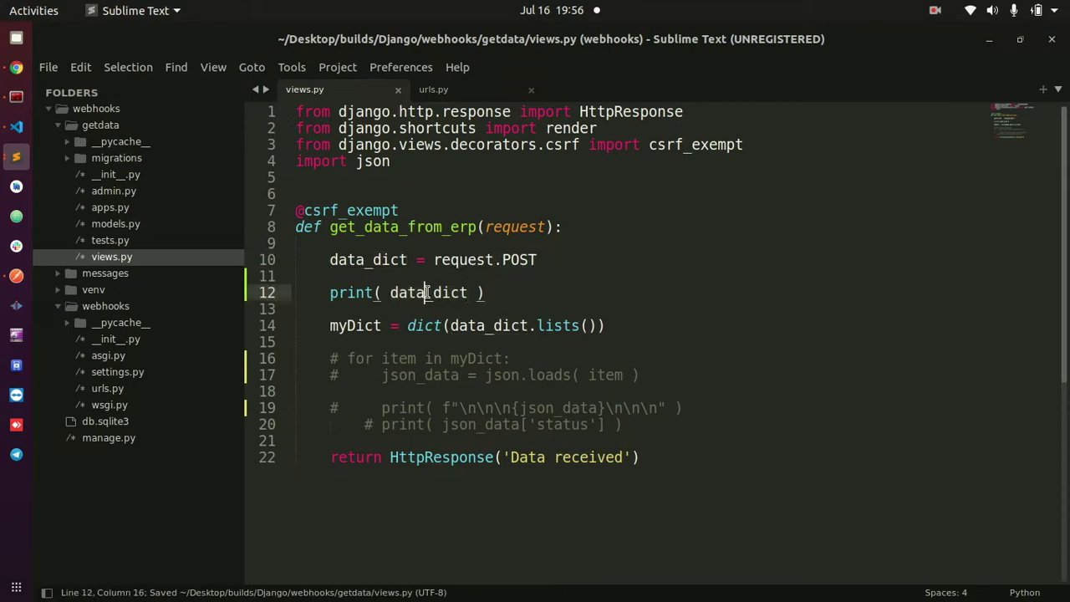
{"action": "double_click", "coordinate": [392, 293]}
{"action": "left_click", "coordinate": [17, 98]}
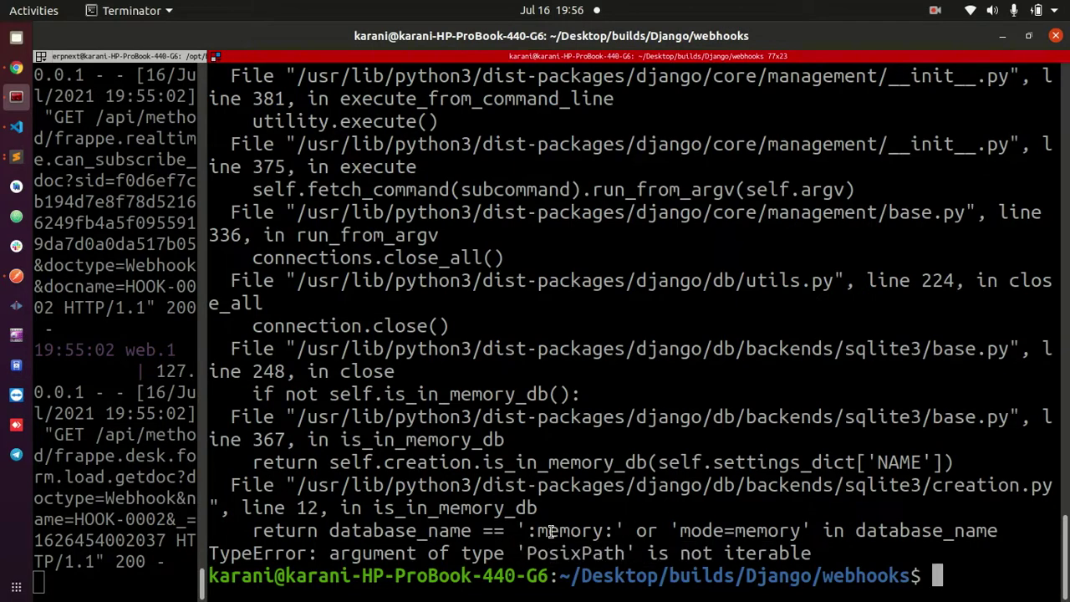
Clear the terminal and rerun python manage.py runserver
{"action": "key", "text": "Up"}
{"action": "key", "text": "Up"}
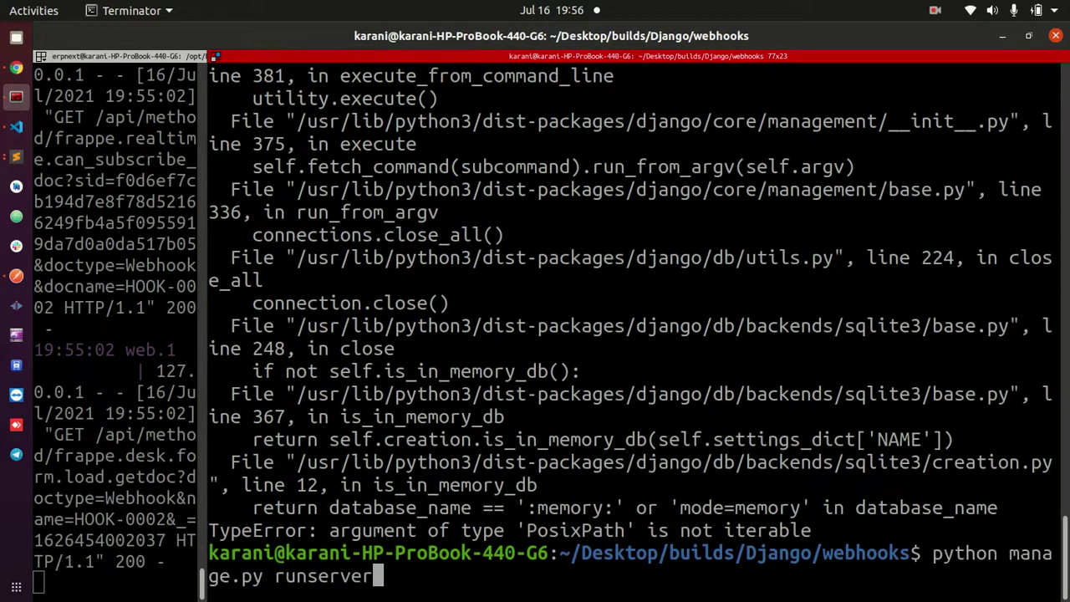
{"action": "key", "text": "Down"}
{"action": "key", "text": "Down"}
{"action": "type", "text": "clear"}
{"action": "key", "text": "Return"}
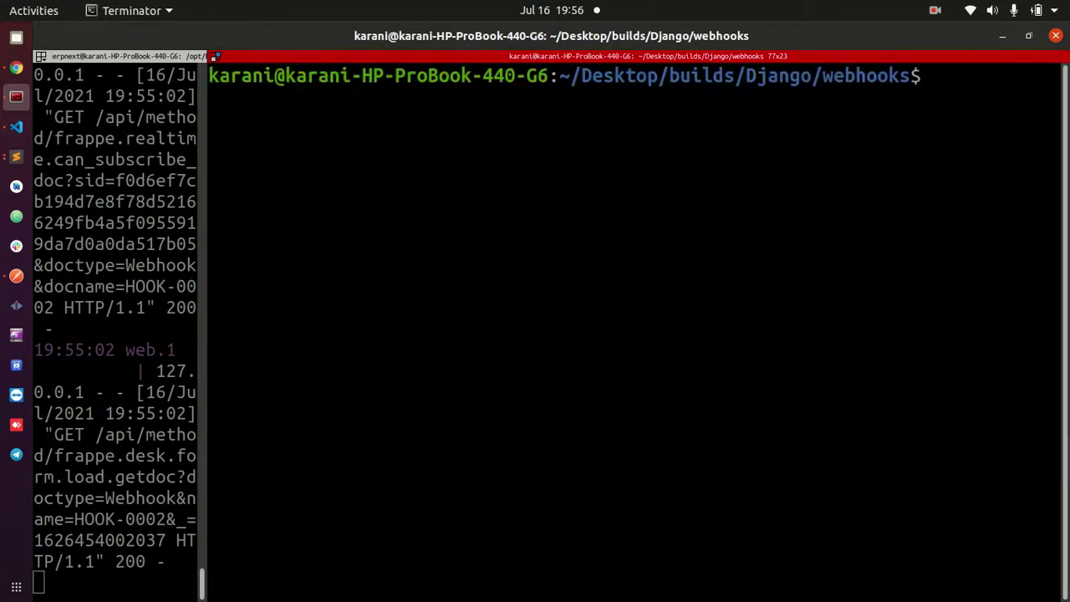
{"action": "key", "text": "Up"}
{"action": "key", "text": "Up"}
{"action": "key", "text": "Return"}
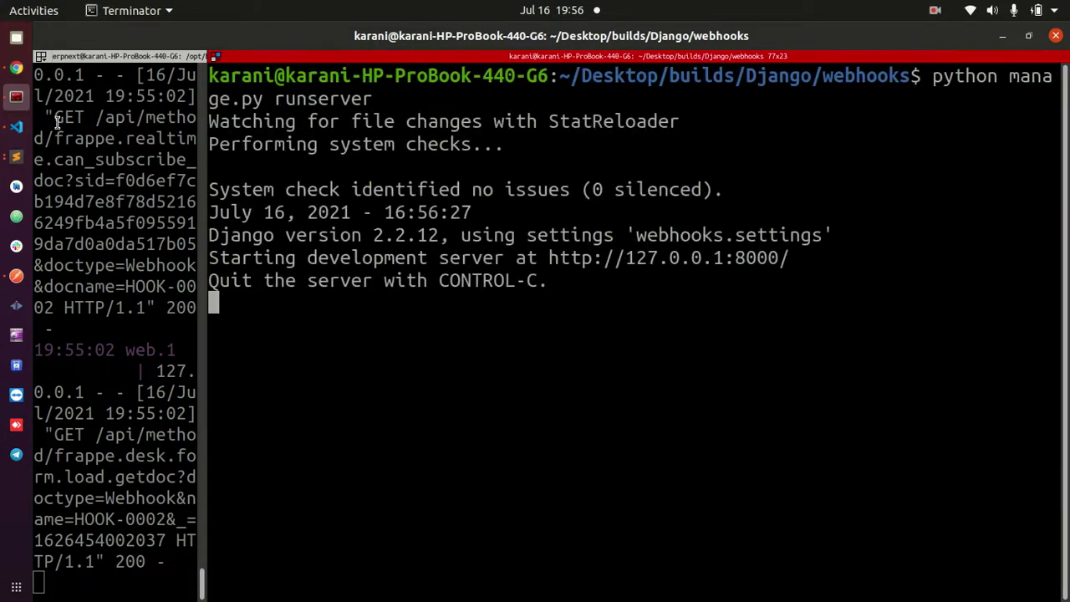
Set the Think and grow rich article's Status to Available and save it to fire the webhook
{"action": "left_click", "coordinate": [15, 66]}
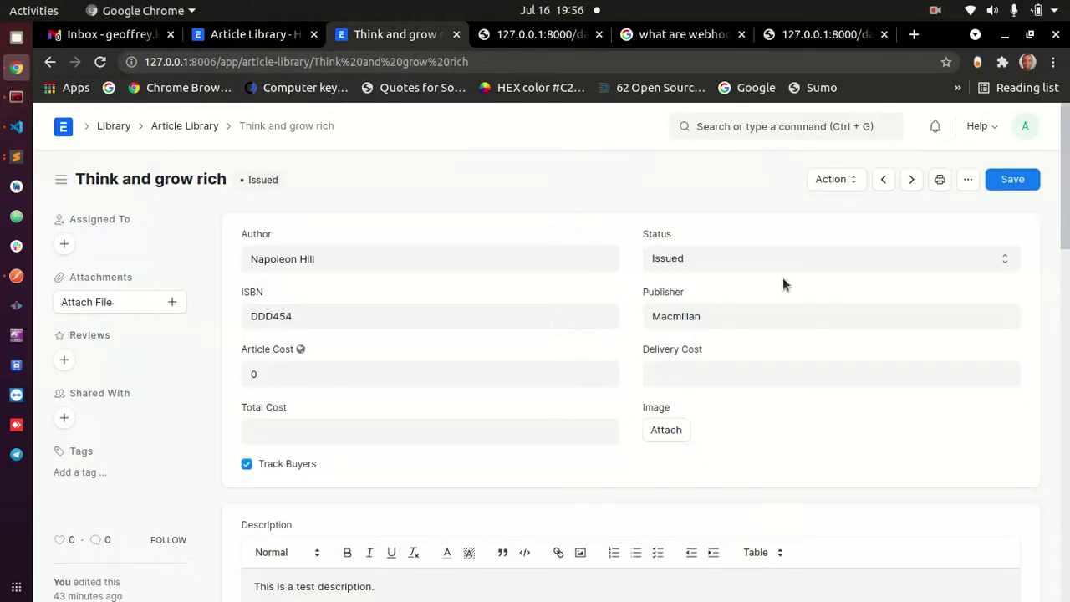
{"action": "left_click", "coordinate": [720, 264]}
{"action": "left_click", "coordinate": [711, 289]}
{"action": "left_click", "coordinate": [1003, 184]}
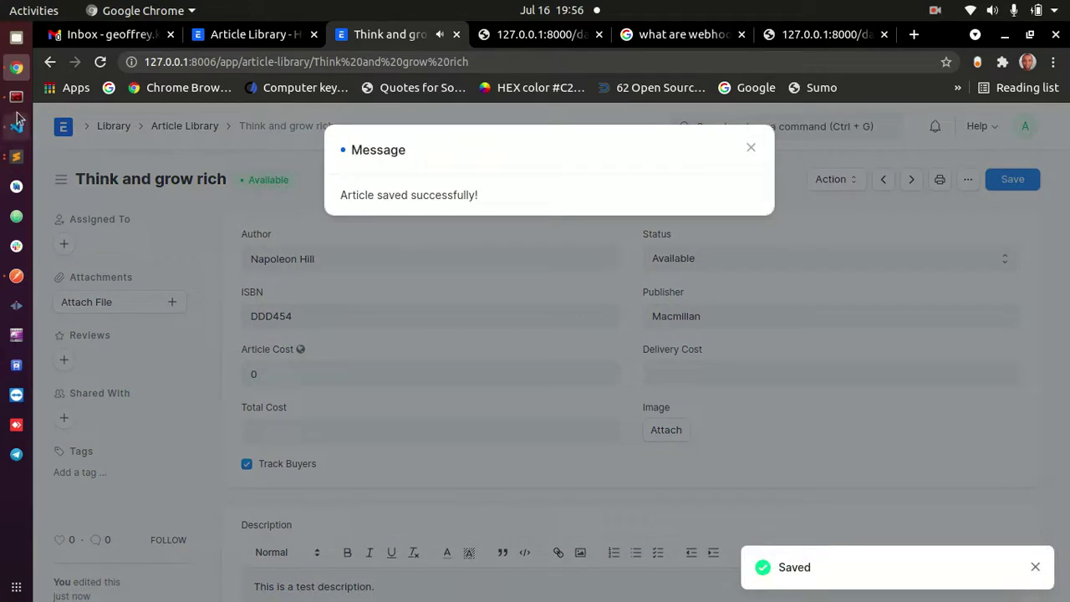
{"action": "left_click", "coordinate": [16, 98]}
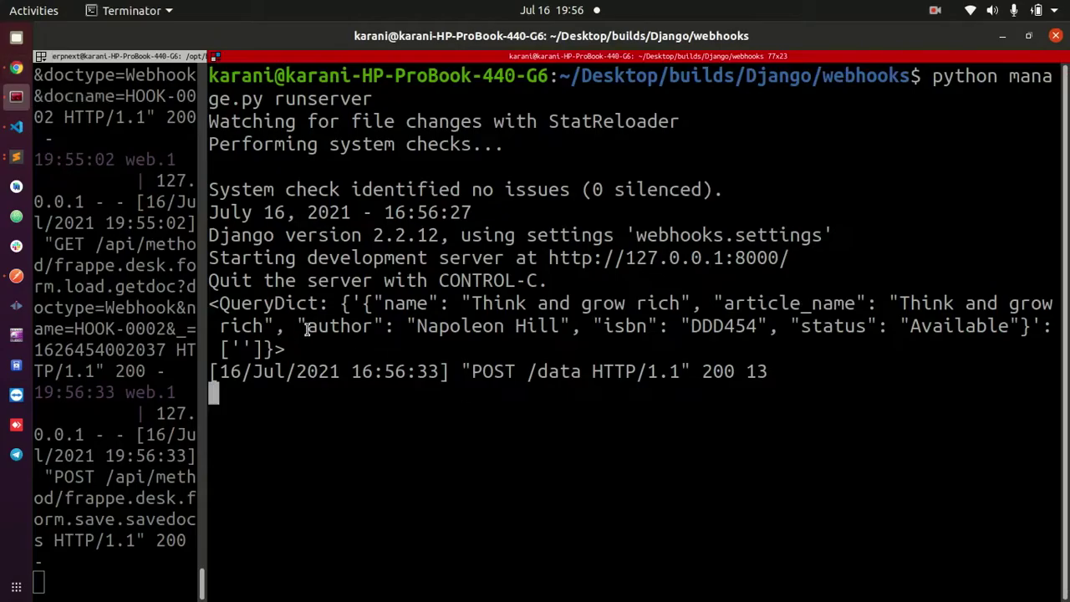
Select the printed QueryDict line in the Django log, then return to views.py in Sublime Text
{"action": "left_click_drag", "start_coordinate": [288, 350], "coordinate": [211, 306]}
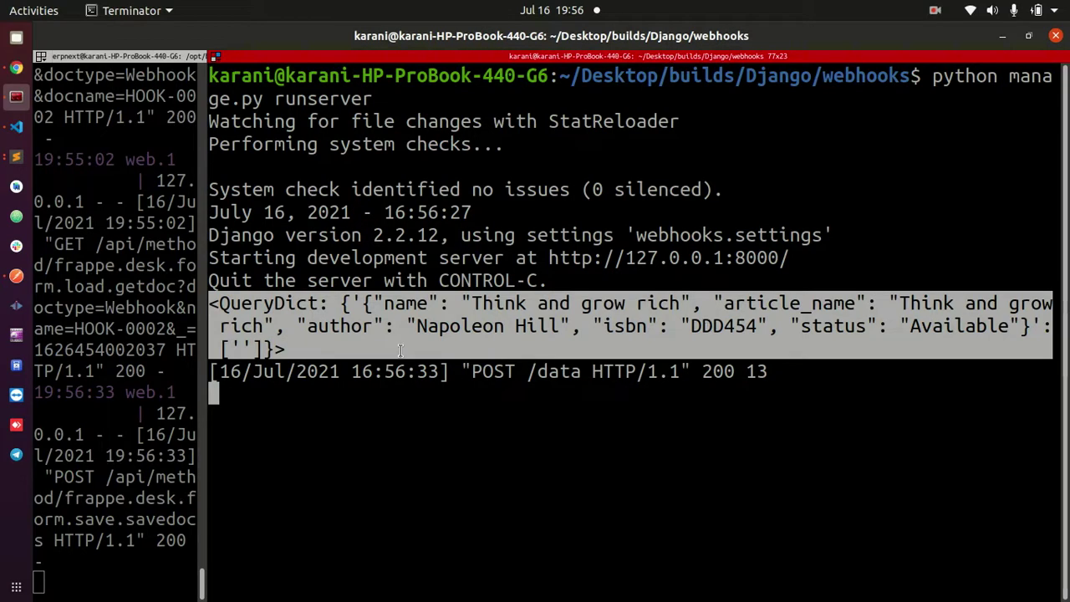
{"action": "left_click", "coordinate": [255, 305]}
{"action": "double_click", "coordinate": [255, 305]}
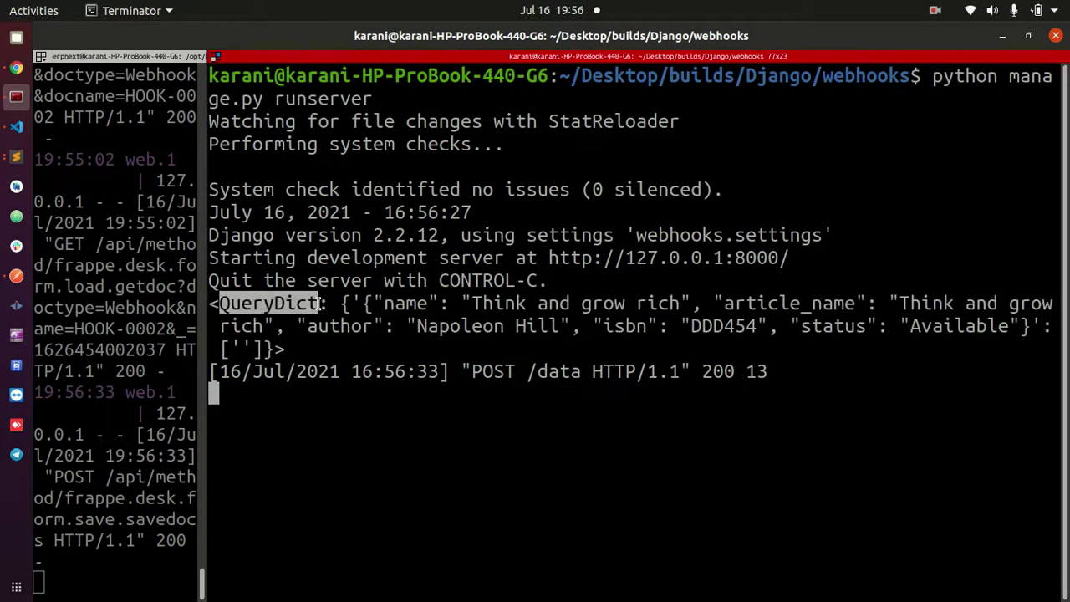
{"action": "left_click", "coordinate": [237, 305]}
{"action": "double_click", "coordinate": [267, 305]}
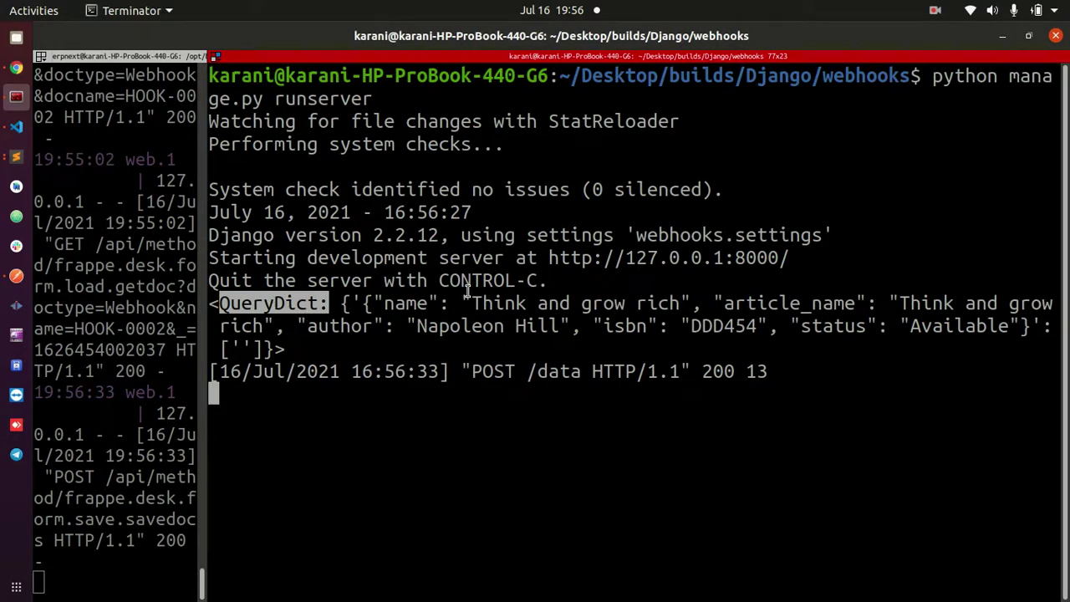
{"action": "left_click", "coordinate": [16, 126]}
{"action": "left_click", "coordinate": [16, 156]}
Delete the print( data_dict ) line from views.py
{"action": "left_click", "coordinate": [421, 297]}
{"action": "triple_click", "coordinate": [376, 292]}
{"action": "key", "text": "BackSpace"}
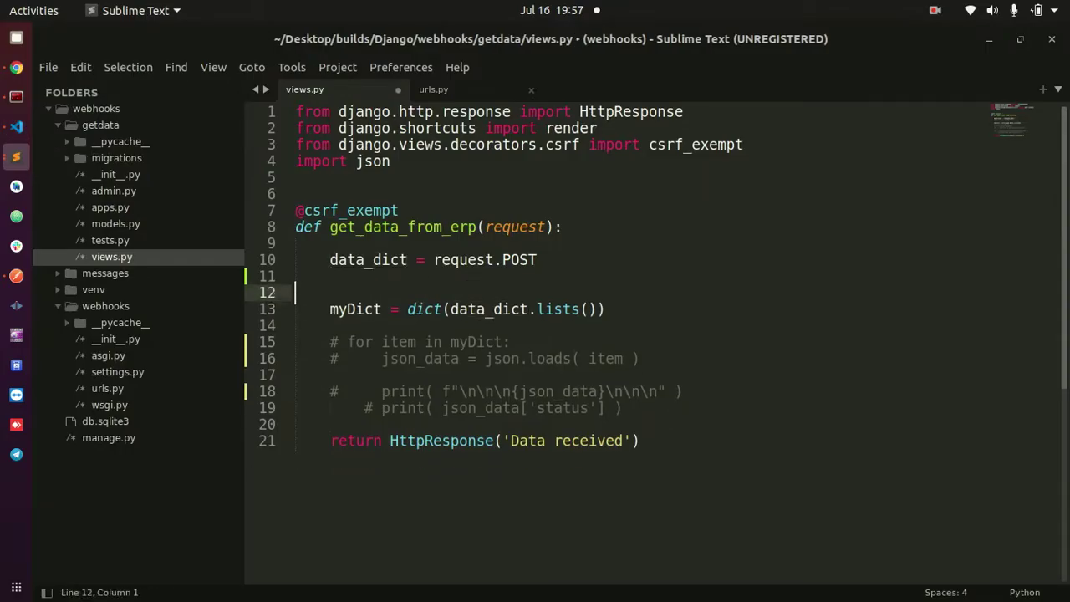
{"action": "key", "text": "BackSpace"}
Add print( myDict ) below the myDict = dict(data_dict.lists()) line and save views.py
{"action": "left_click", "coordinate": [355, 293]}
{"action": "double_click", "coordinate": [356, 292]}
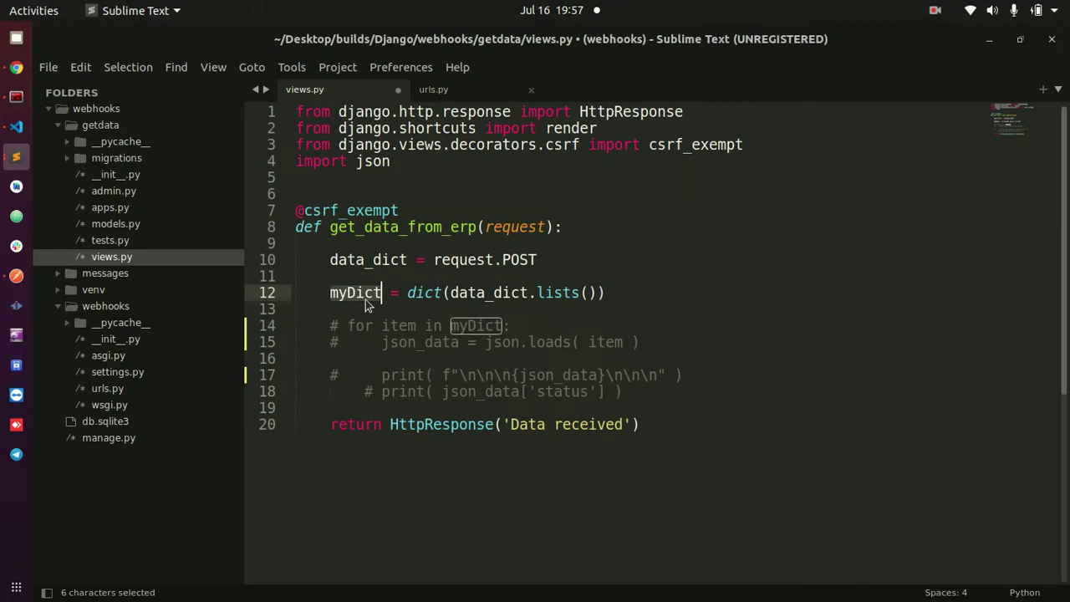
{"action": "left_click", "coordinate": [666, 291]}
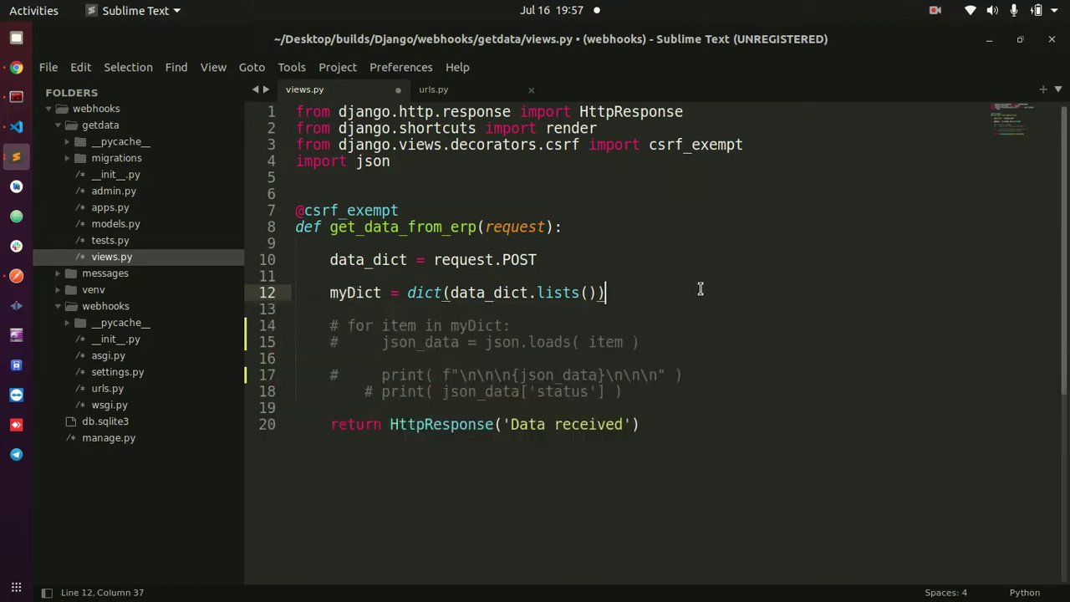
{"action": "key", "text": "Return"}
{"action": "key", "text": "Return"}
{"action": "type", "text": "pri"}
{"action": "key", "text": "BackSpace"}
{"action": "key", "text": "BackSpace"}
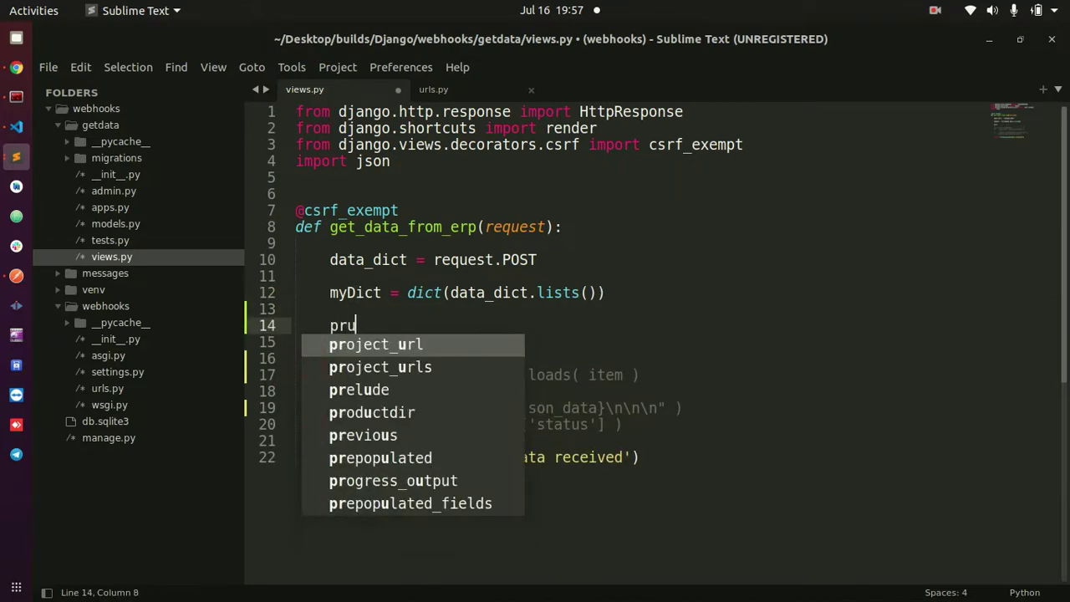
{"action": "type", "text": "rint"}
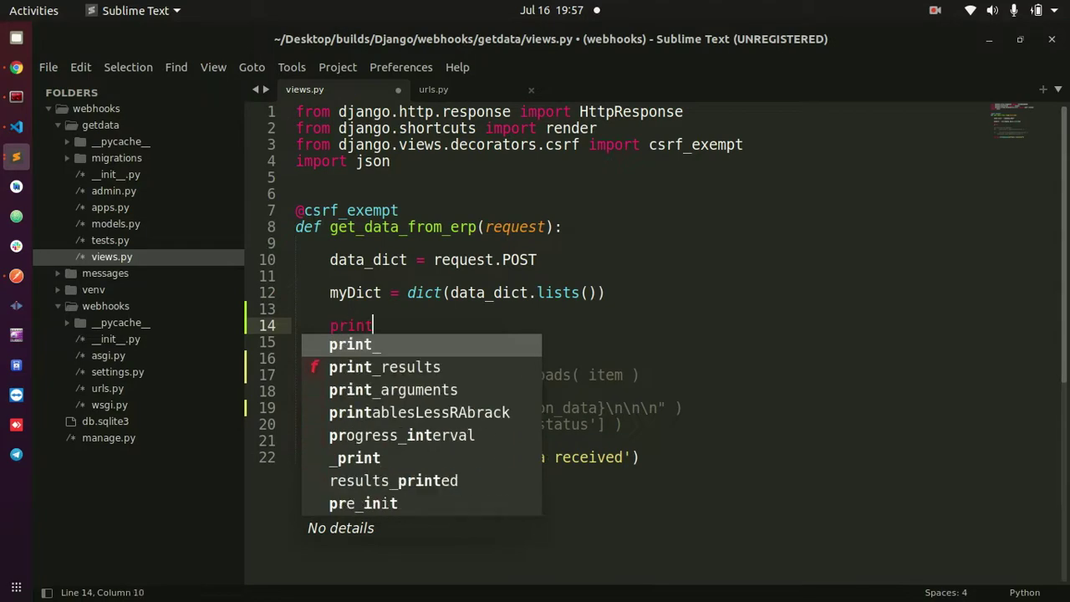
{"action": "type", "text": "("}
{"action": "double_click", "coordinate": [363, 292]}
{"action": "key", "text": "ctrl+c"}
{"action": "left_click", "coordinate": [381, 326]}
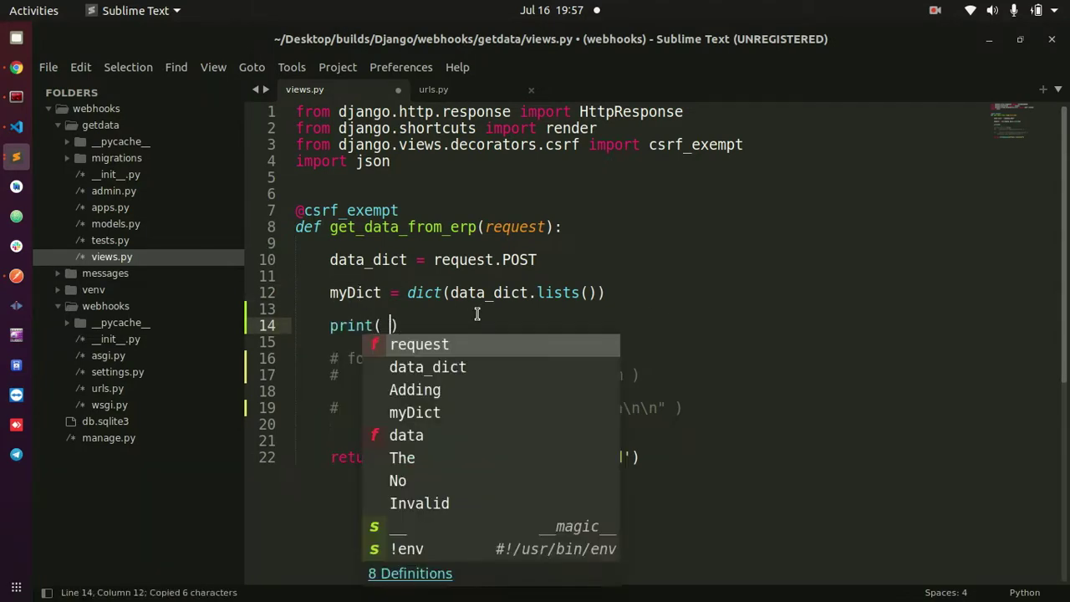
{"action": "key", "text": "ctrl+v"}
{"action": "key", "text": "ctrl+s"}
{"action": "double_click", "coordinate": [418, 326]}
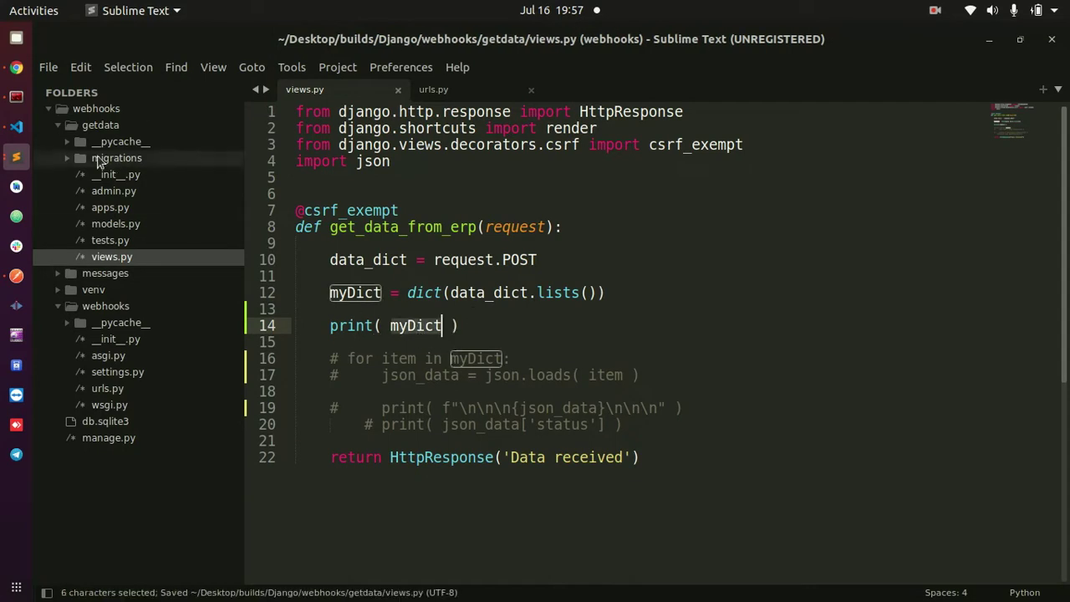
Clear the terminal and restart the Django development server
{"action": "left_click", "coordinate": [15, 96]}
{"action": "key", "text": "ctrl+l"}
{"action": "key", "text": "Up"}
{"action": "key", "text": "Up"}
{"action": "key", "text": "Return"}
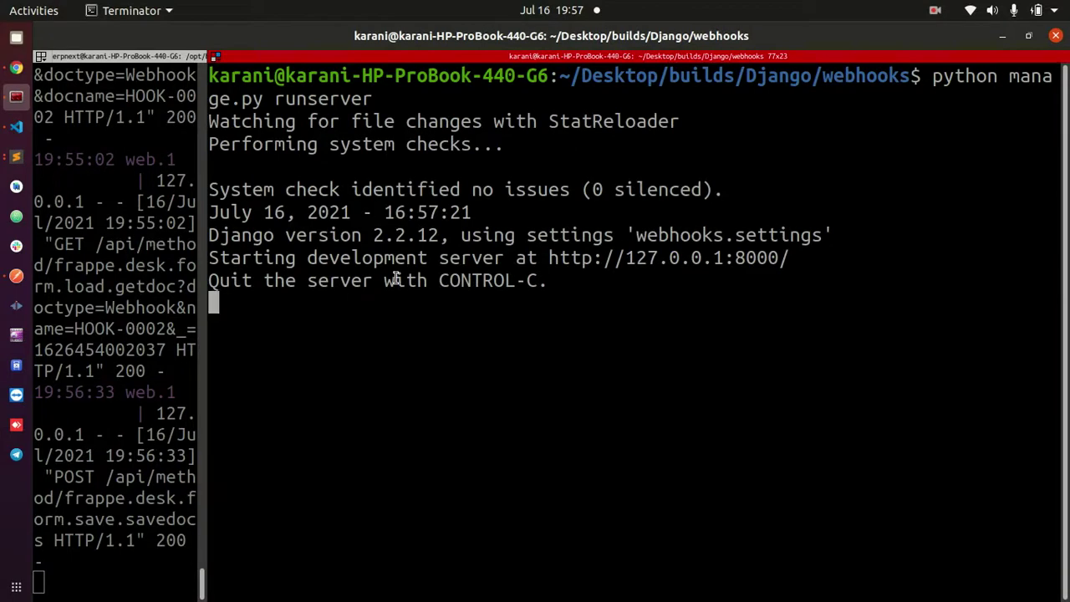
Set the Think and grow rich article's Status to Issued and save it to fire the webhook
{"action": "left_click", "coordinate": [16, 66]}
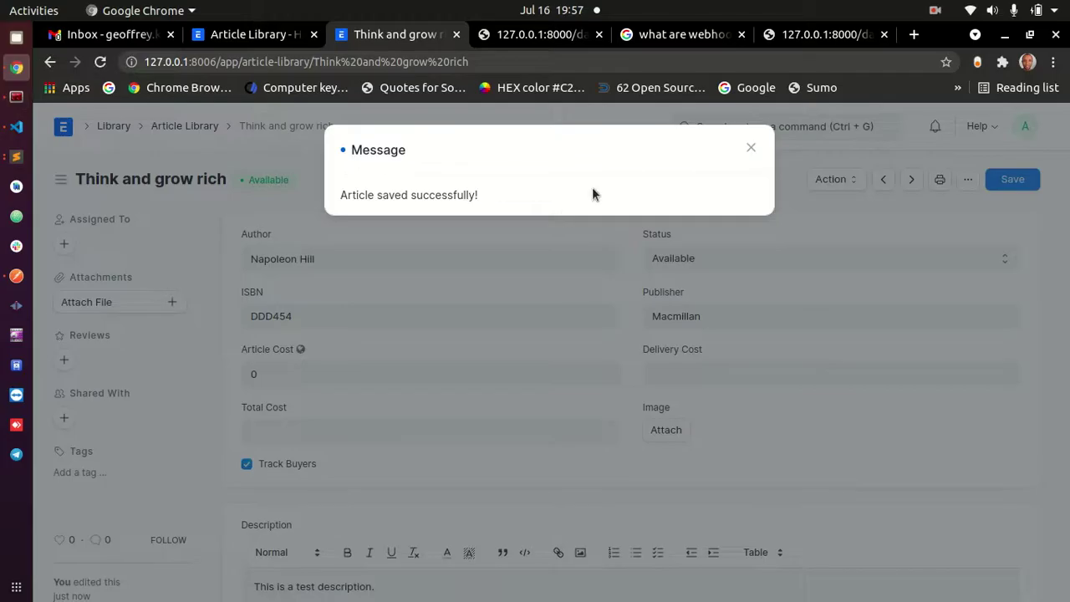
{"action": "left_click", "coordinate": [752, 149]}
{"action": "left_click", "coordinate": [719, 254]}
{"action": "left_click", "coordinate": [707, 279]}
{"action": "left_click", "coordinate": [1013, 179]}
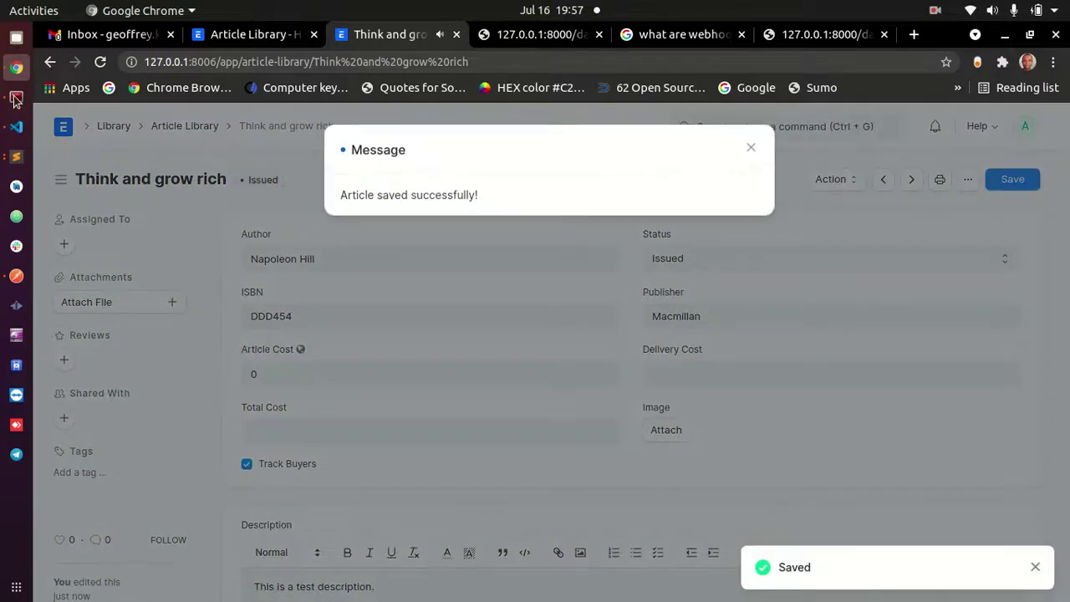
Select the printed myDict line in the Django log to inspect its JSON-string key
{"action": "key", "text": "alt+Tab"}
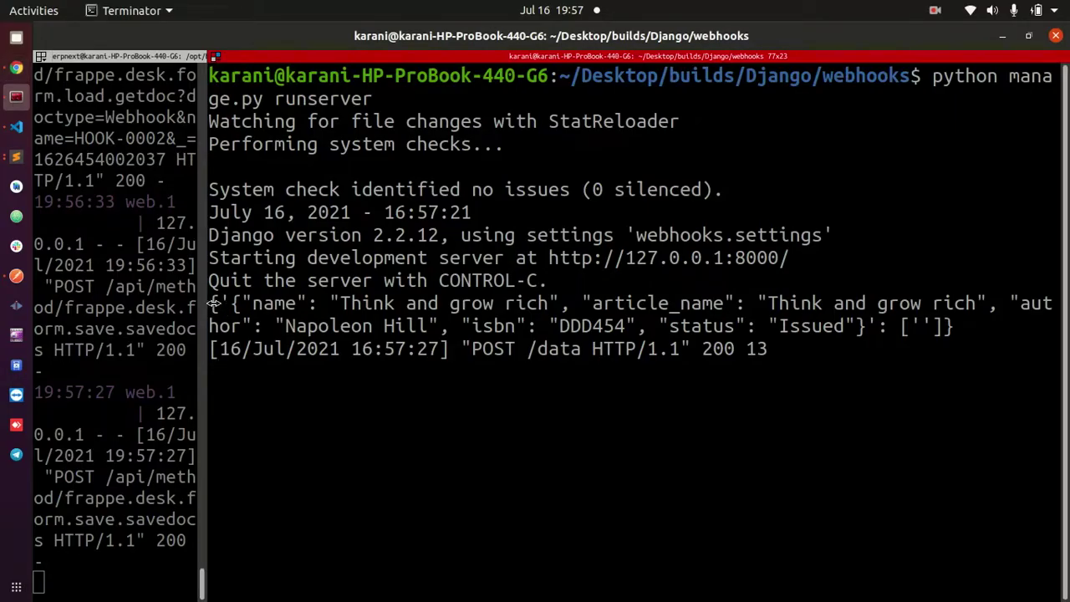
{"action": "left_click_drag", "start_coordinate": [213, 302], "coordinate": [609, 326]}
{"action": "left_click", "coordinate": [769, 328]}
{"action": "left_click_drag", "start_coordinate": [999, 328], "coordinate": [209, 303]}
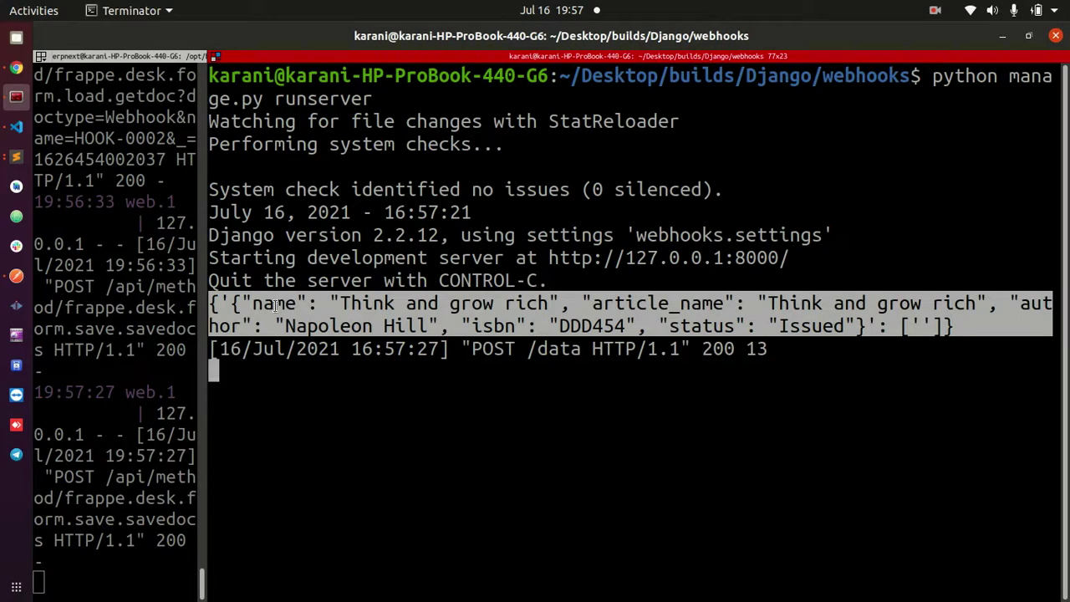
{"action": "left_click", "coordinate": [20, 132]}
{"action": "left_click", "coordinate": [16, 157]}
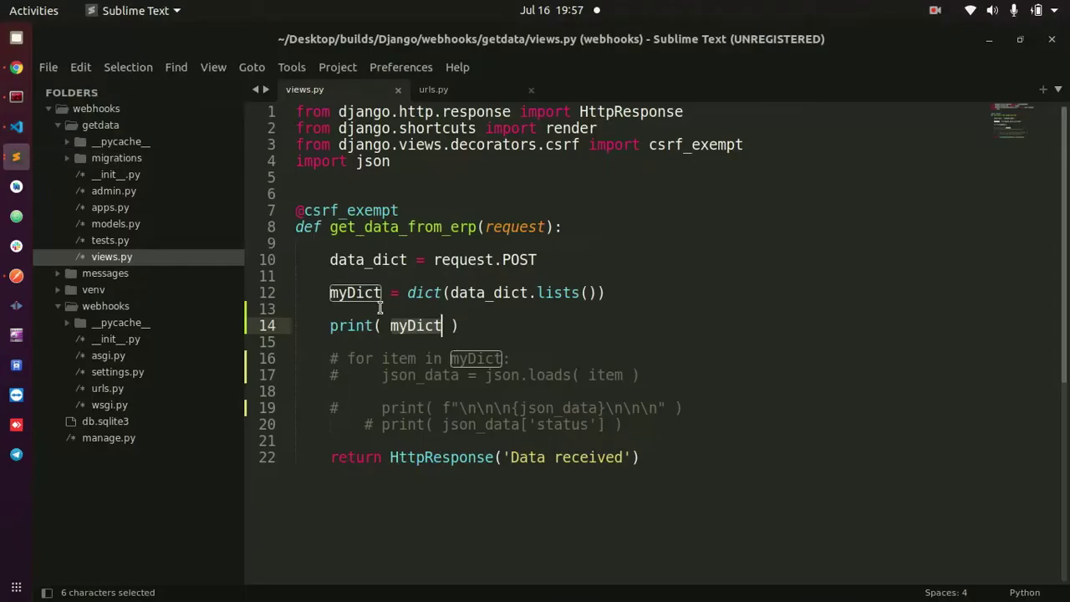
Delete the print( myDict ) line, uncomment the for loop on lines 14–15, and save views.py
{"action": "key", "text": "ctrl+l"}
{"action": "key", "text": "ctrl+l"}
{"action": "key", "text": "BackSpace"}
{"action": "key", "text": "BackSpace"}
{"action": "left_click", "coordinate": [658, 342]}
{"action": "left_click_drag", "start_coordinate": [657, 342], "coordinate": [321, 329]}
{"action": "key", "text": "ctrl+slash"}
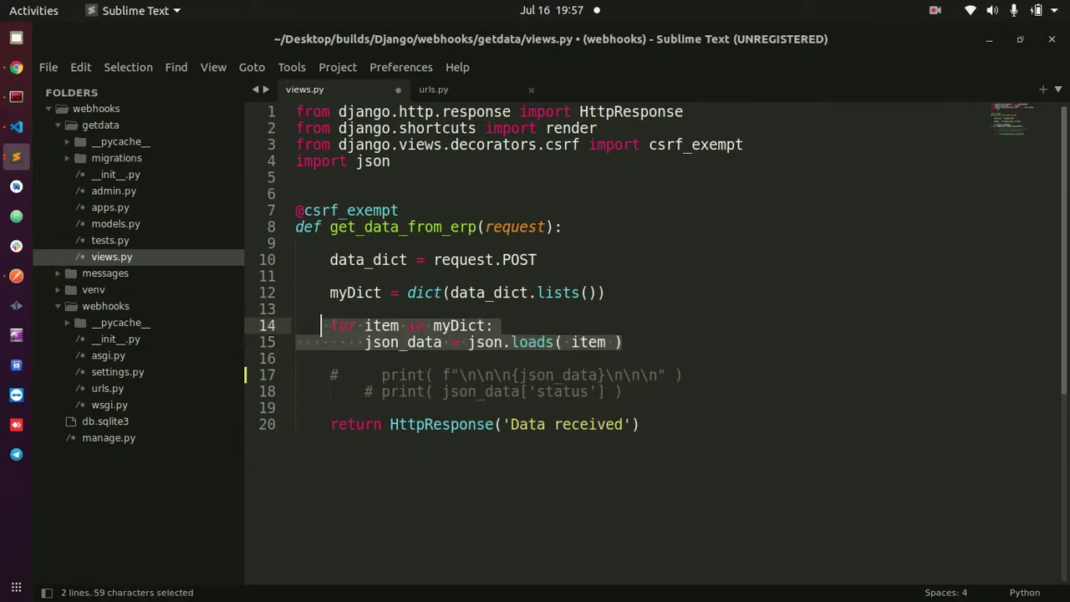
{"action": "key", "text": "ctrl+s"}
Uncomment the json_data print on line 17 and save views.py
{"action": "left_click", "coordinate": [468, 326]}
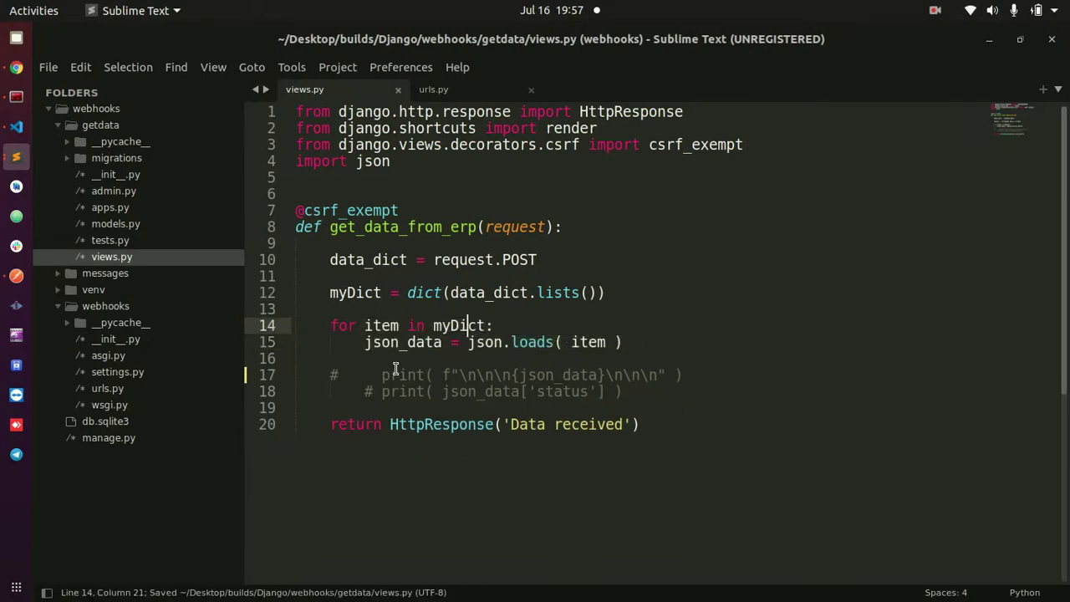
{"action": "left_click", "coordinate": [718, 370]}
{"action": "key", "text": "ctrl+slash"}
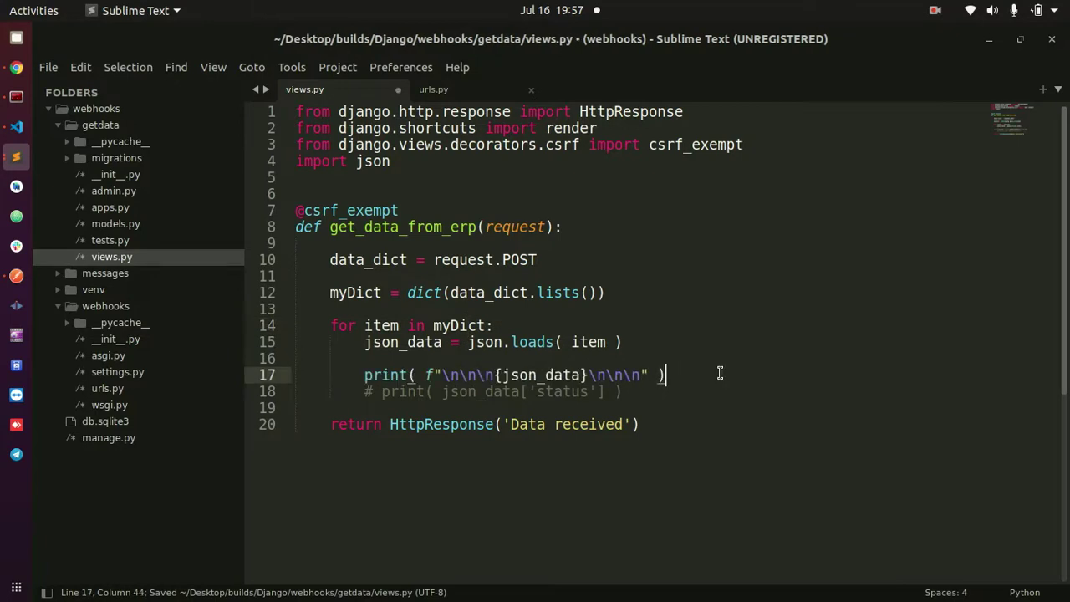
{"action": "double_click", "coordinate": [403, 344]}
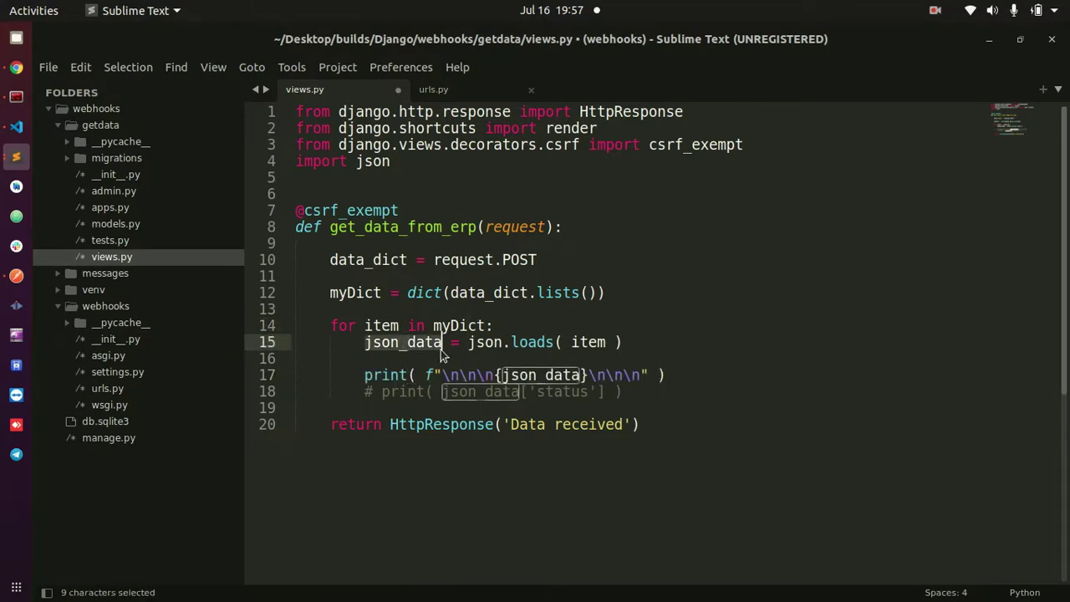
{"action": "key", "text": "ctrl+s"}
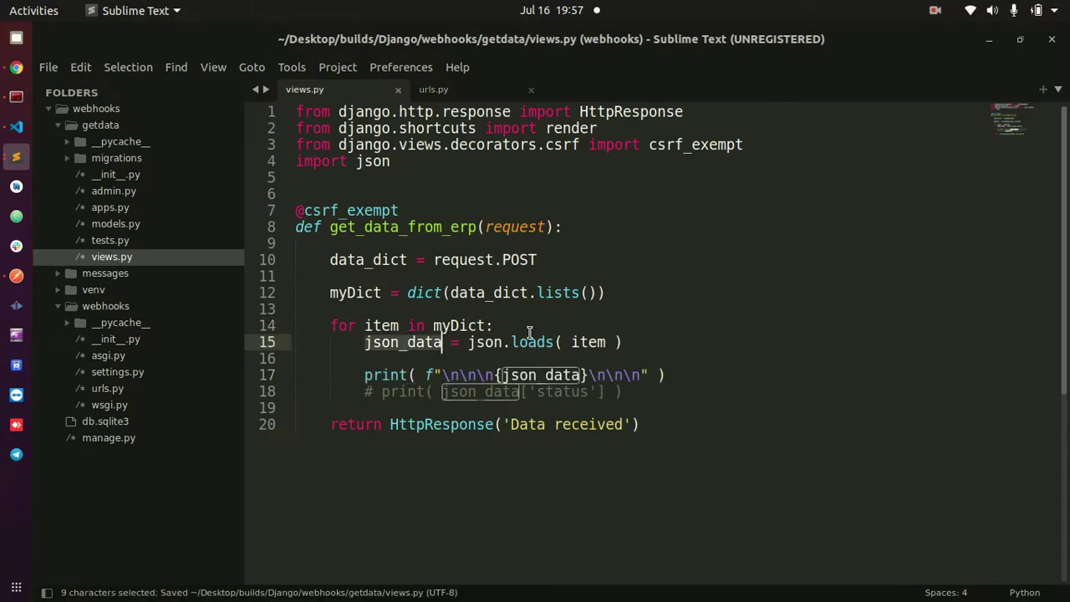
Review the loop's item, myDict, json.loads and json_data references in views.py
{"action": "double_click", "coordinate": [373, 325]}
{"action": "double_click", "coordinate": [438, 325]}
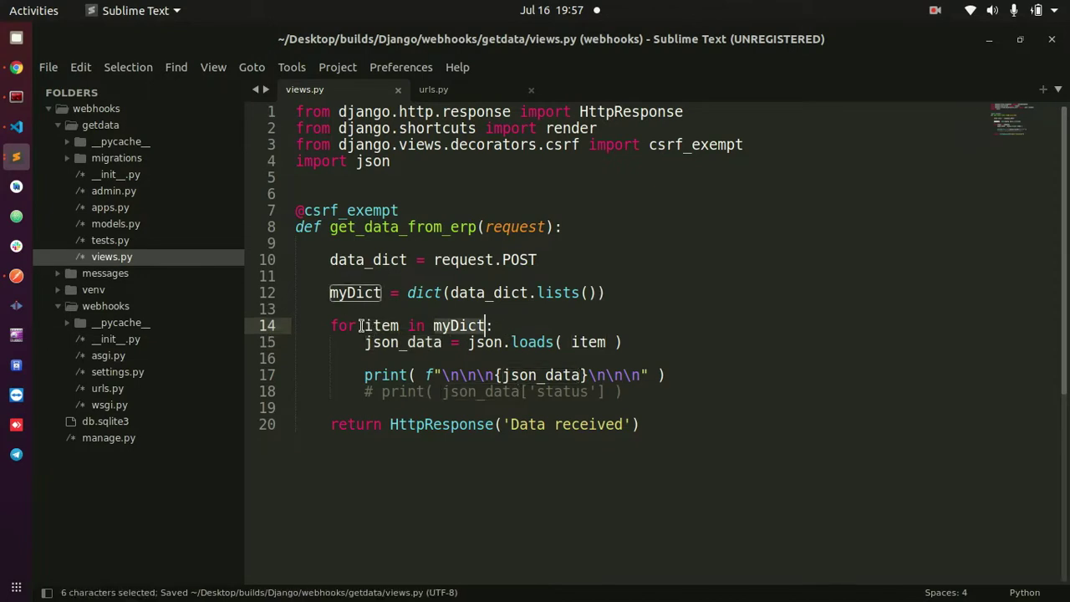
{"action": "left_click", "coordinate": [373, 325]}
{"action": "double_click", "coordinate": [394, 345]}
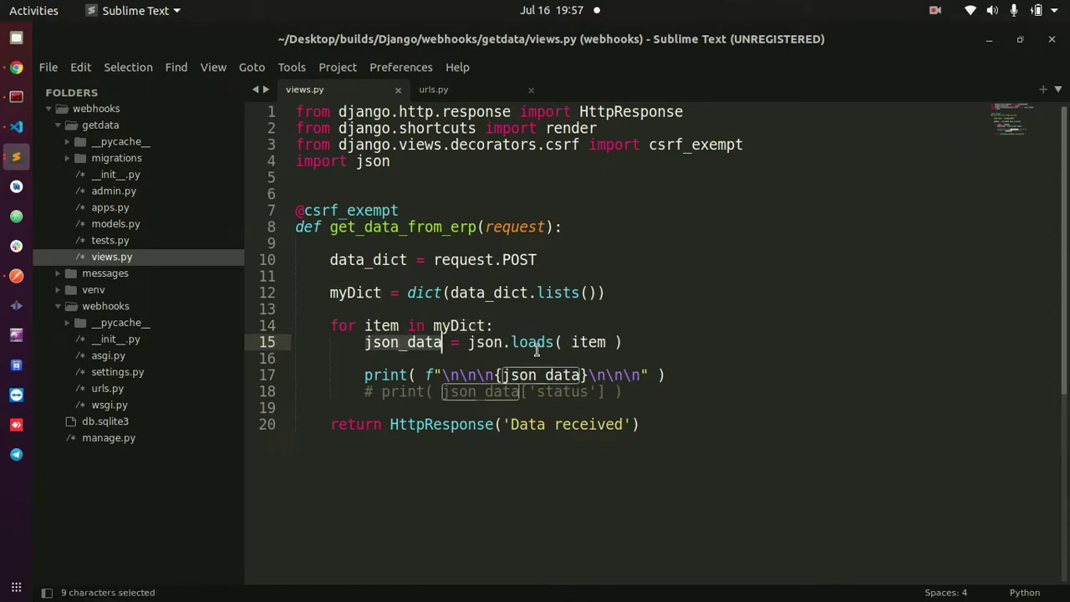
{"action": "left_click", "coordinate": [536, 351]}
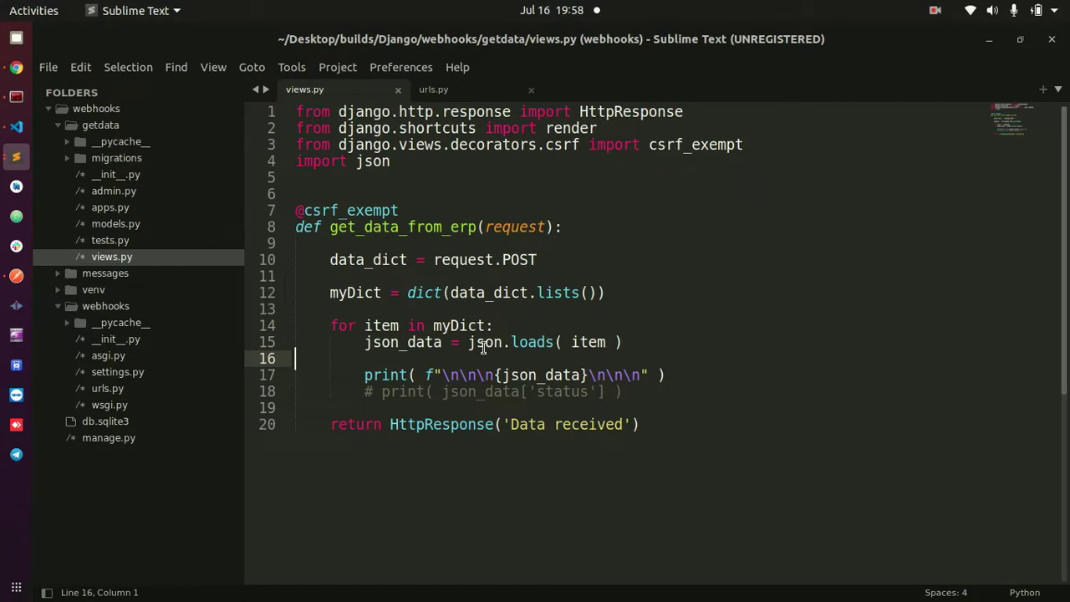
{"action": "left_click", "coordinate": [515, 341]}
{"action": "double_click", "coordinate": [536, 376]}
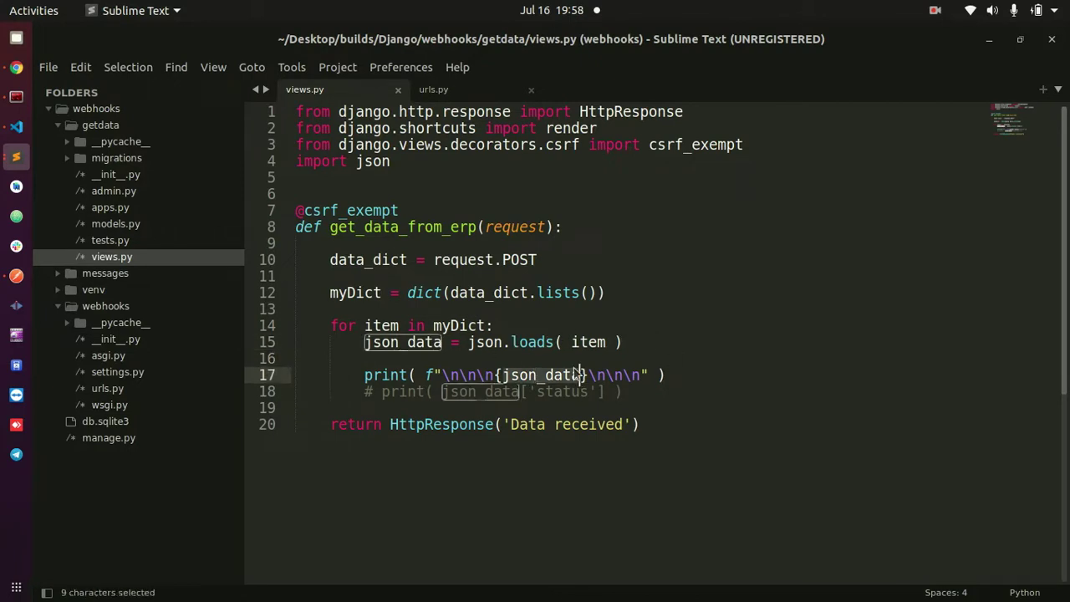
{"action": "left_click", "coordinate": [16, 96]}
Clear the terminal and rerun python manage.py runserver
{"action": "key", "text": "Return"}
{"action": "type", "text": "clear"}
{"action": "key", "text": "Return"}
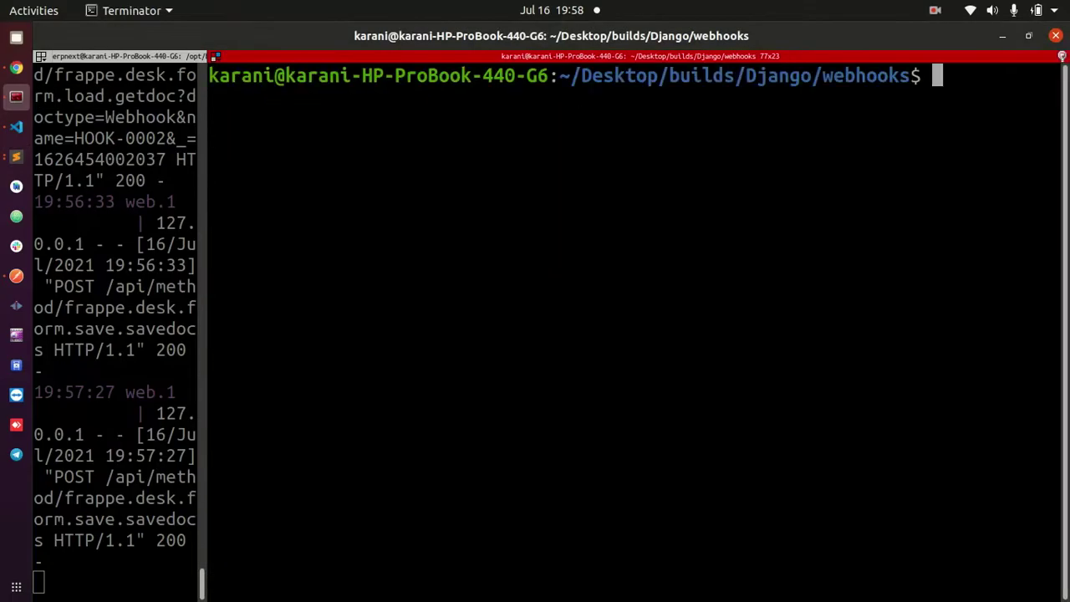
{"action": "key", "text": "Return"}
{"action": "key", "text": "Up"}
{"action": "key", "text": "Up"}
{"action": "key", "text": "Return"}
Change the article's Status to Available and save it to fire the webhook
{"action": "left_click", "coordinate": [16, 66]}
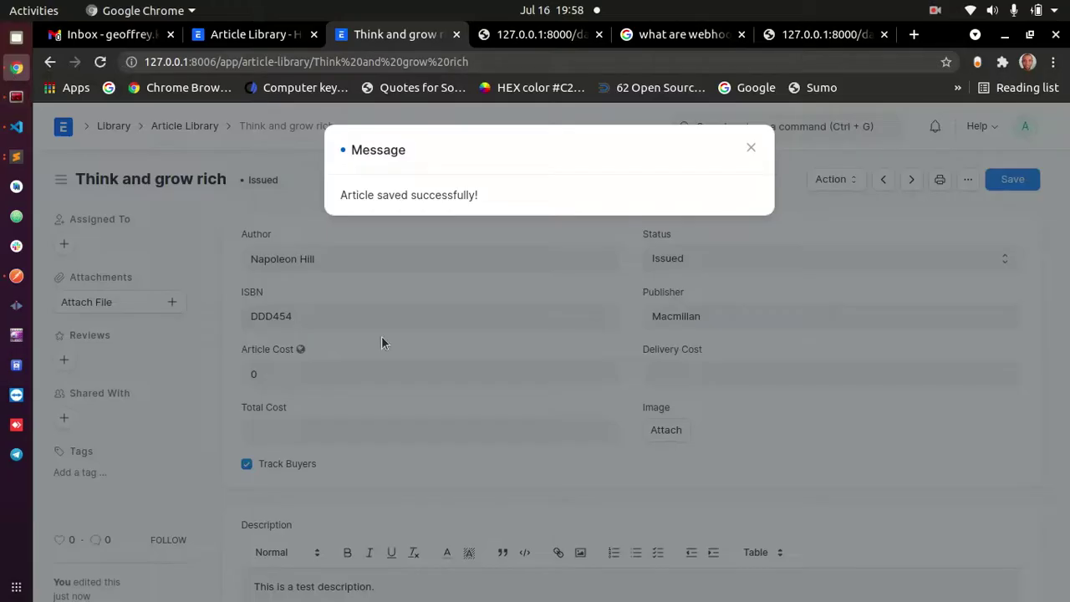
{"action": "left_click", "coordinate": [751, 148]}
{"action": "left_click", "coordinate": [733, 265]}
{"action": "left_click", "coordinate": [714, 293]}
{"action": "left_click", "coordinate": [999, 183]}
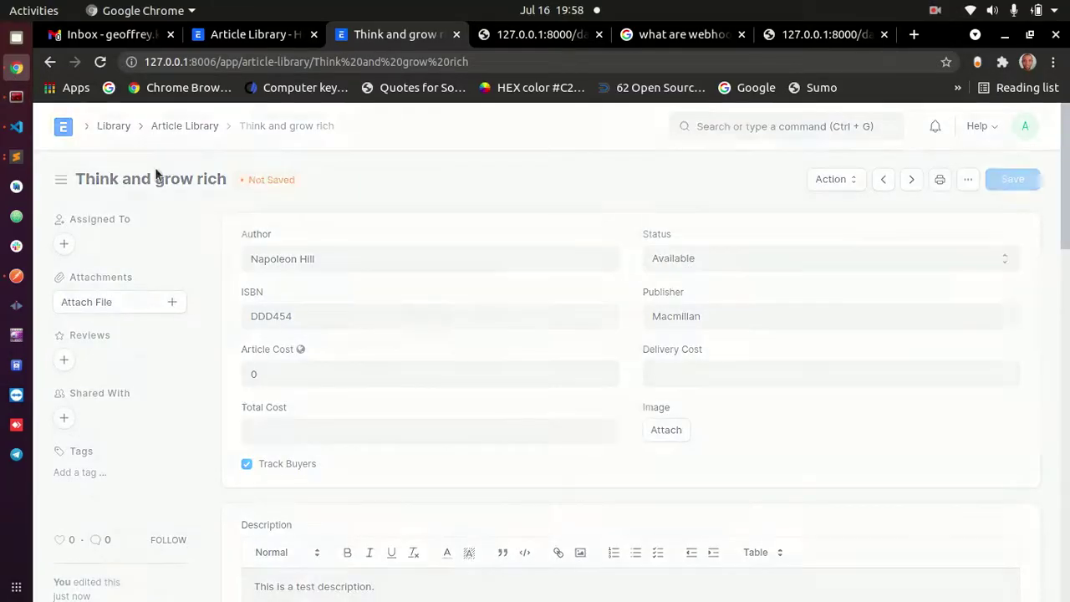
Inspect the printed article dictionary in the Django log, including its article_name key
{"action": "left_click", "coordinate": [17, 99]}
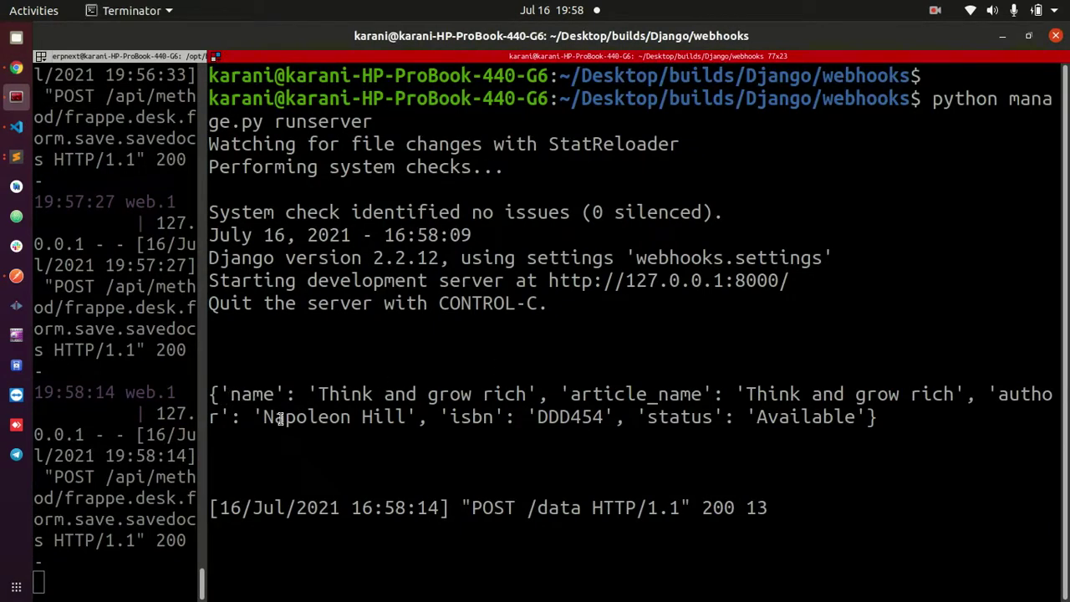
{"action": "left_click_drag", "start_coordinate": [227, 393], "coordinate": [706, 393]}
{"action": "left_click_drag", "start_coordinate": [778, 393], "coordinate": [836, 393]}
{"action": "left_click_drag", "start_coordinate": [896, 413], "coordinate": [209, 394]}
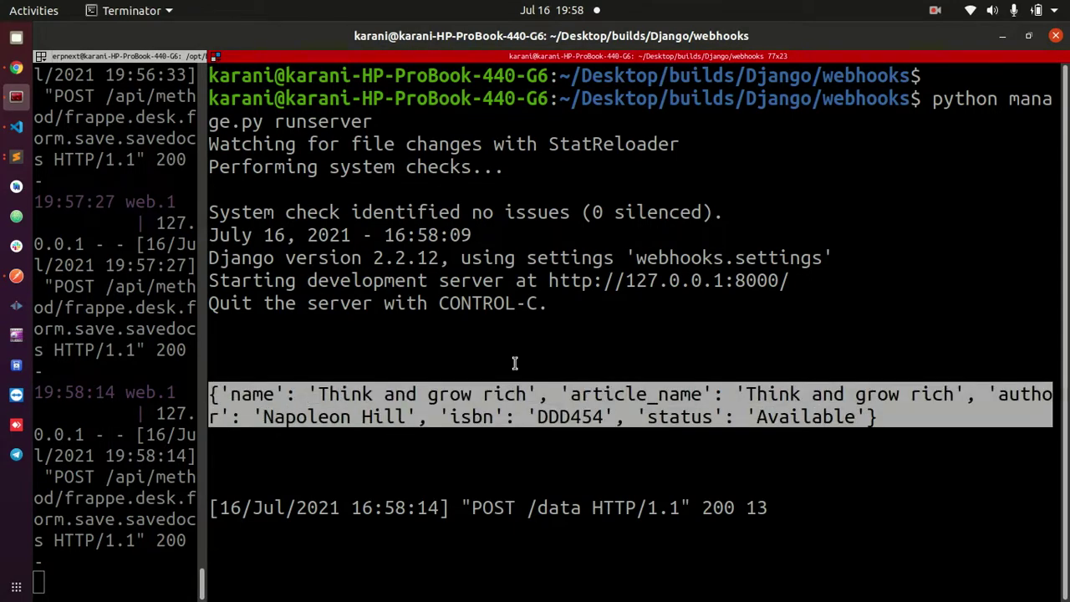
{"action": "left_click", "coordinate": [16, 156]}
Uncomment the status print on line 18 and comment out the json_data print on line 17
{"action": "left_click", "coordinate": [640, 391]}
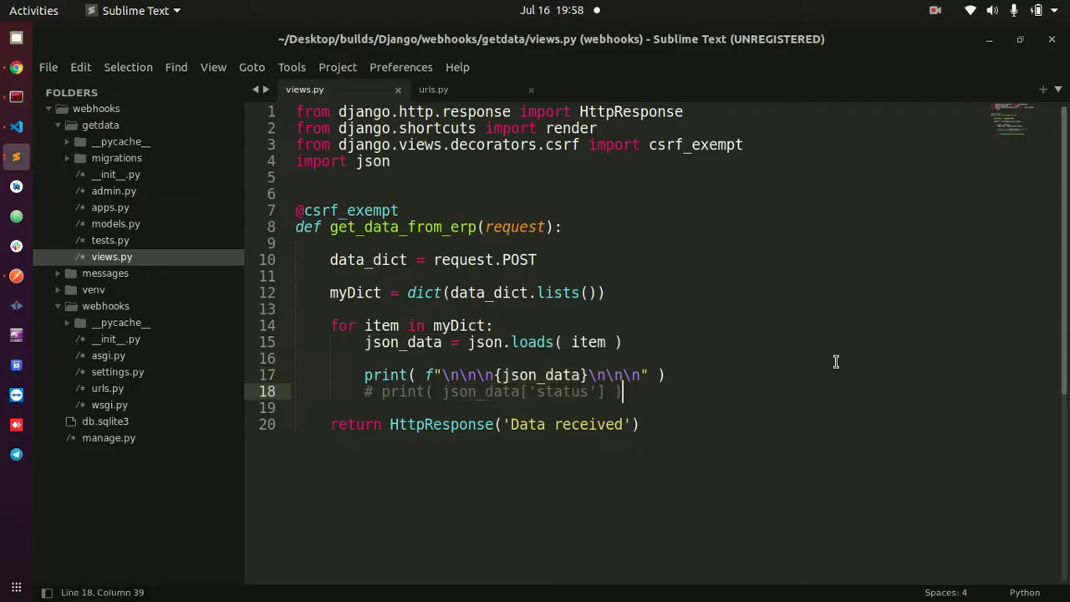
{"action": "key", "text": "ctrl+slash"}
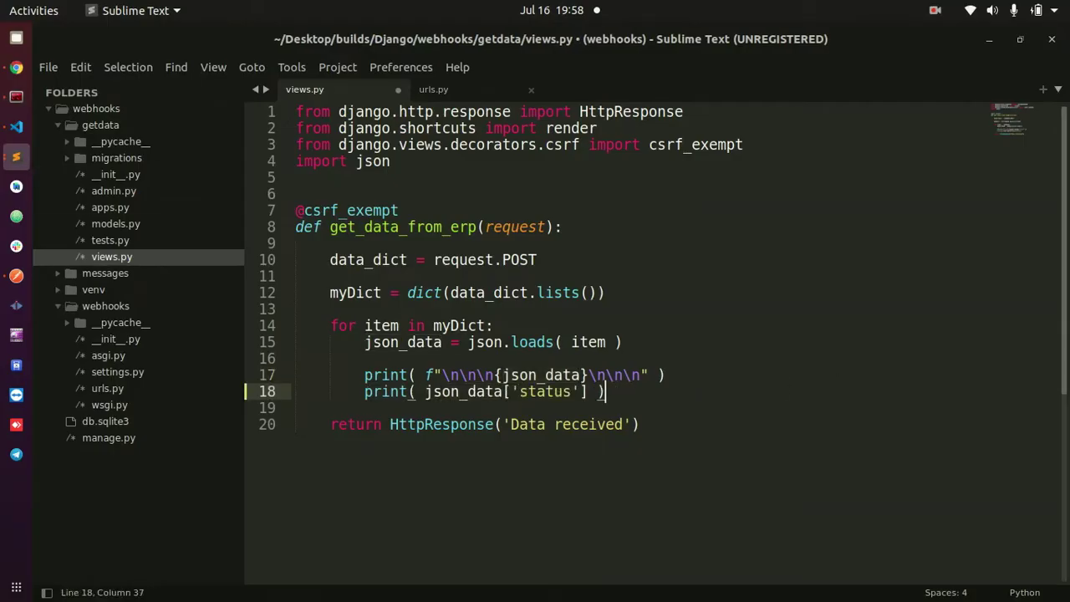
{"action": "left_click", "coordinate": [685, 375]}
{"action": "key", "text": "ctrl+slash"}
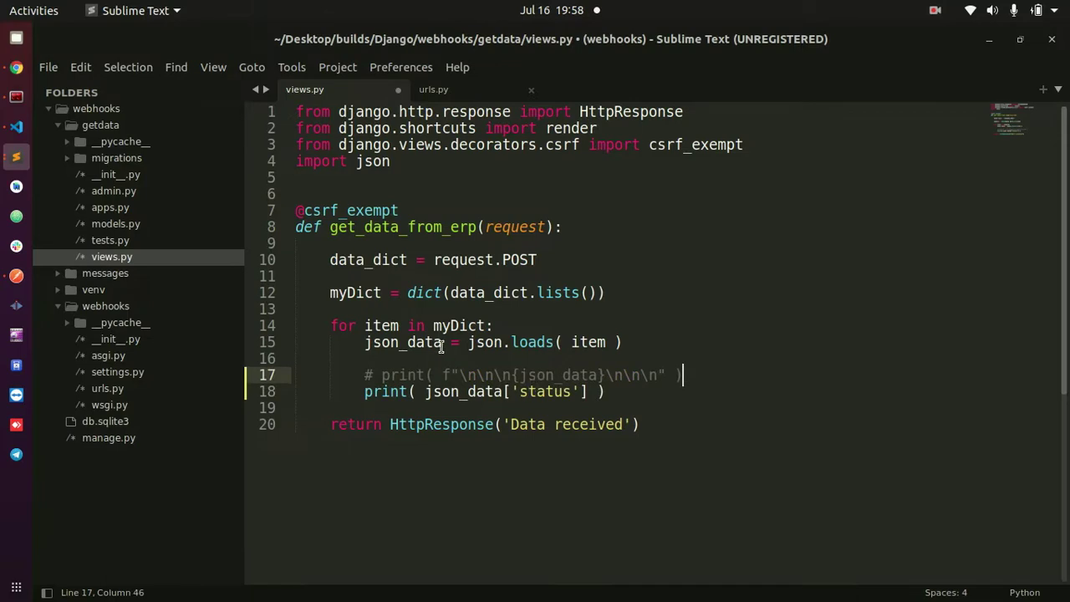
Copy the article_name key from the printed dictionary in the terminal log
{"action": "left_click", "coordinate": [16, 96]}
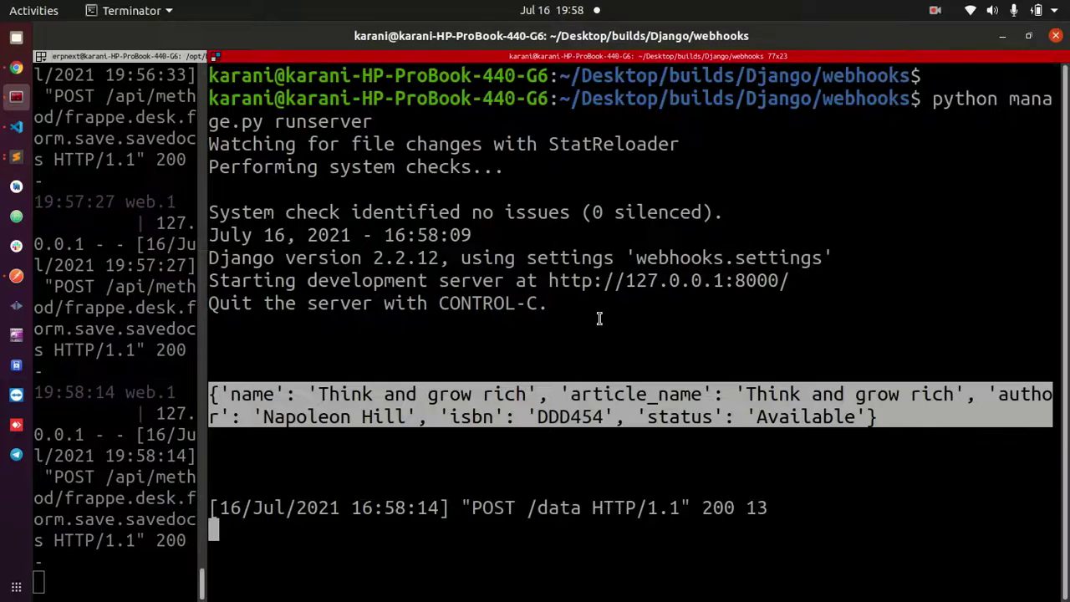
{"action": "left_click", "coordinate": [597, 411]}
{"action": "double_click", "coordinate": [664, 398]}
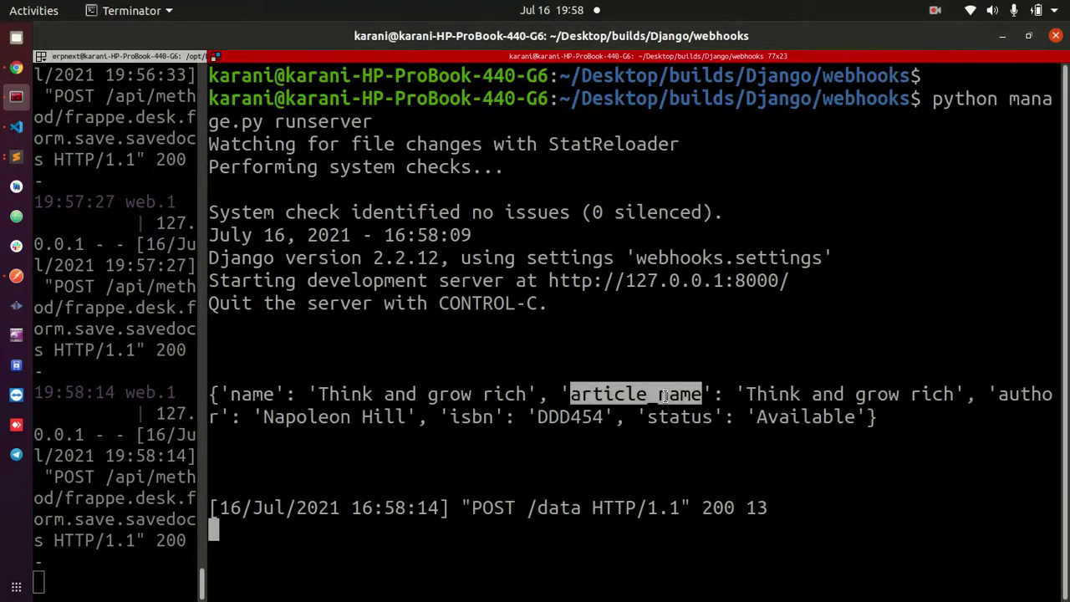
{"action": "right_click", "coordinate": [632, 398]}
{"action": "left_click", "coordinate": [690, 182]}
Replace 'status' with article_name in the line 18 print and save views.py
{"action": "left_click", "coordinate": [15, 157]}
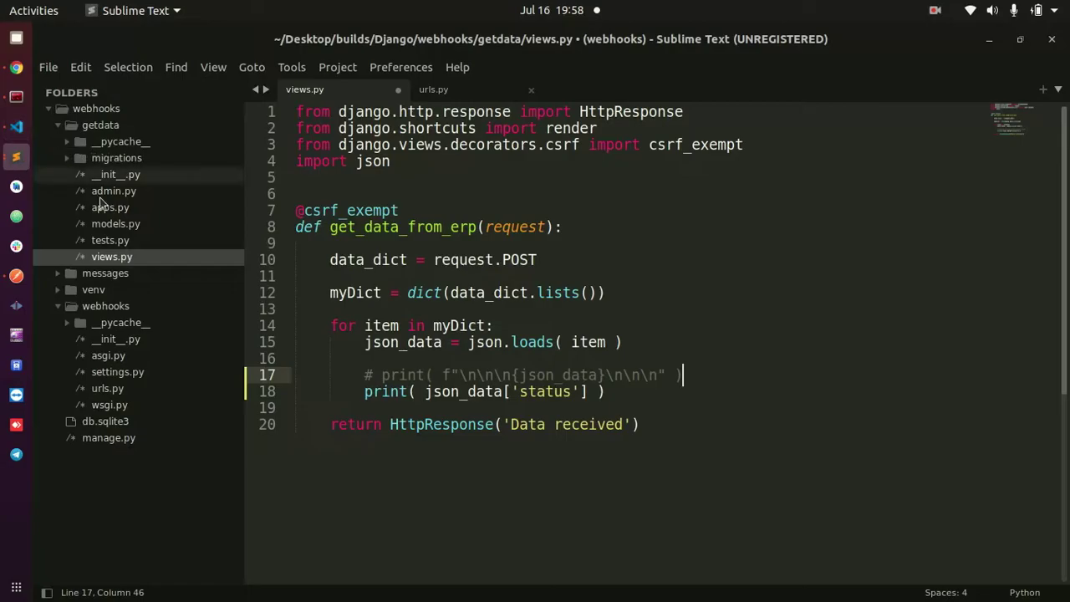
{"action": "double_click", "coordinate": [557, 391]}
{"action": "key", "text": "ctrl+v"}
{"action": "key", "text": "ctrl+s"}
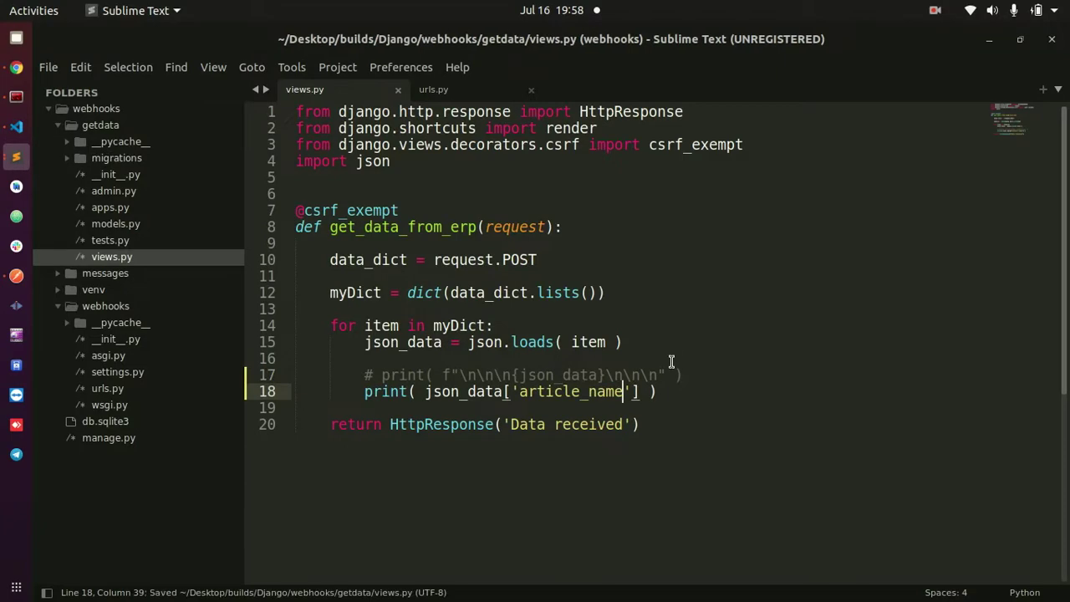
{"action": "left_click", "coordinate": [399, 392]}
{"action": "key", "text": "alt+Tab"}
Clear the terminal and restart the Django server with python manage.py runserver
{"action": "key", "text": "Up"}
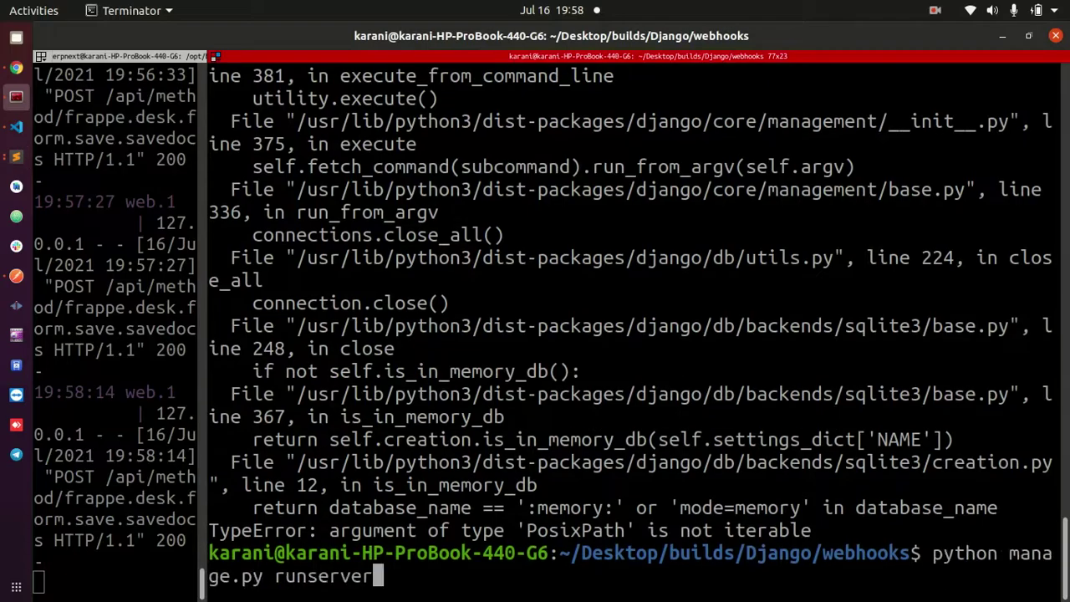
{"action": "key", "text": "Down"}
{"action": "key", "text": "ctrl+l"}
{"action": "key", "text": "Up"}
{"action": "key", "text": "Return"}
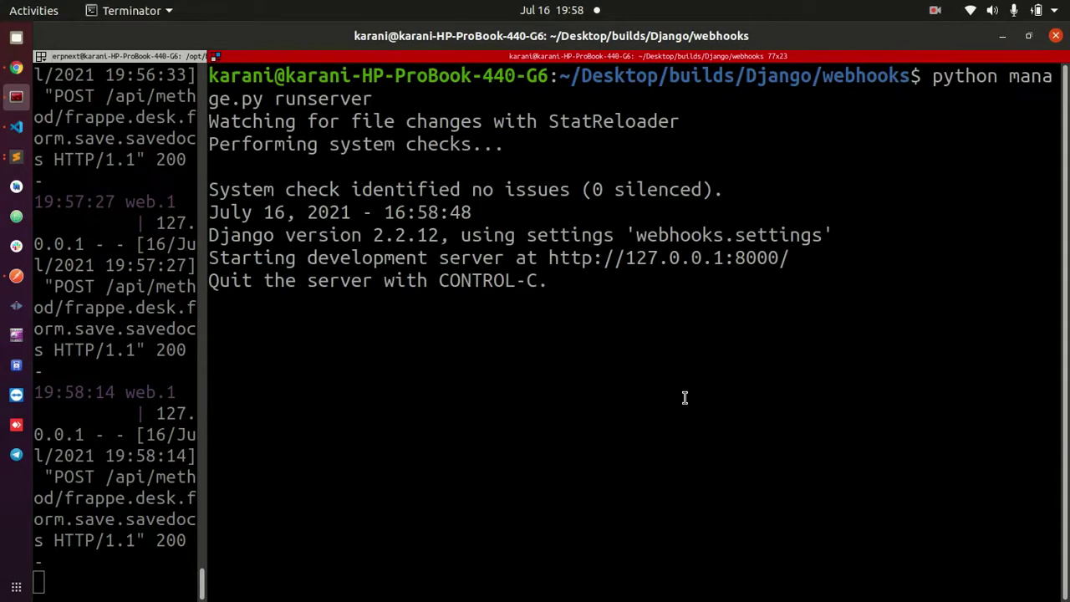
Set the article's Status back to Issued and save to trigger the webhook
{"action": "key", "text": "alt+Tab"}
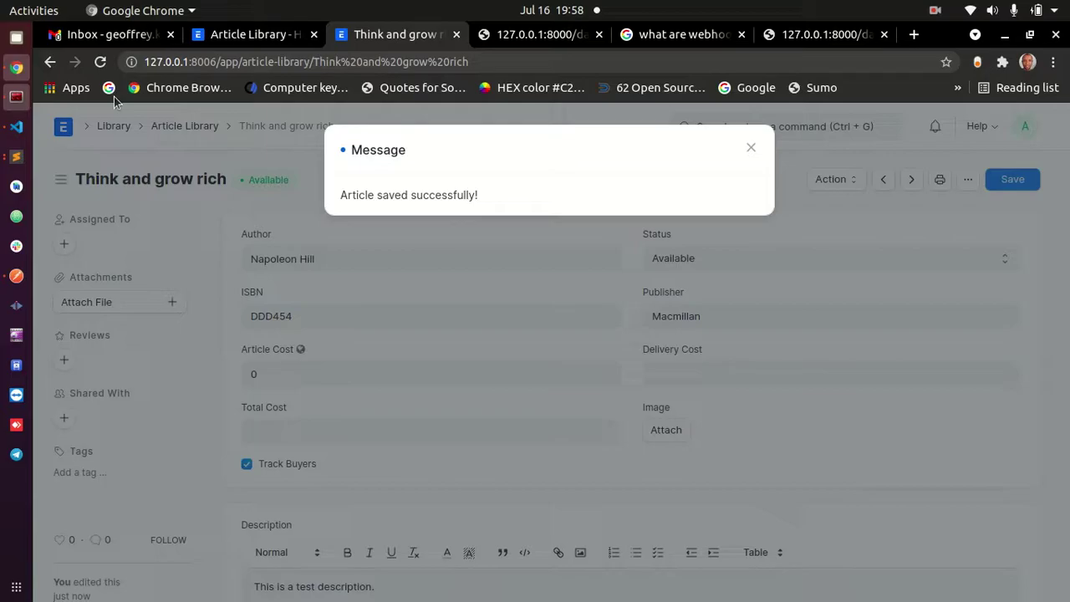
{"action": "left_click", "coordinate": [750, 148]}
{"action": "left_click", "coordinate": [728, 260]}
{"action": "left_click", "coordinate": [726, 280]}
{"action": "left_click", "coordinate": [1012, 179]}
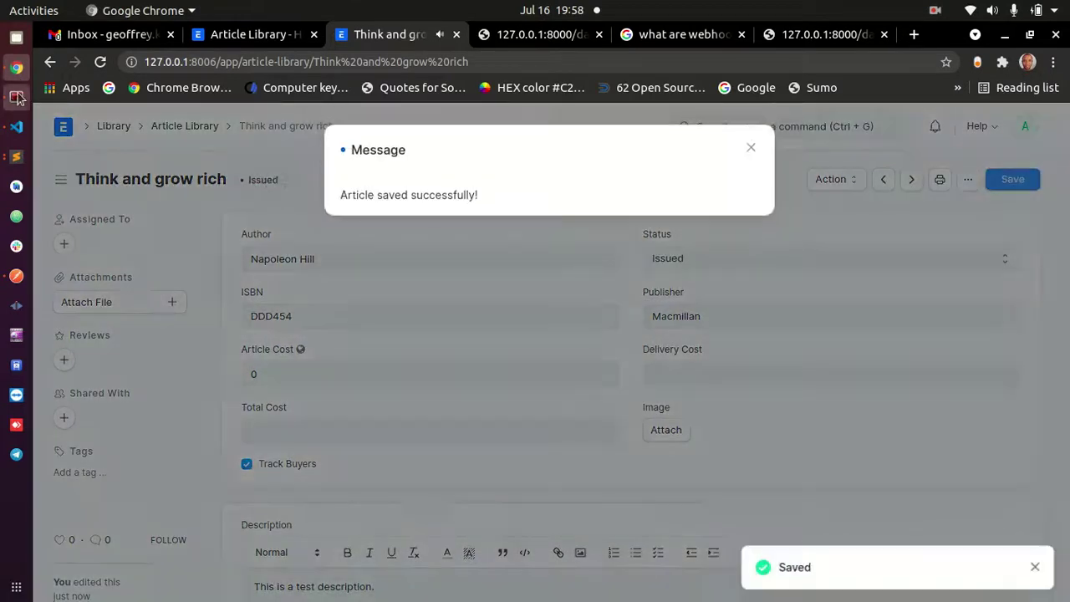
Confirm the Django log printed only 'Think and grow rich'
{"action": "key", "text": "alt+Tab"}
{"action": "left_click_drag", "start_coordinate": [213, 303], "coordinate": [416, 304]}
{"action": "left_click", "coordinate": [417, 303]}
{"action": "triple_click", "coordinate": [213, 303]}
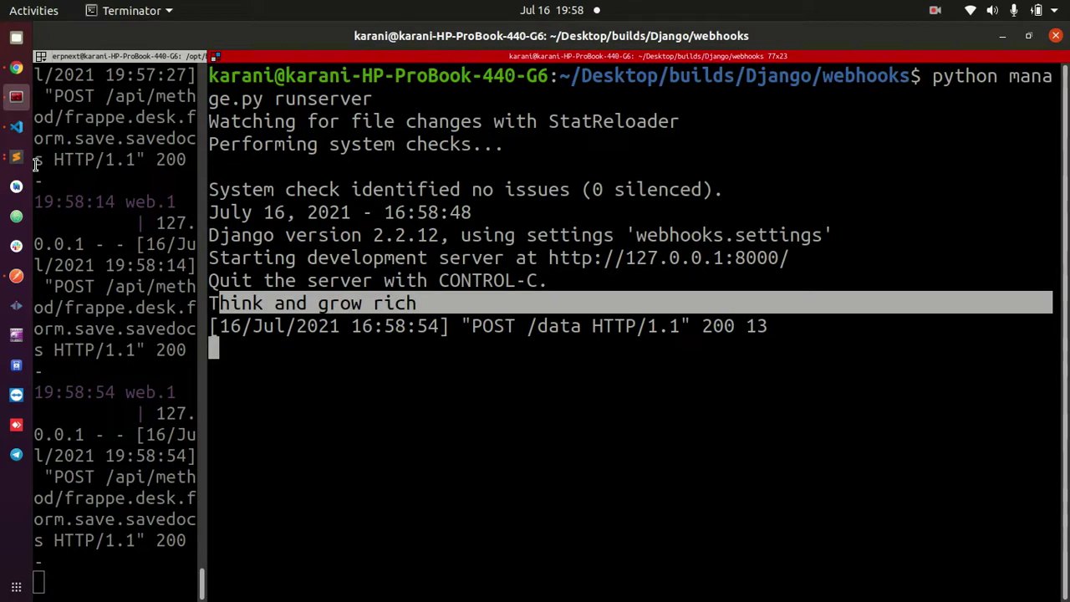
{"action": "left_click", "coordinate": [16, 127]}
{"action": "left_click", "coordinate": [16, 156]}
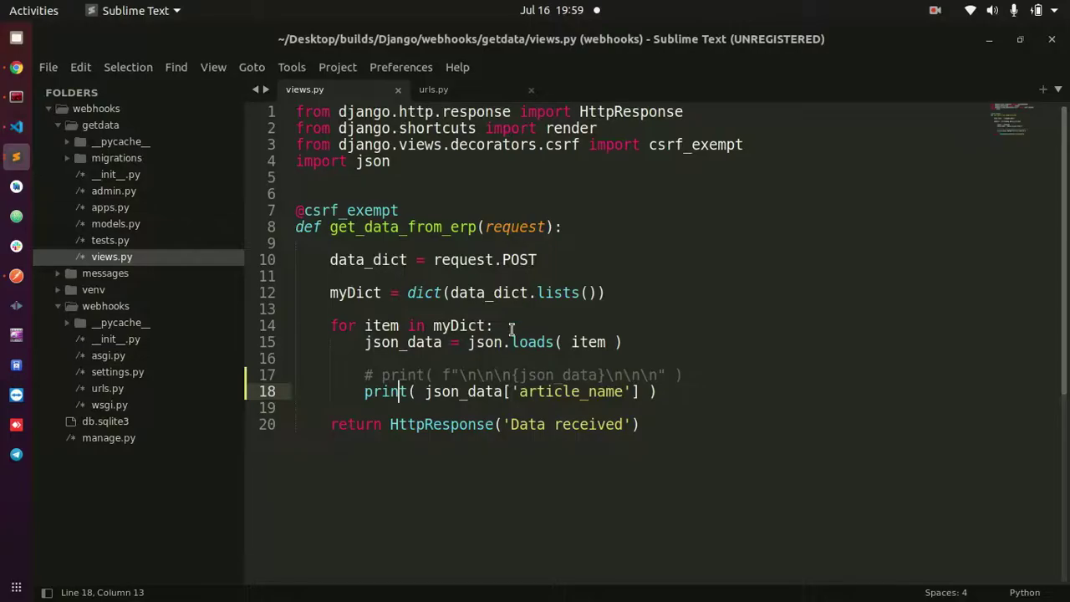
{"action": "left_click_drag", "start_coordinate": [365, 342], "coordinate": [470, 342]}
{"action": "left_click", "coordinate": [411, 391]}
{"action": "left_click_drag", "start_coordinate": [415, 391], "coordinate": [636, 391]}
{"action": "key", "text": "End"}
{"action": "left_click_drag", "start_coordinate": [495, 391], "coordinate": [640, 391]}
{"action": "left_click", "coordinate": [671, 387]}
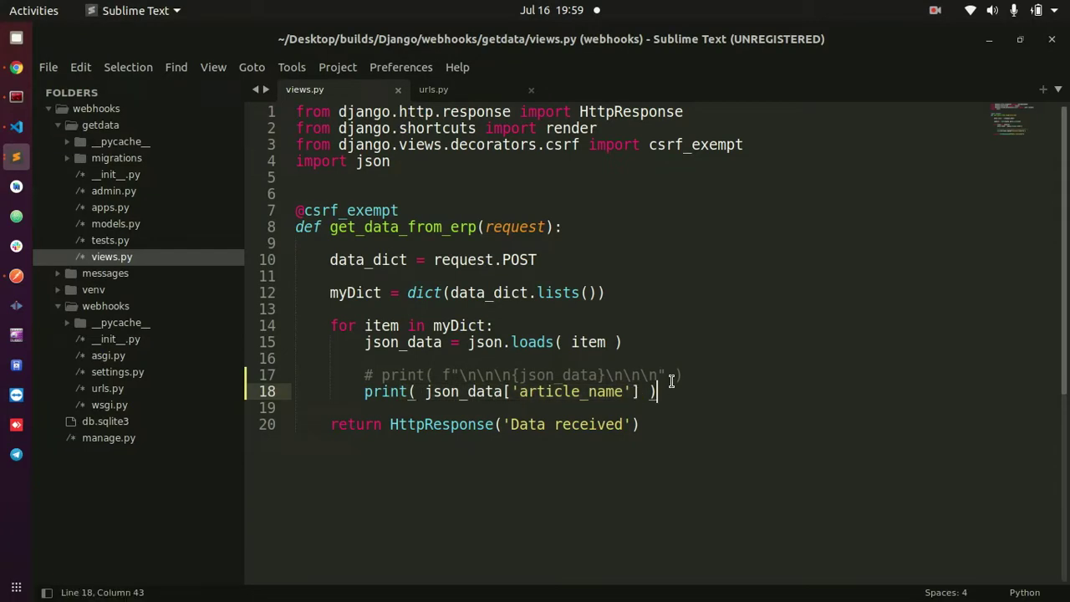